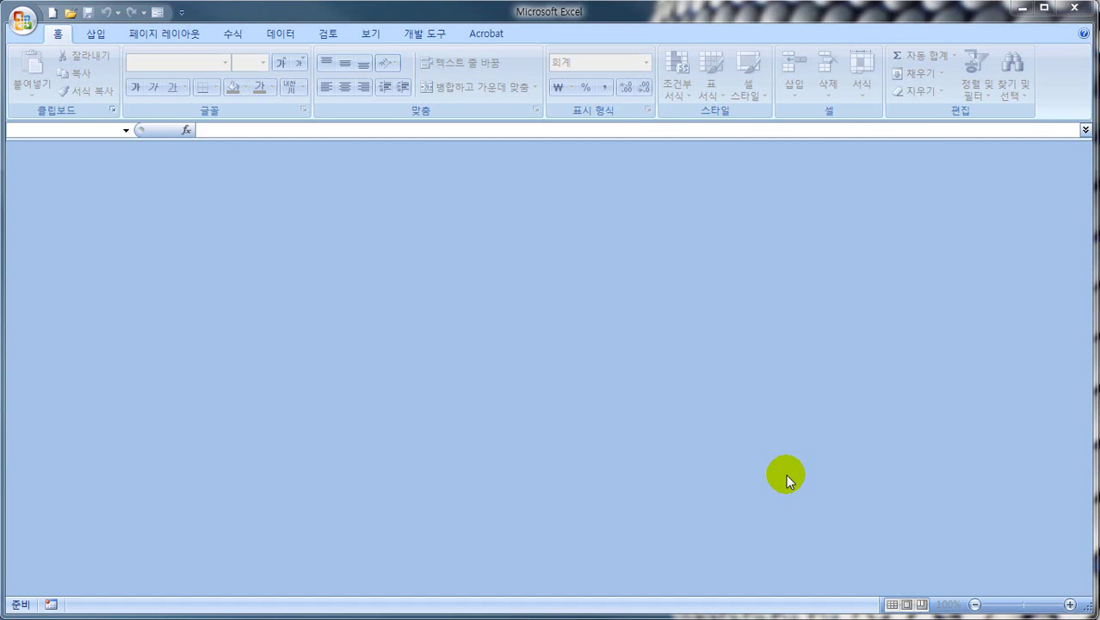
Open the workbook 자동필터와 고급필터이해하기 from the Lesson17 folder.
left_click(20, 17)
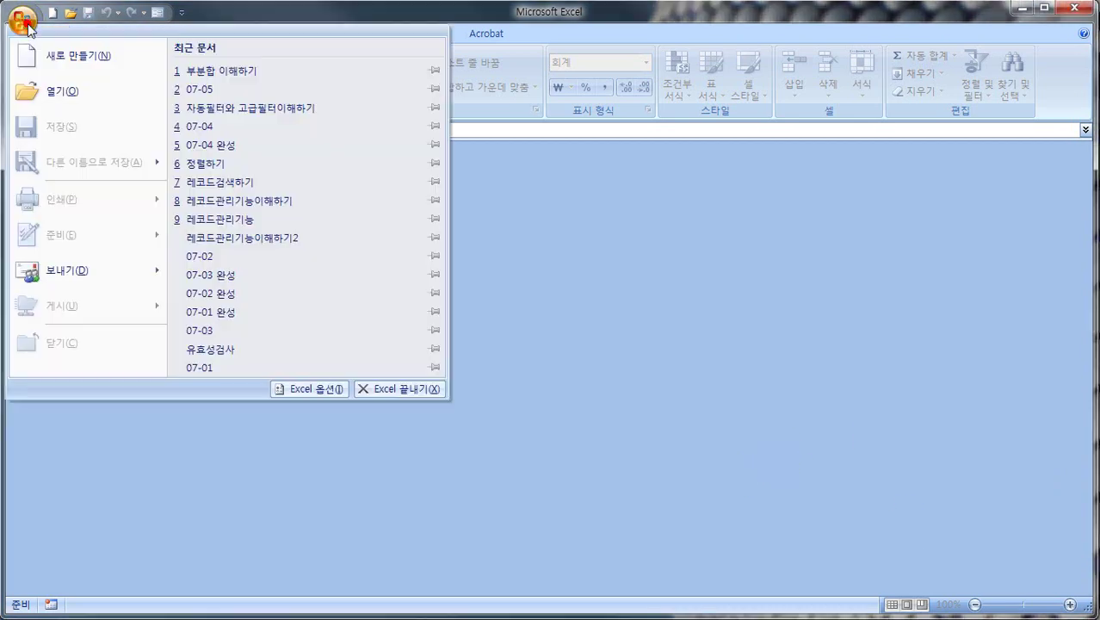
left_click(53, 96)
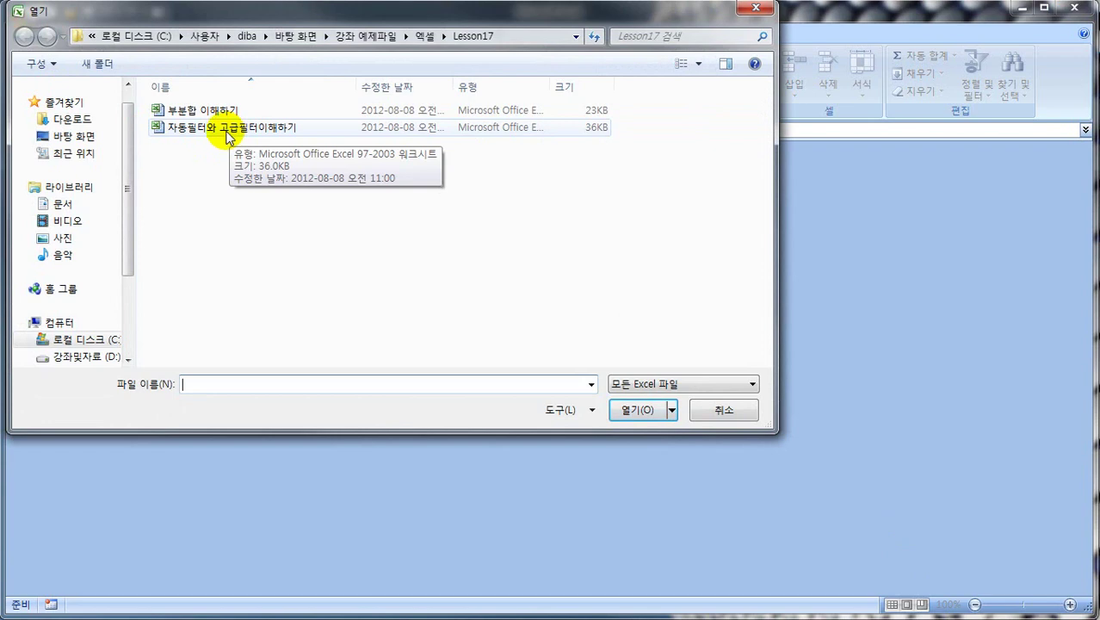
left_click(220, 130)
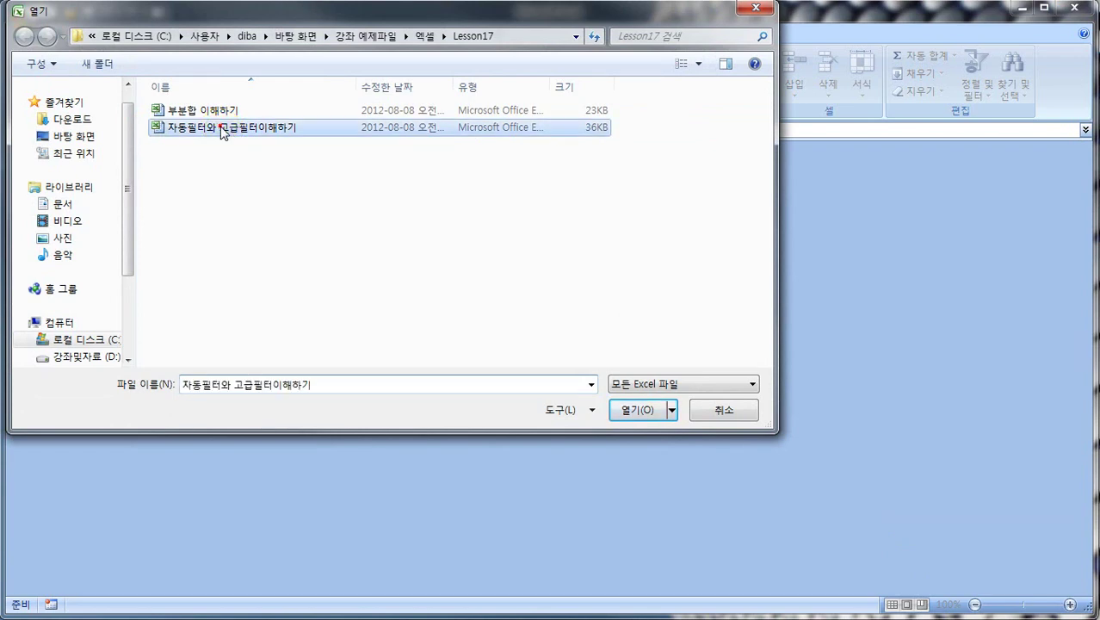
left_click(627, 410)
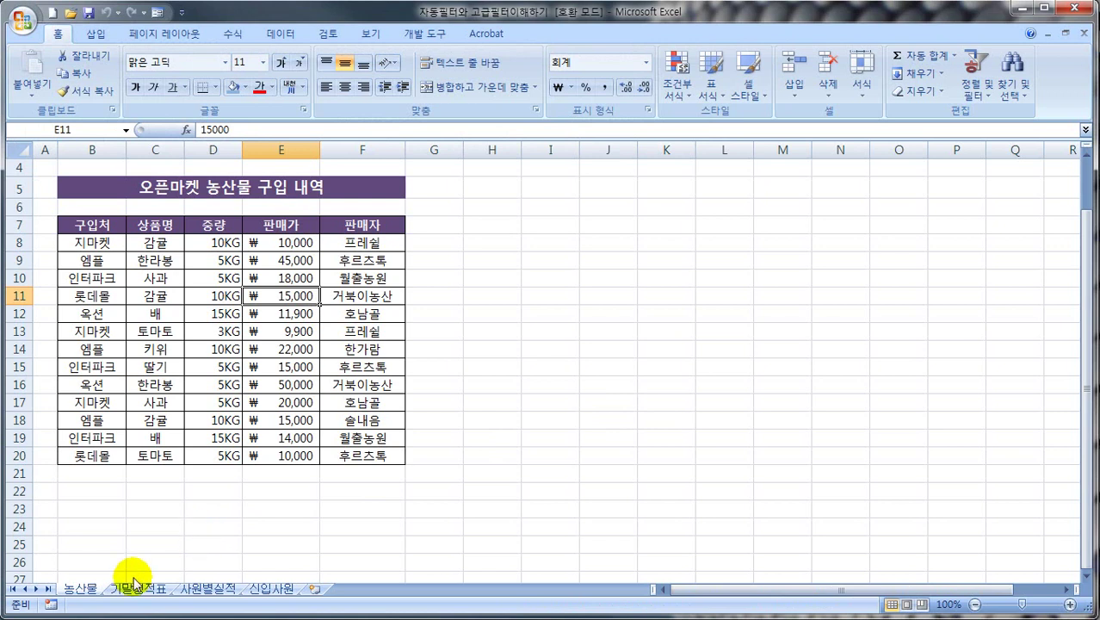
mouse_move(92, 600)
left_mouse_down()
mouse_move(88, 567)
mouse_move(95, 595)
left_mouse_up()
mouse_move(161, 605)
left_mouse_down()
mouse_move(142, 604)
mouse_move(286, 605)
left_mouse_up()
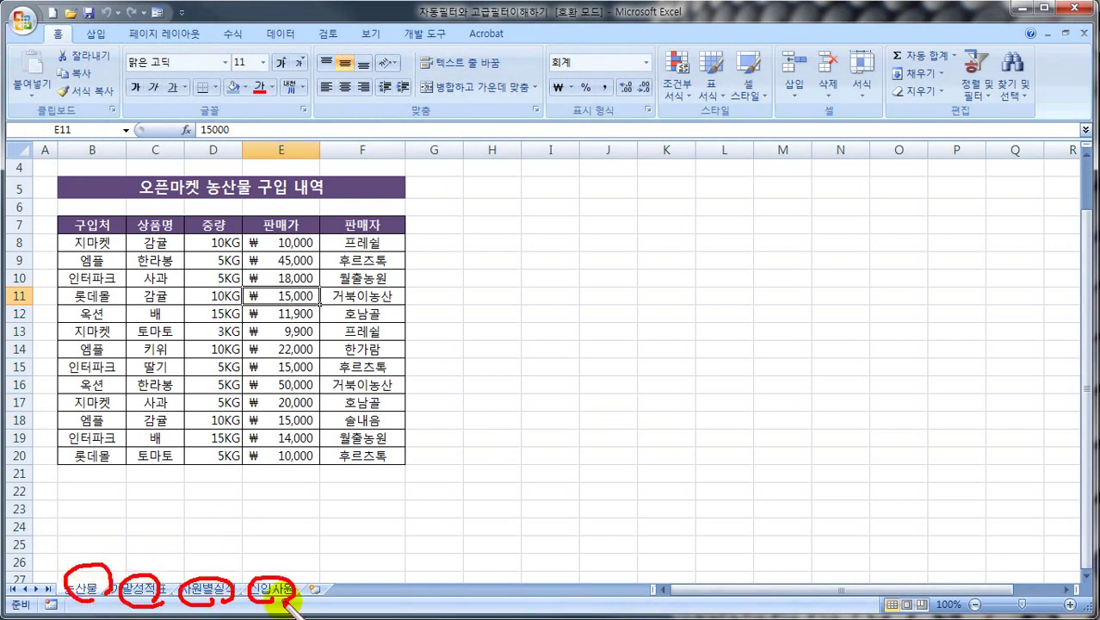
key("Escape")
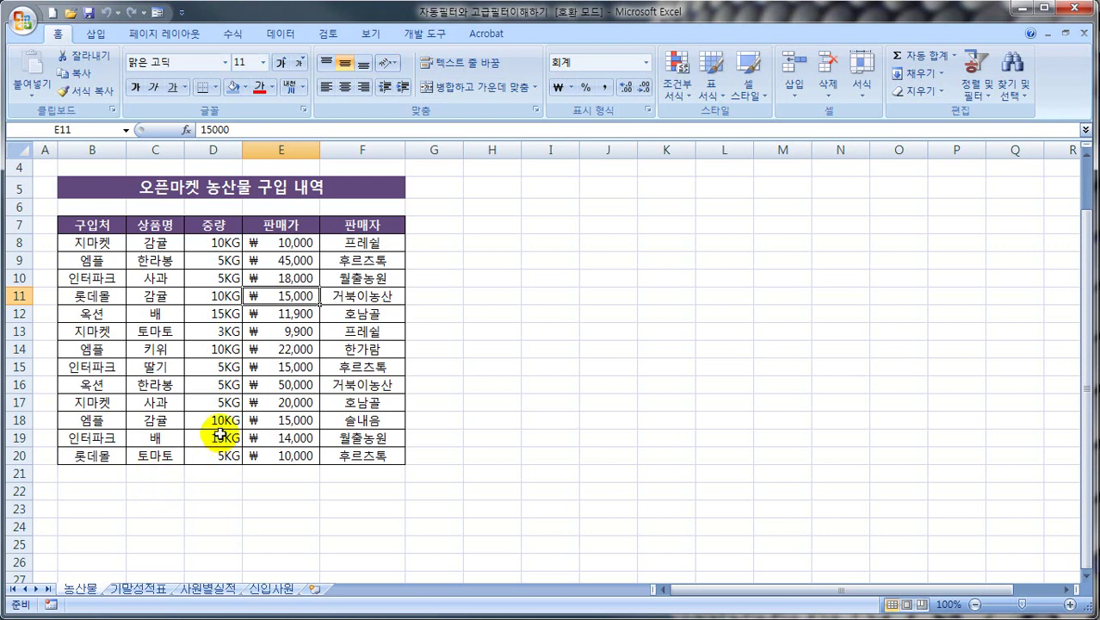
key("ctrl+shift+d")
mouse_move(307, 31)
left_mouse_down()
mouse_move(287, 54)
mouse_move(311, 36)
left_mouse_up()
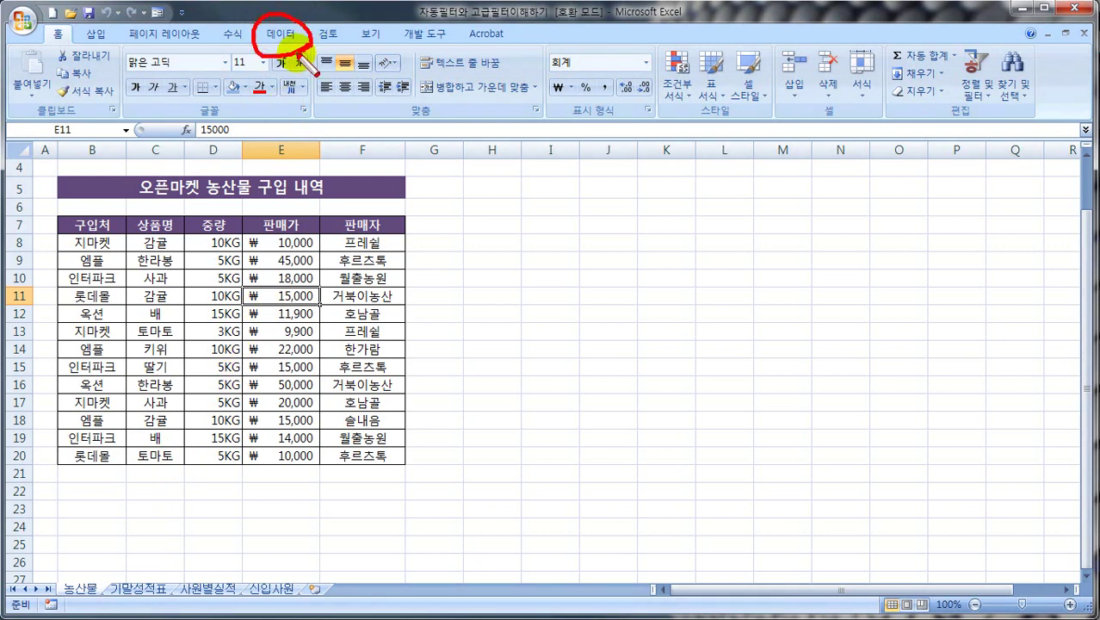
Turn on AutoFilter for the header row of the 오픈마켓 농산물 구입 내역 table.
left_click(277, 33)
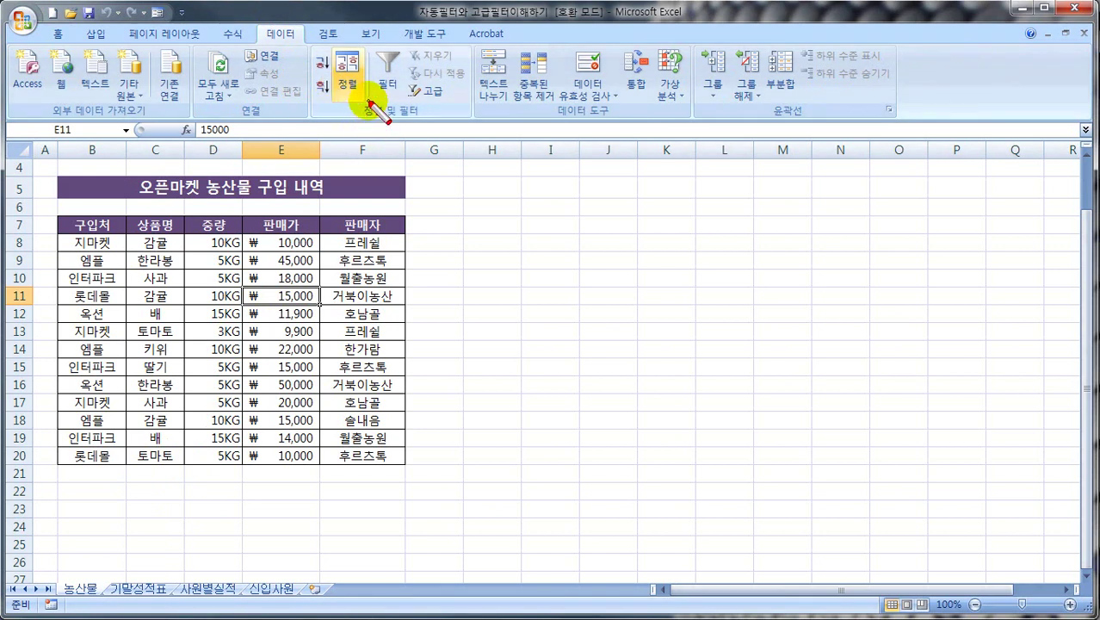
mouse_move(370, 102)
left_mouse_down()
mouse_move(368, 41)
mouse_move(413, 86)
mouse_move(387, 115)
left_mouse_up()
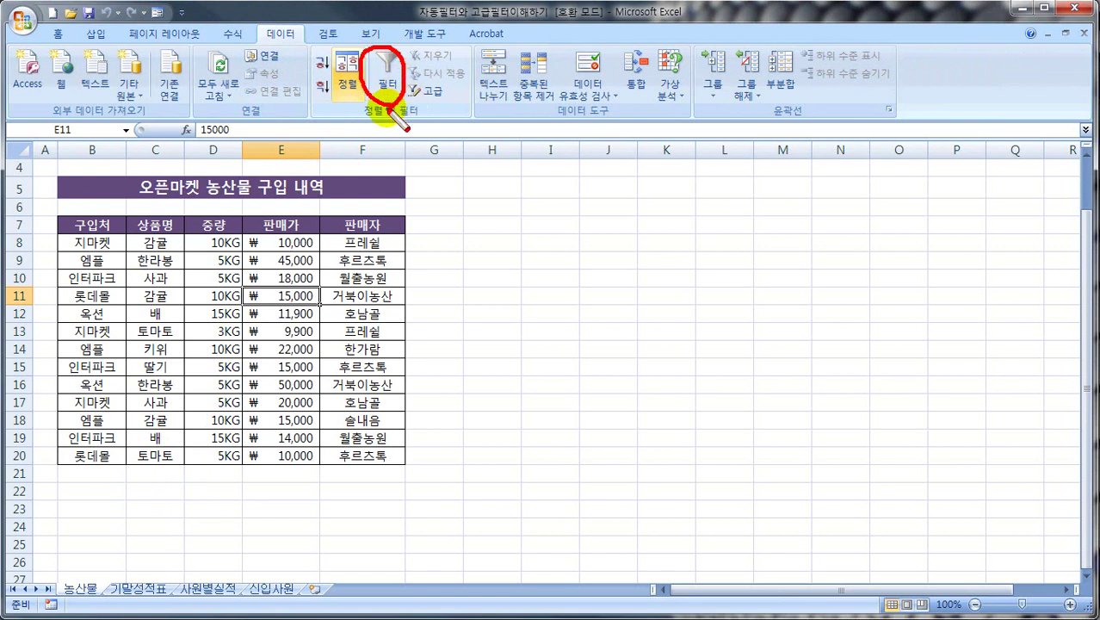
left_click(387, 73)
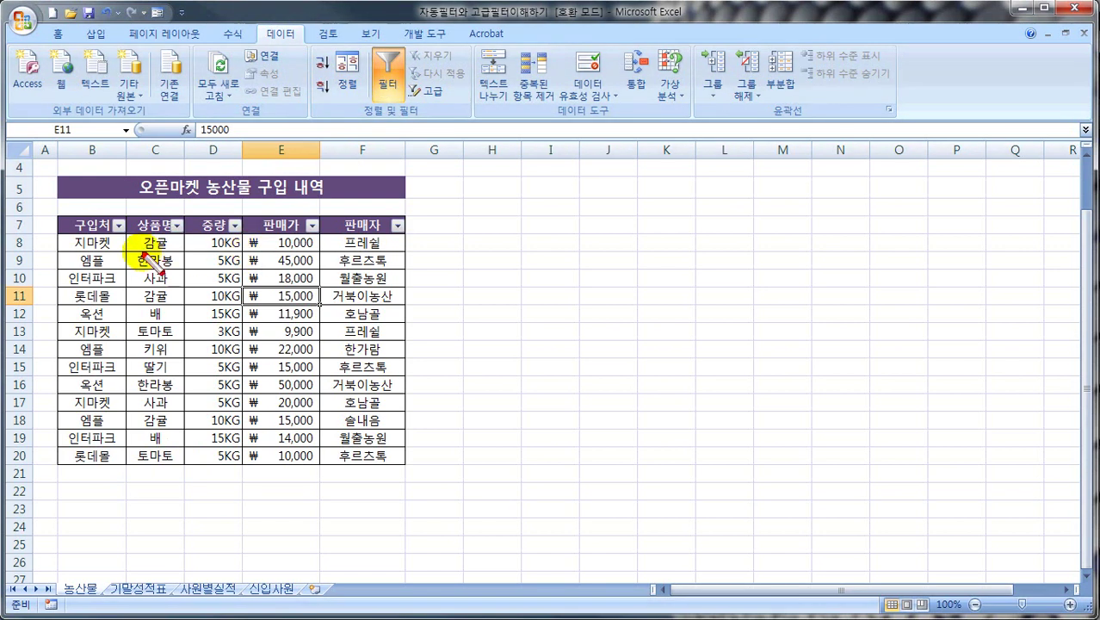
left_click_drag(67, 232, 411, 230)
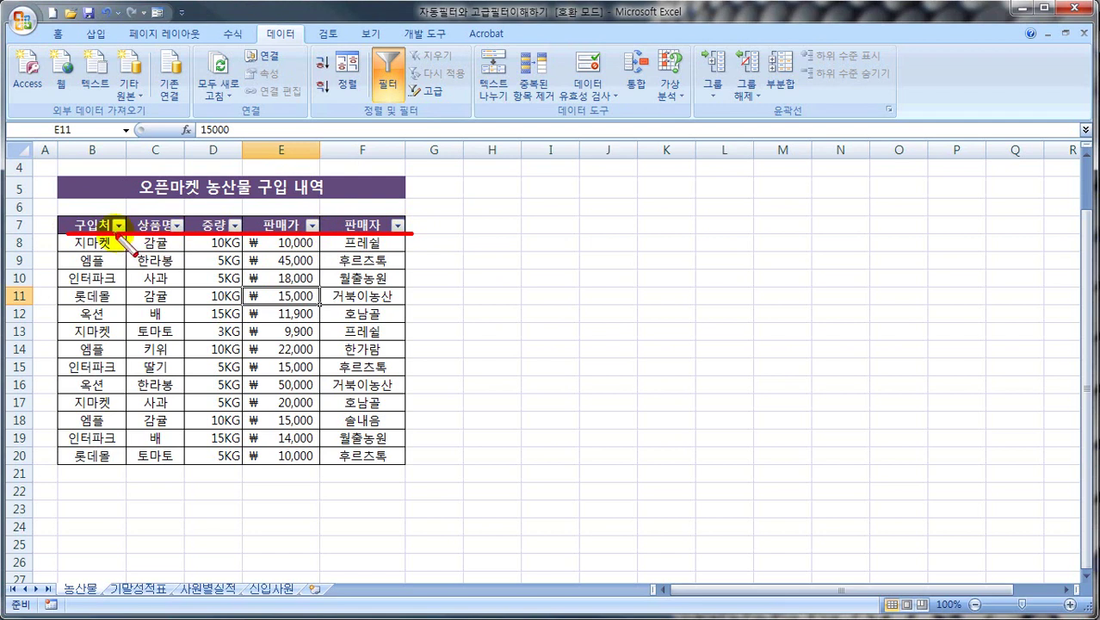
left_click_drag(116, 232, 127, 234)
key("Escape")
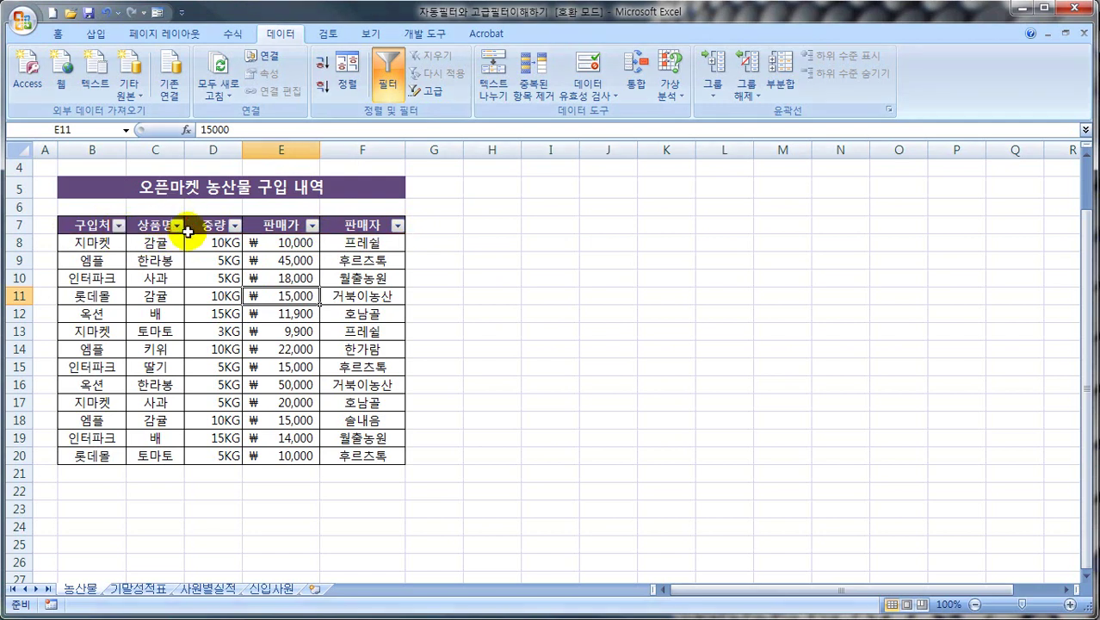
Filter the 구입처 column so that only the 옥션 records are shown.
left_click(118, 225)
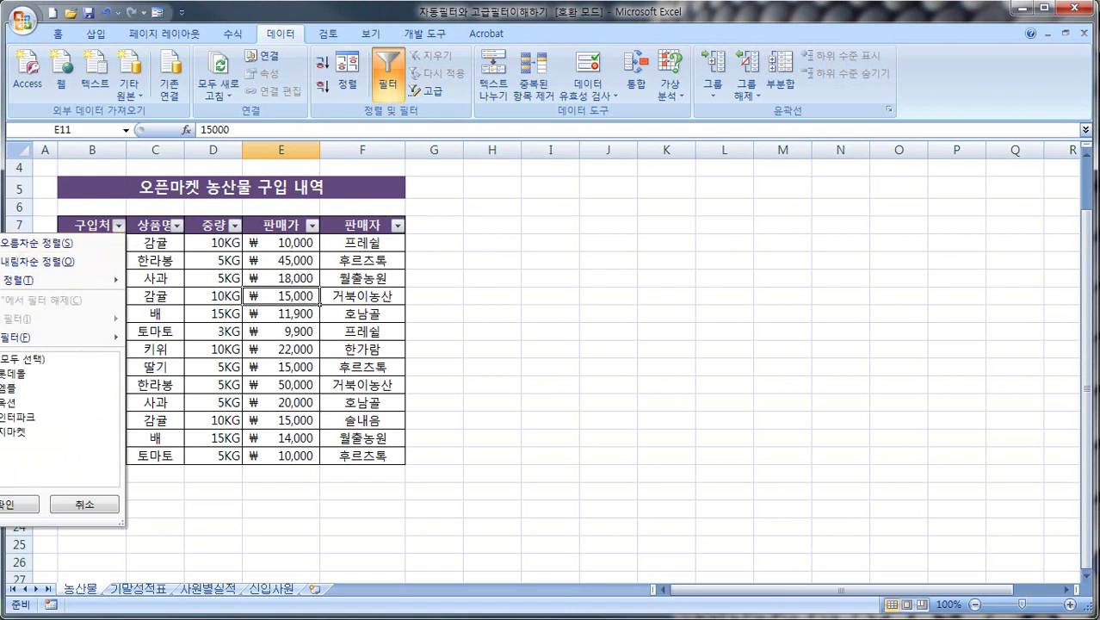
left_click(3, 358)
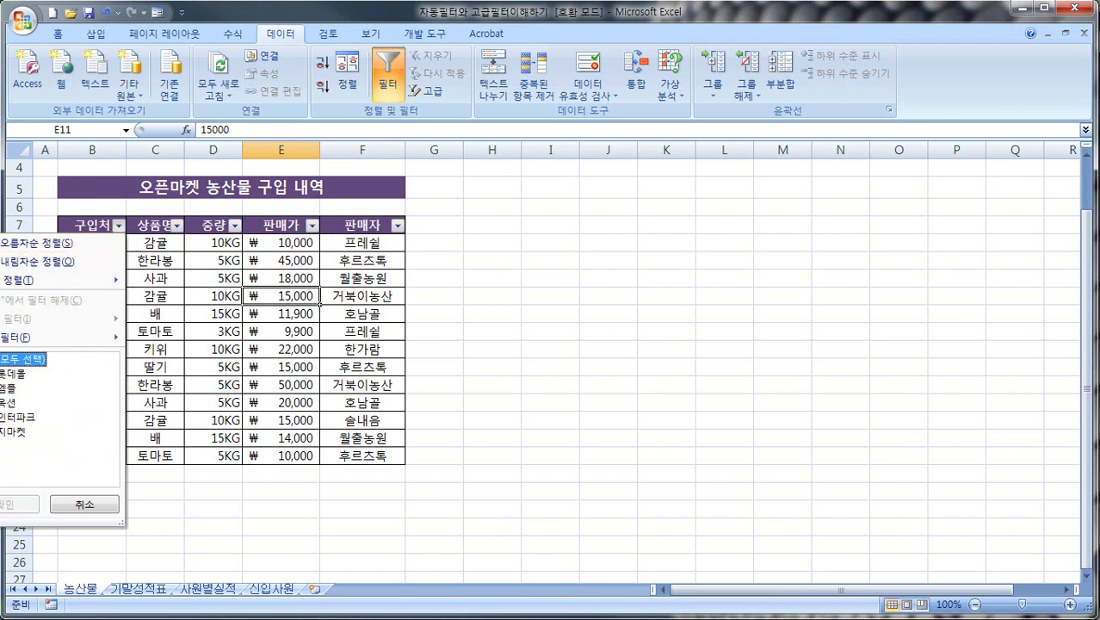
left_click(2, 402)
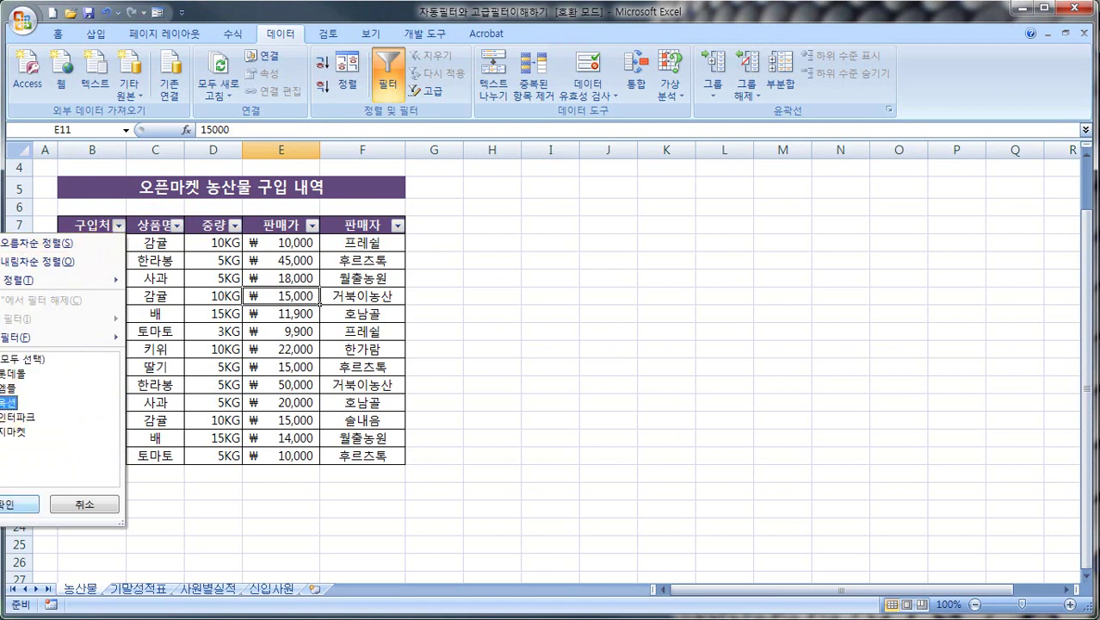
left_click(4, 504)
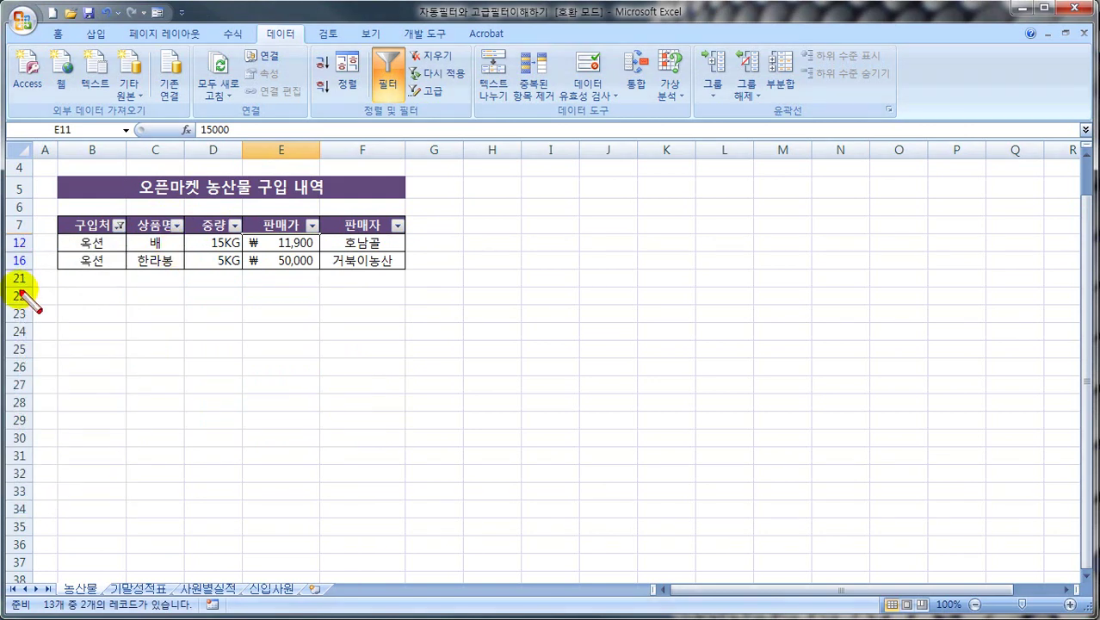
left_click_drag(34, 277, 1, 277)
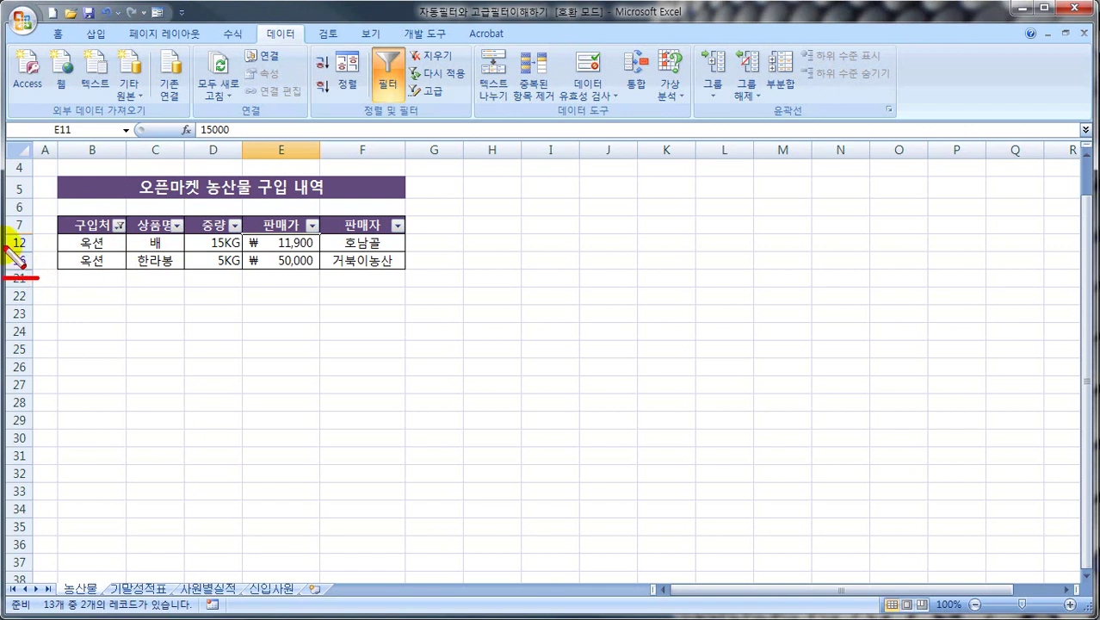
mouse_move(39, 235)
left_mouse_down()
mouse_move(41, 273)
mouse_move(11, 226)
mouse_move(43, 271)
mouse_move(31, 243)
mouse_move(29, 261)
left_mouse_up()
key("Escape")
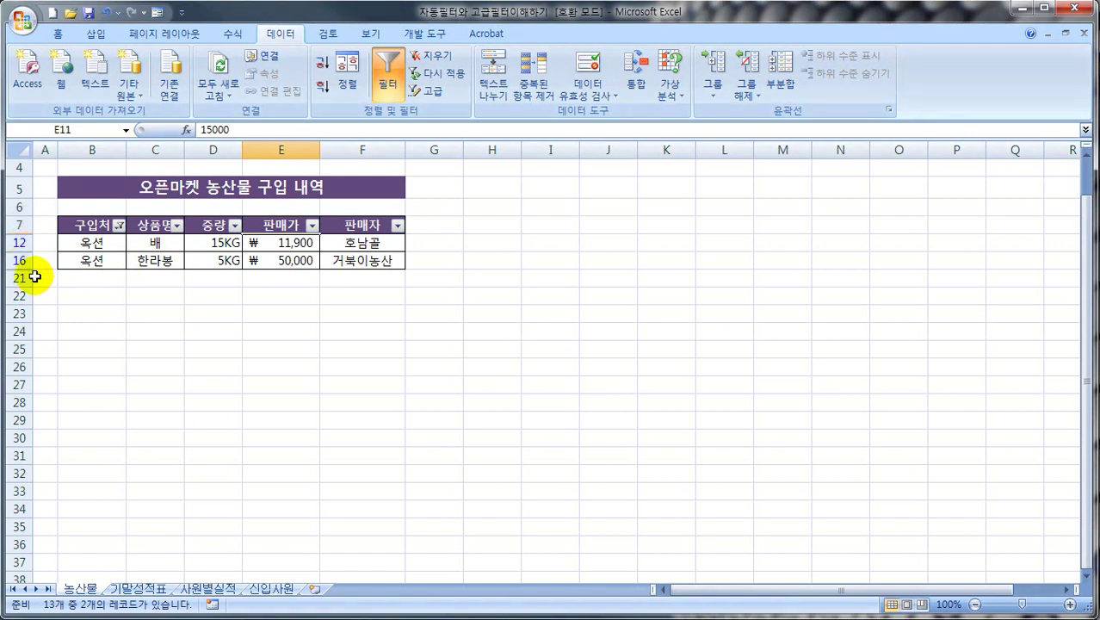
key("ctrl+shift+d")
left_click_drag(19, 223, 24, 270)
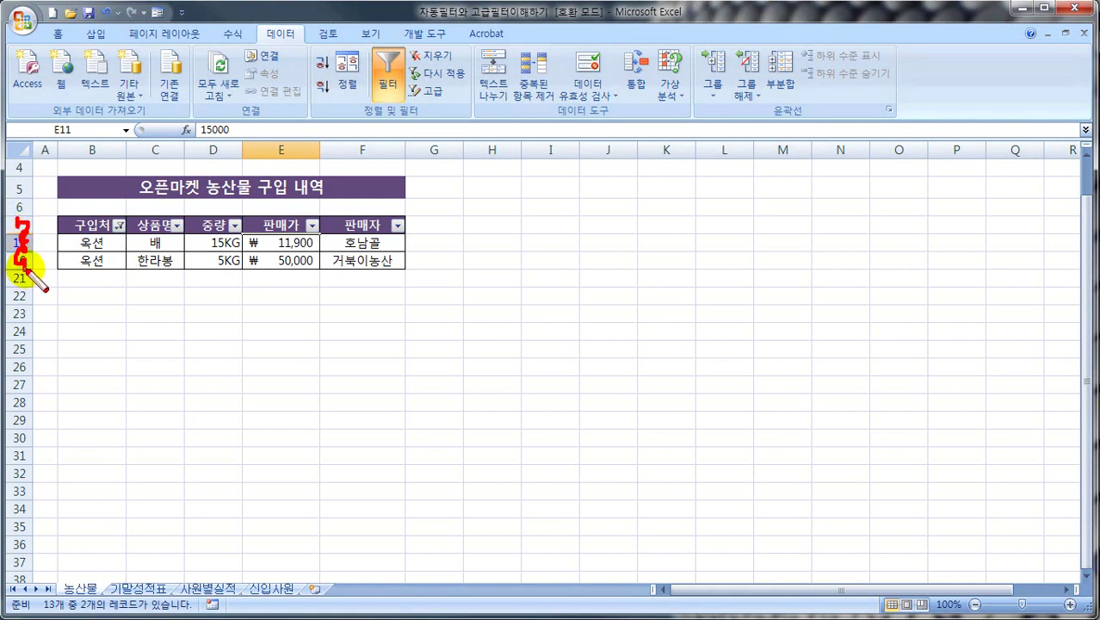
key("Escape")
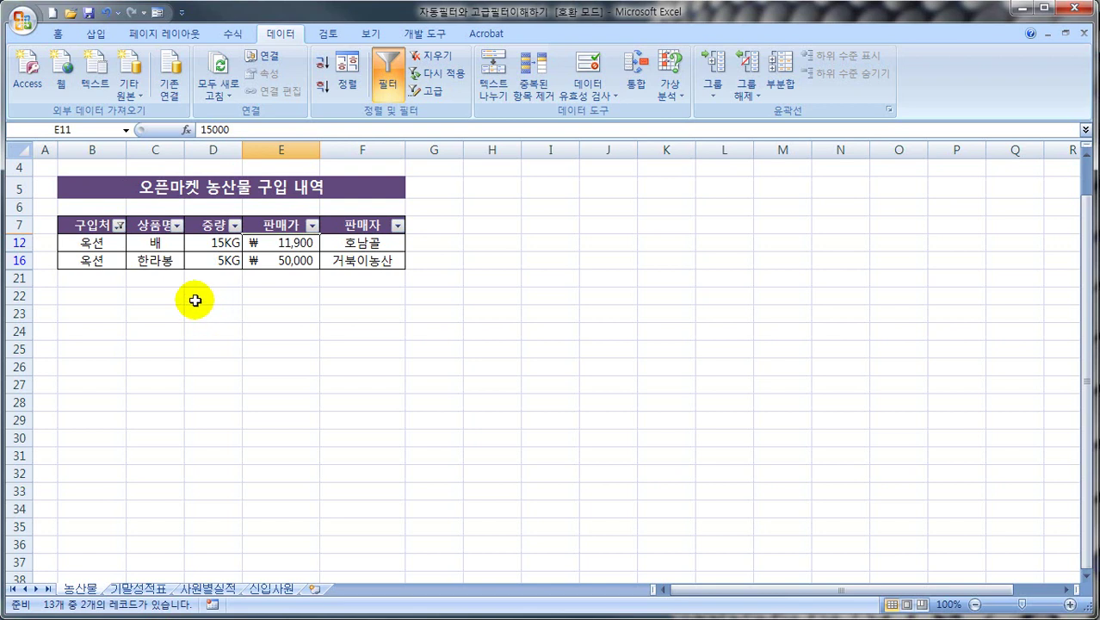
Clear the filter from the 구입처 column to show every record again.
left_click(119, 226)
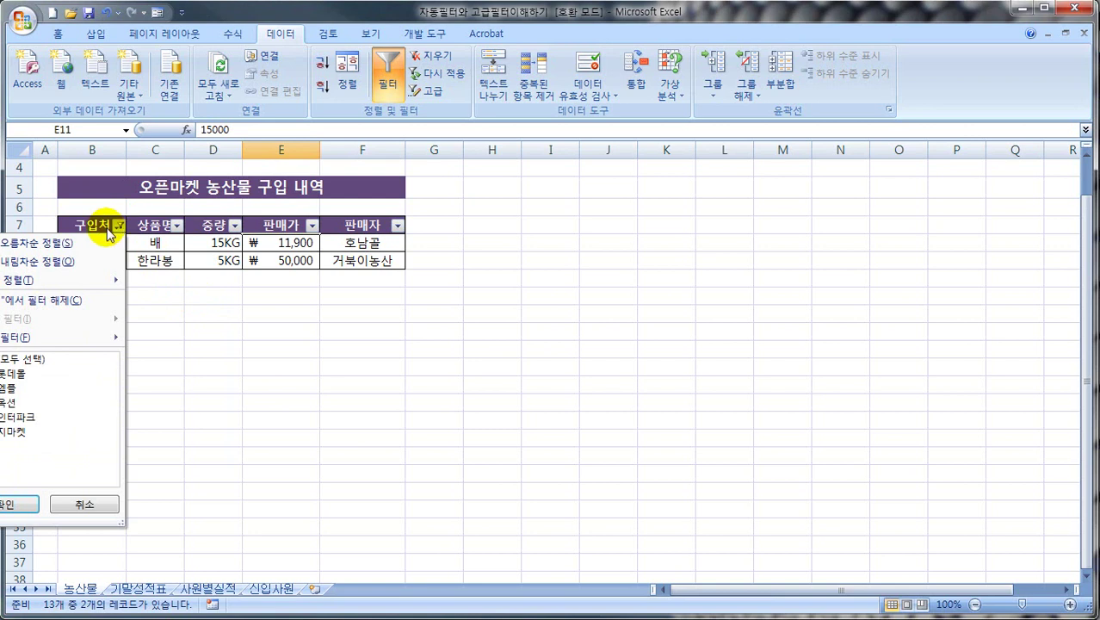
left_click(45, 300)
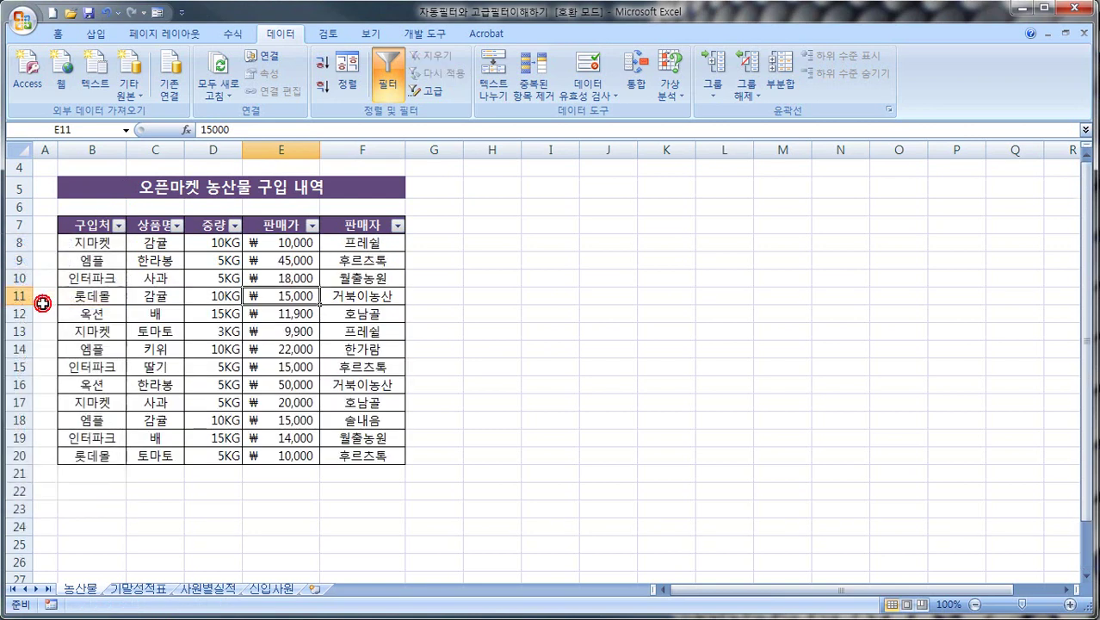
left_click_drag(15, 243, 147, 244)
left_click_drag(10, 260, 138, 260)
left_click_drag(36, 278, 117, 278)
mouse_move(55, 243)
left_mouse_down()
mouse_move(56, 464)
mouse_move(164, 457)
left_mouse_up()
mouse_move(50, 297)
left_mouse_down()
mouse_move(108, 296)
mouse_move(112, 336)
left_mouse_up()
key("Escape")
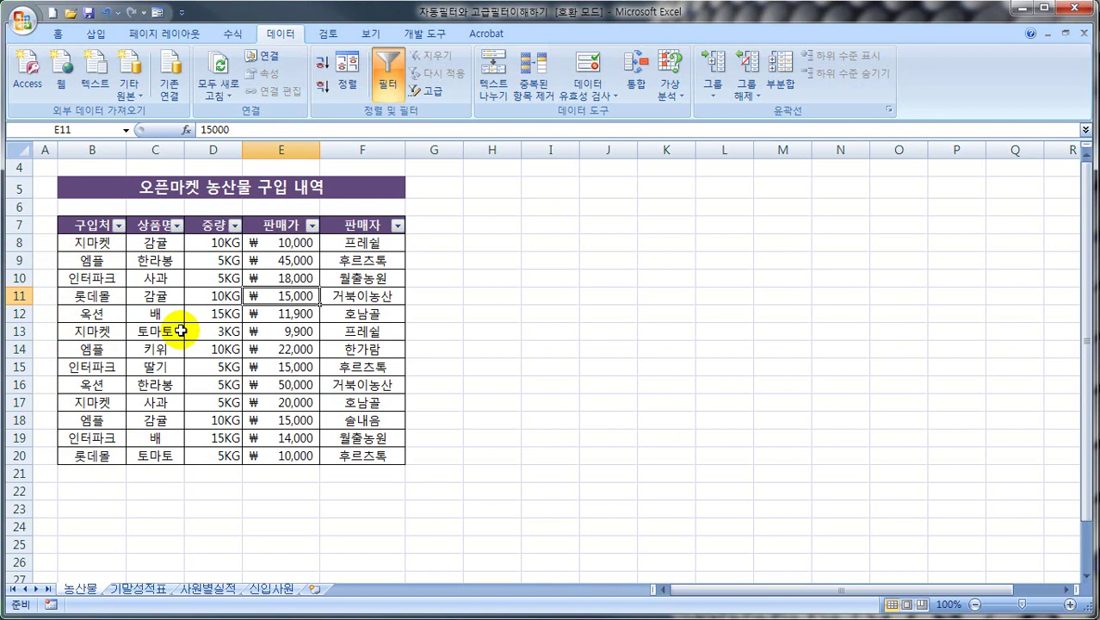
Filter the 상품명 column so that only the 감귤 records are shown.
left_click(176, 226)
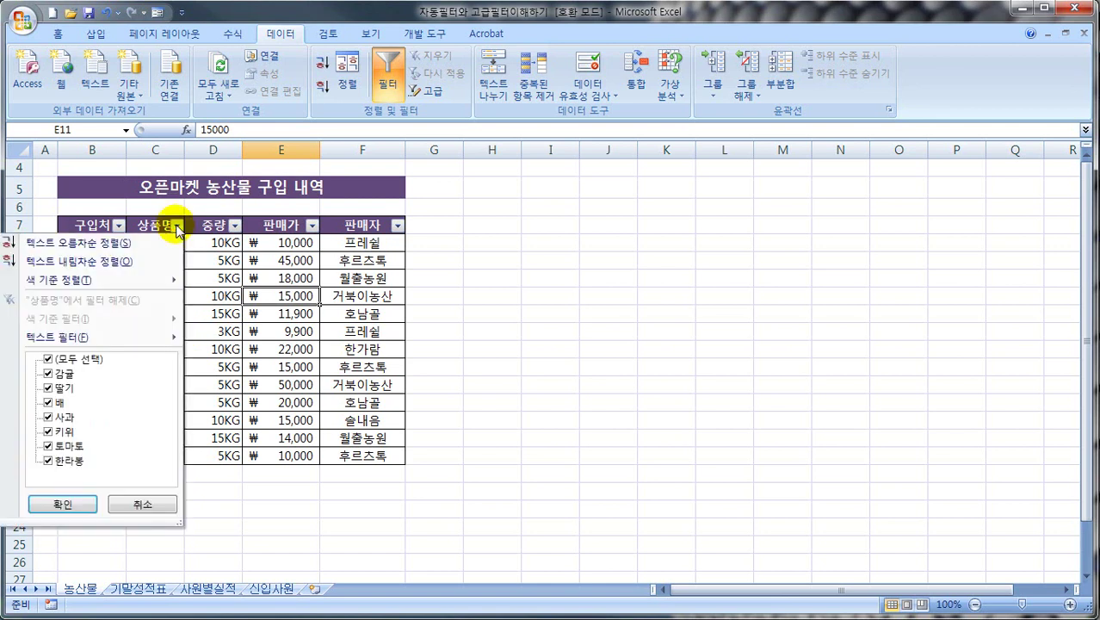
left_click(47, 359)
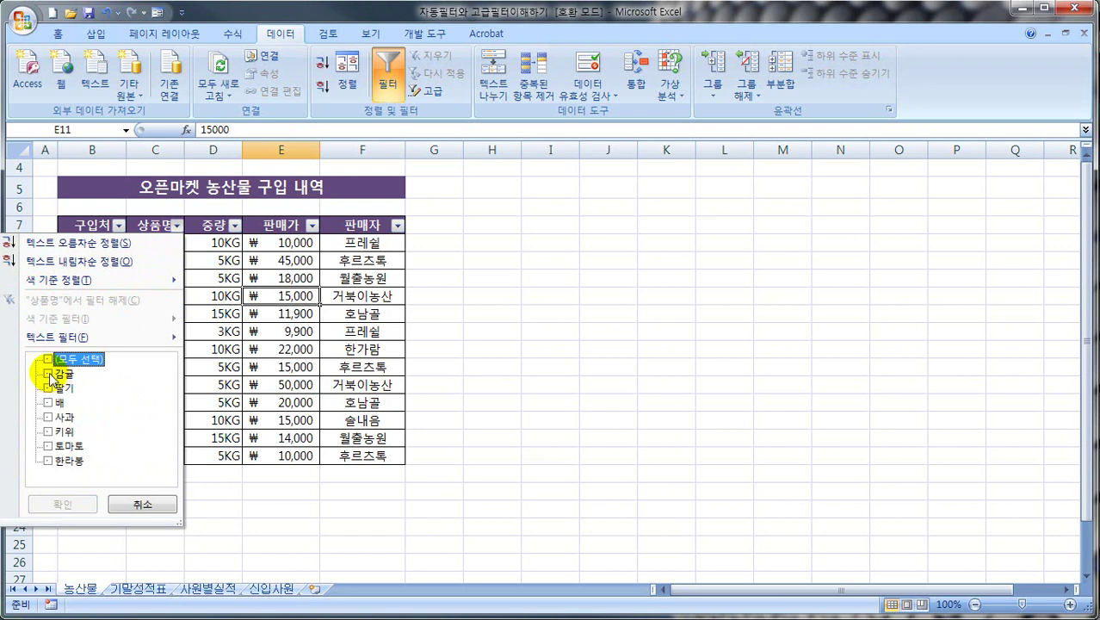
left_click(49, 374)
left_click(61, 504)
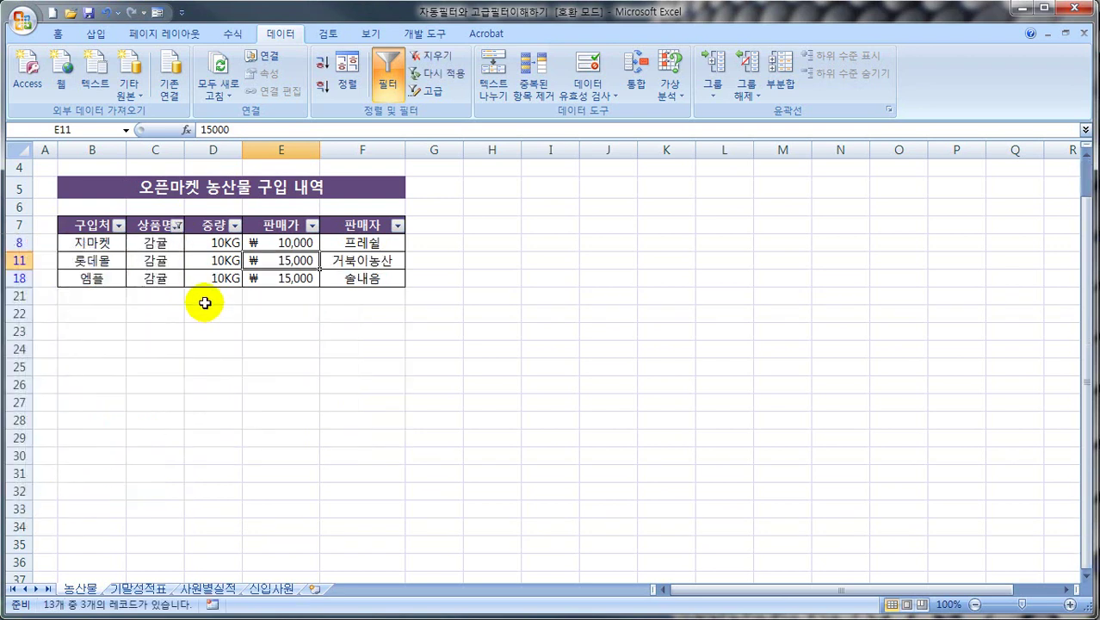
mouse_move(69, 244)
left_mouse_down()
mouse_move(370, 245)
mouse_move(231, 262)
mouse_move(371, 257)
left_mouse_up()
left_click_drag(112, 281, 365, 281)
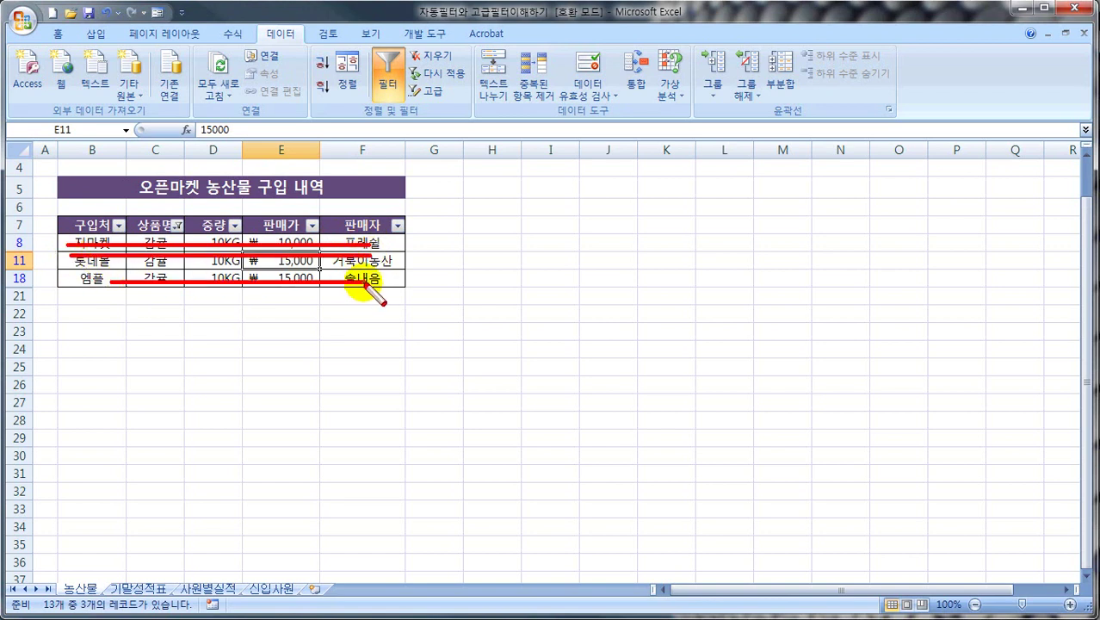
key("Escape")
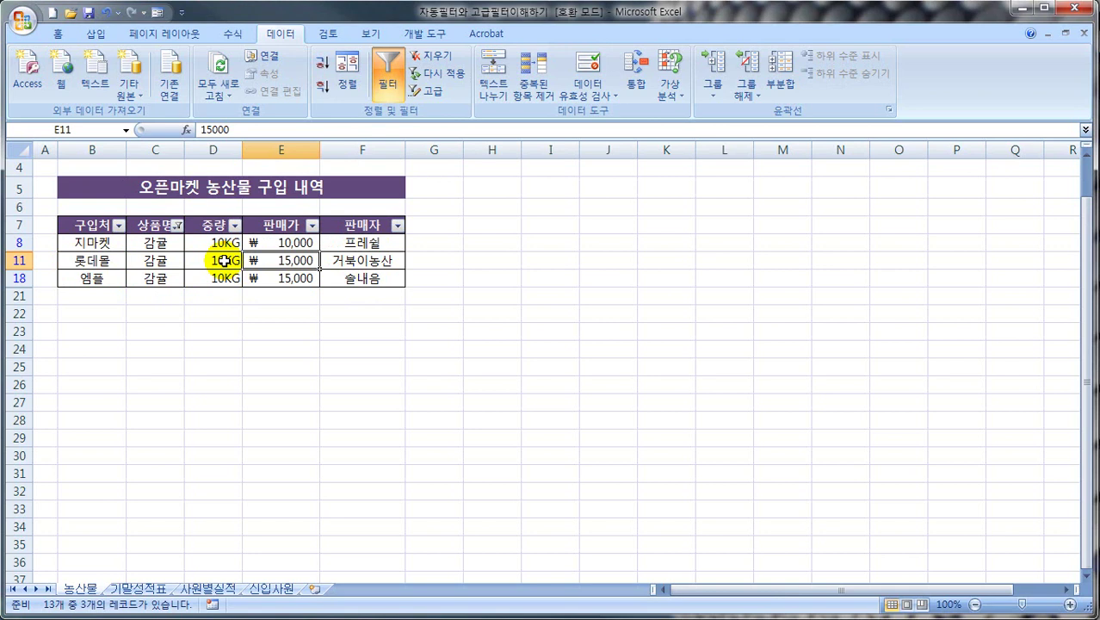
Clear the filter from the 상품명 column to show every record again.
left_click(176, 226)
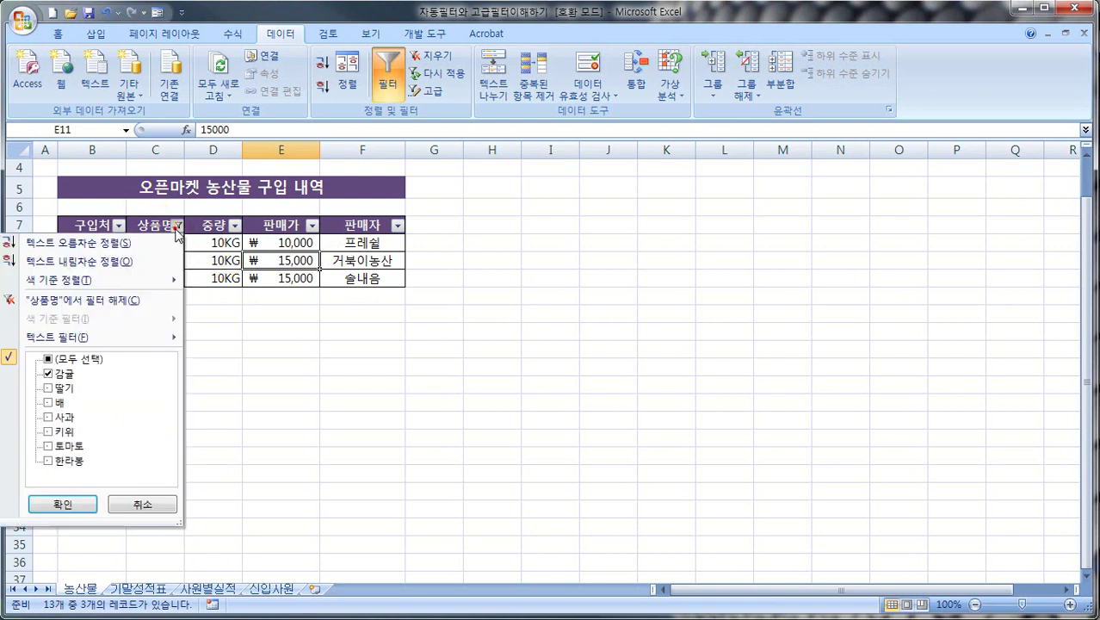
left_click(138, 299)
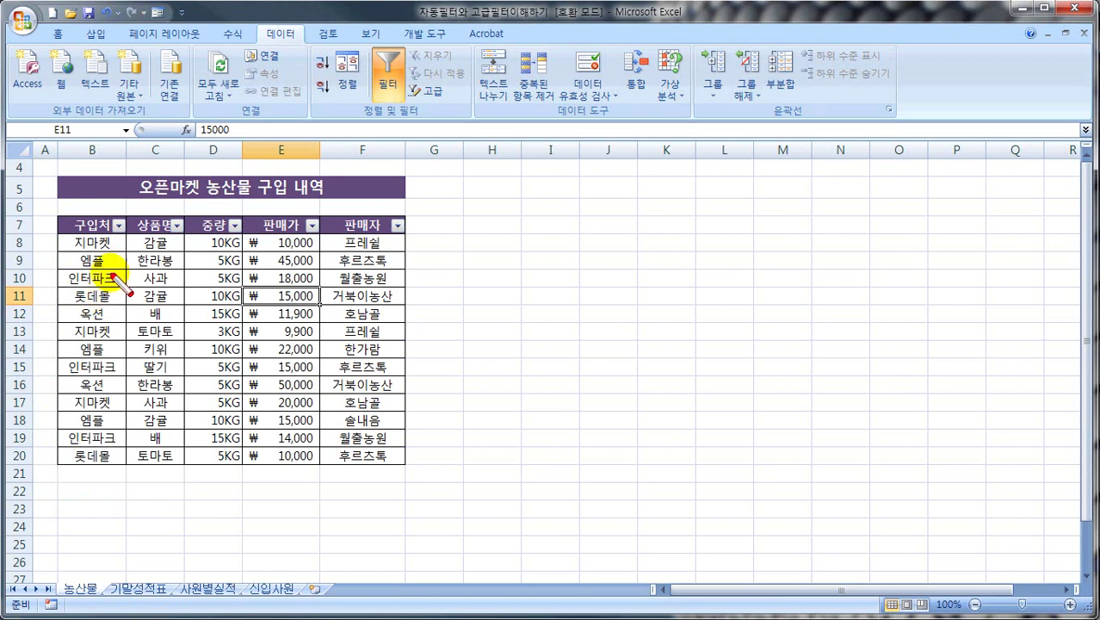
mouse_move(110, 447)
left_mouse_down()
mouse_move(57, 263)
mouse_move(112, 348)
mouse_move(116, 461)
mouse_move(83, 464)
mouse_move(110, 225)
mouse_move(98, 473)
mouse_move(108, 489)
left_mouse_up()
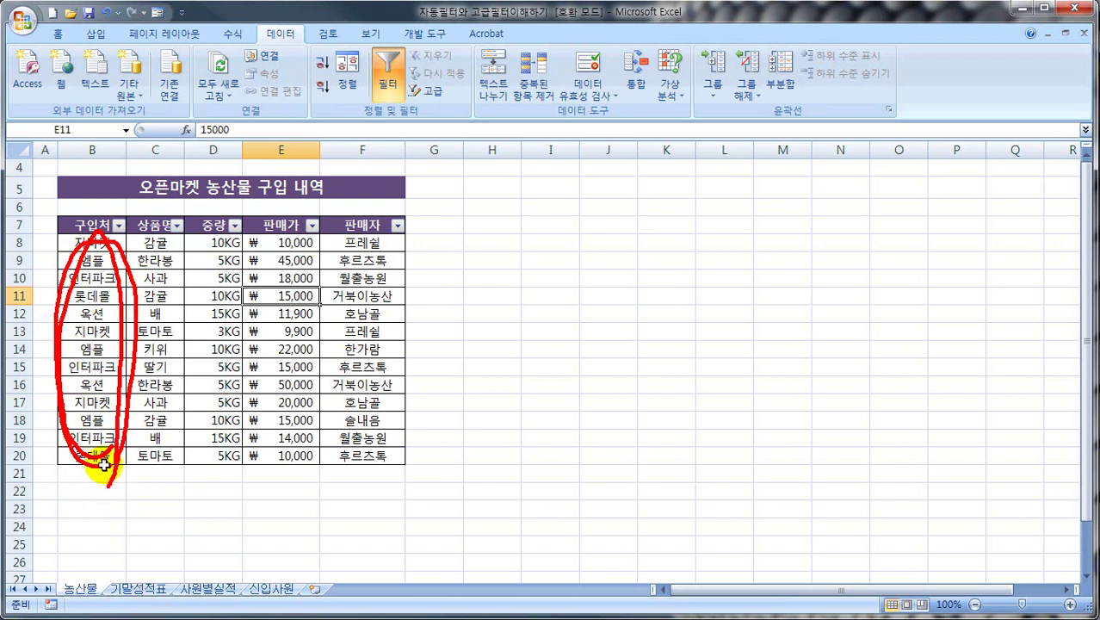
key("Escape")
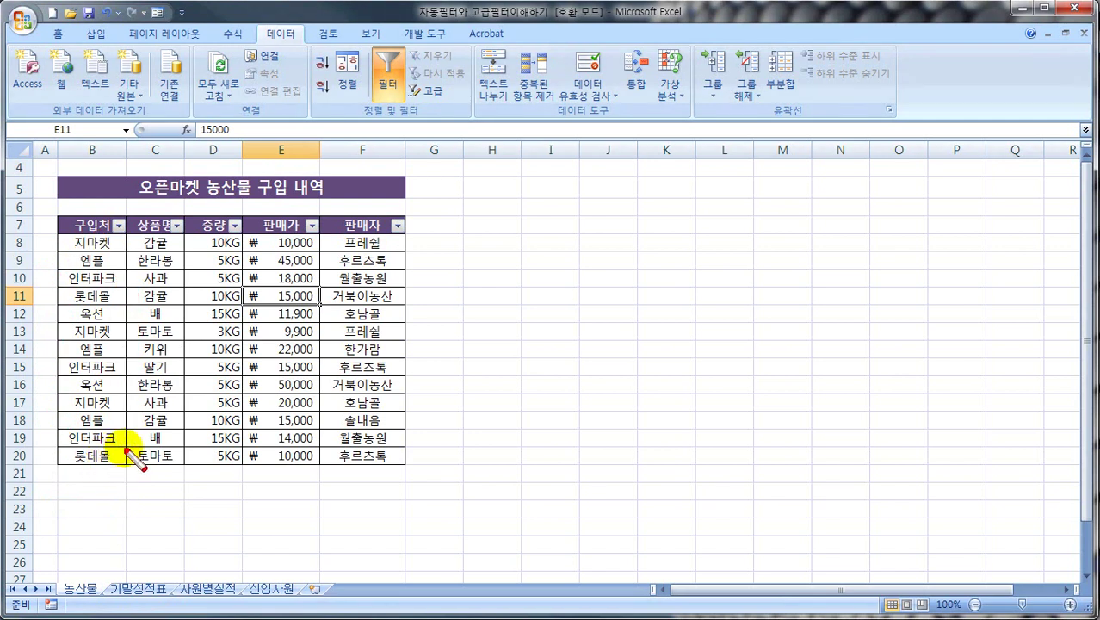
mouse_move(157, 462)
left_mouse_down()
mouse_move(129, 344)
mouse_move(196, 284)
mouse_move(185, 473)
left_mouse_up()
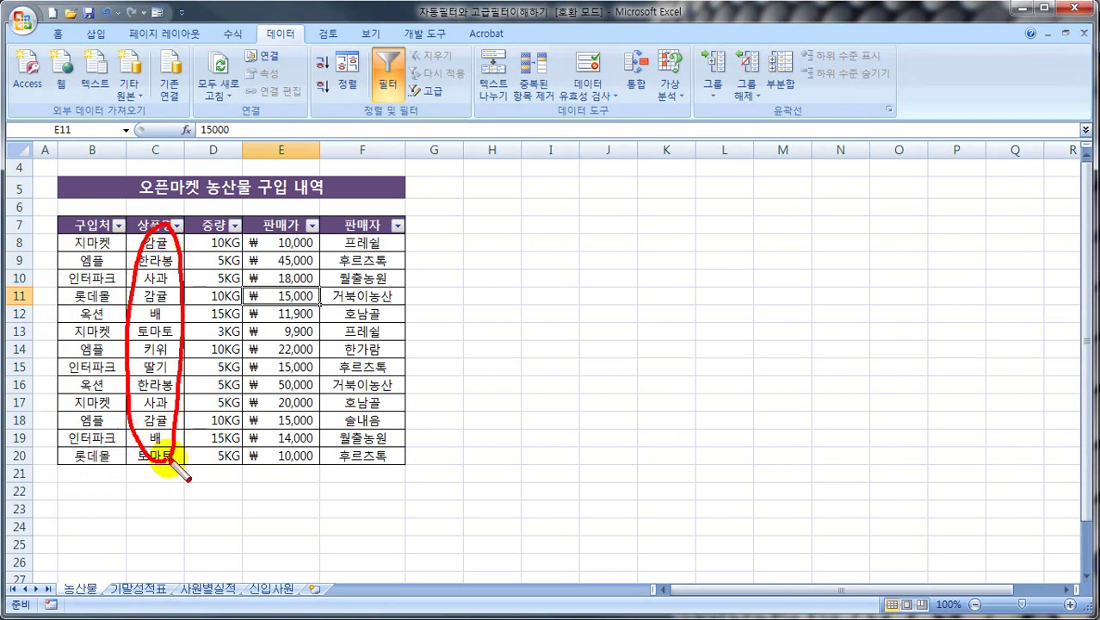
key("Escape")
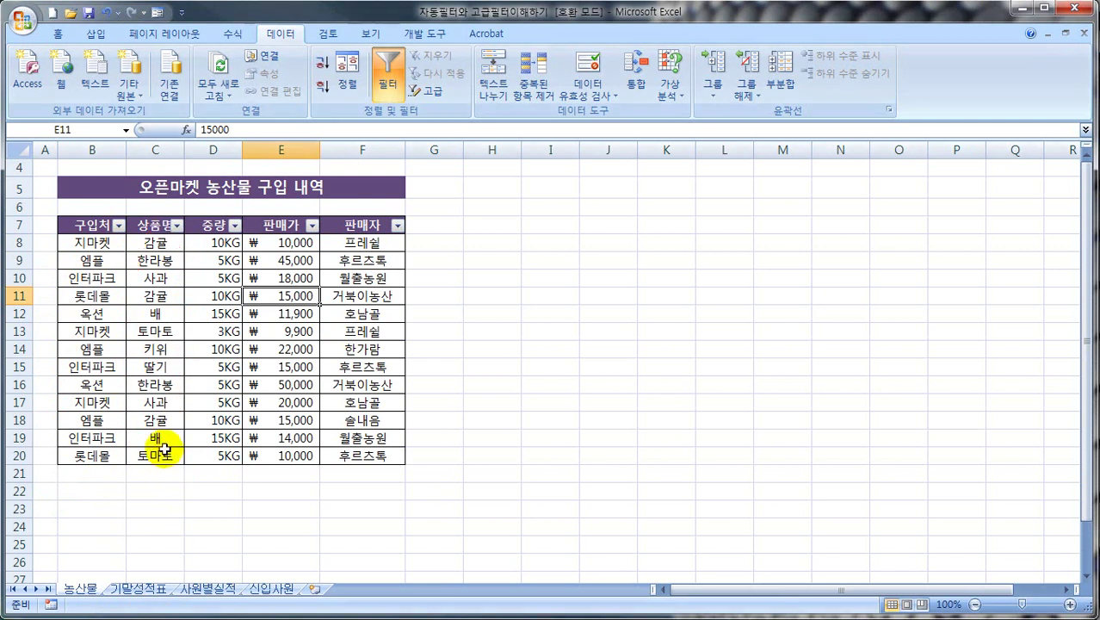
Filter the 구입처 column so that only the 인터파크 records are shown.
left_click(118, 225)
left_click(1, 359)
left_click(1, 417)
left_click(17, 505)
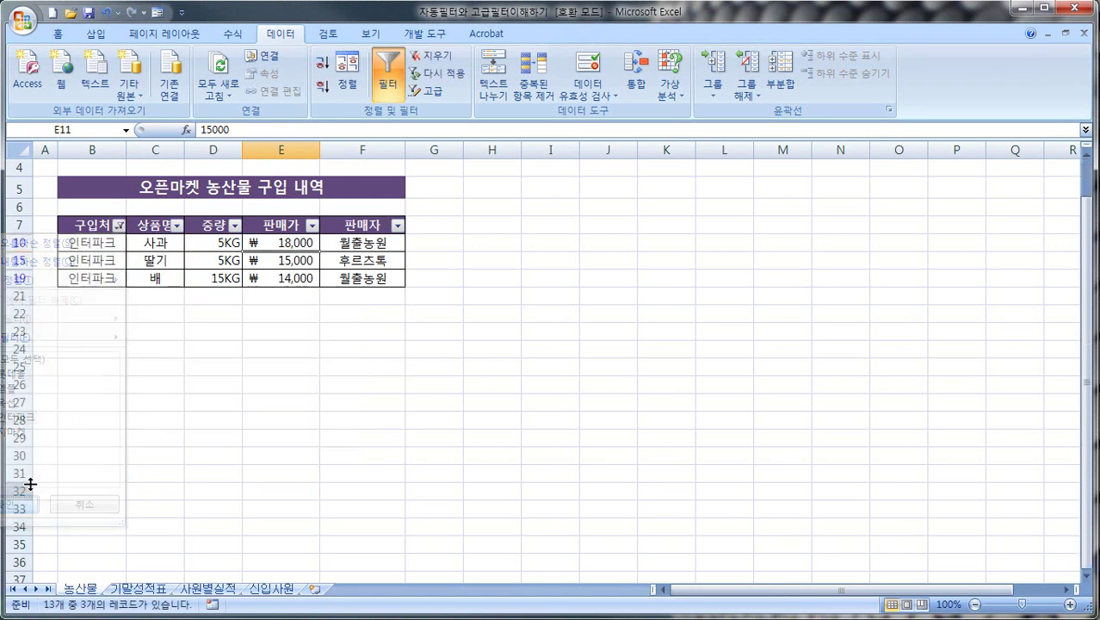
Filter the 상품명 column so that only the 사과 record remains within the 인터파크 results.
left_click(177, 226)
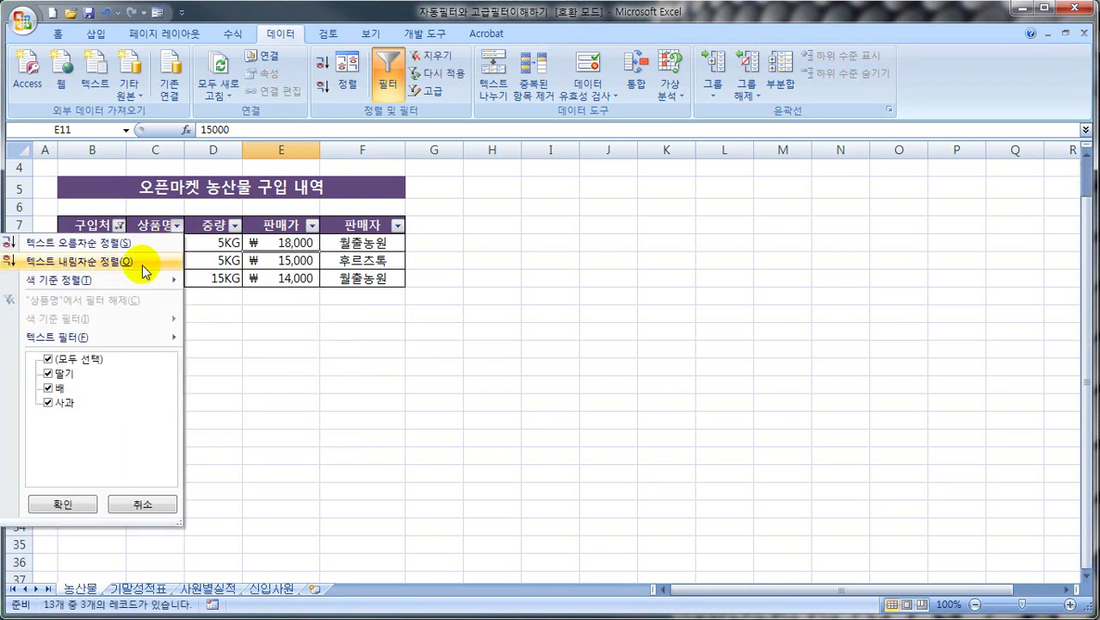
left_click(46, 403)
left_click(47, 359)
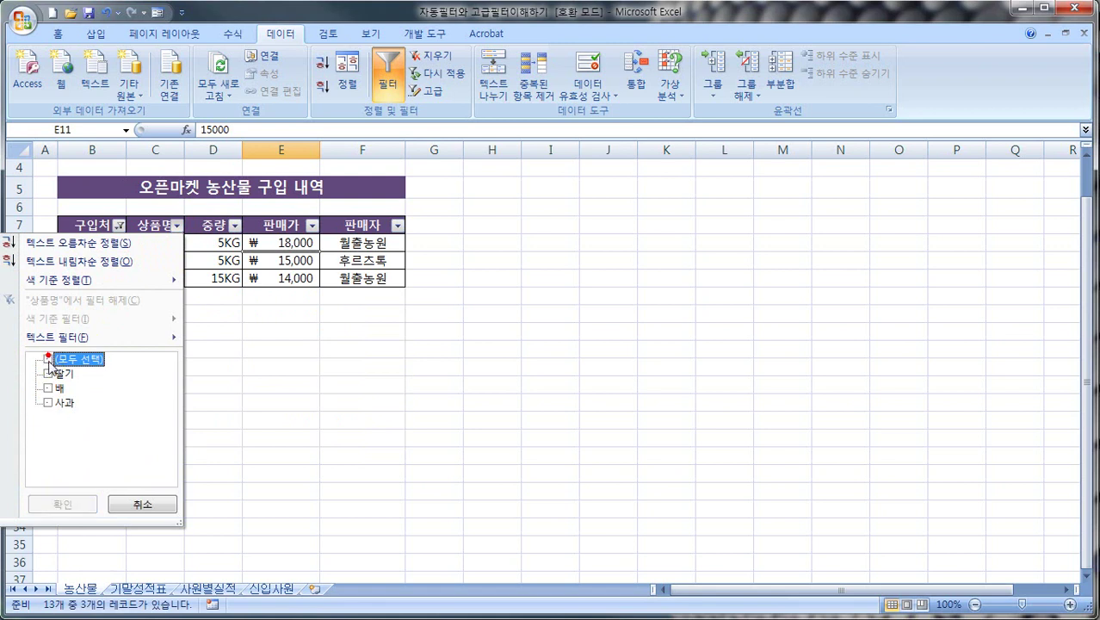
left_click(46, 402)
left_click(63, 504)
left_click(187, 385)
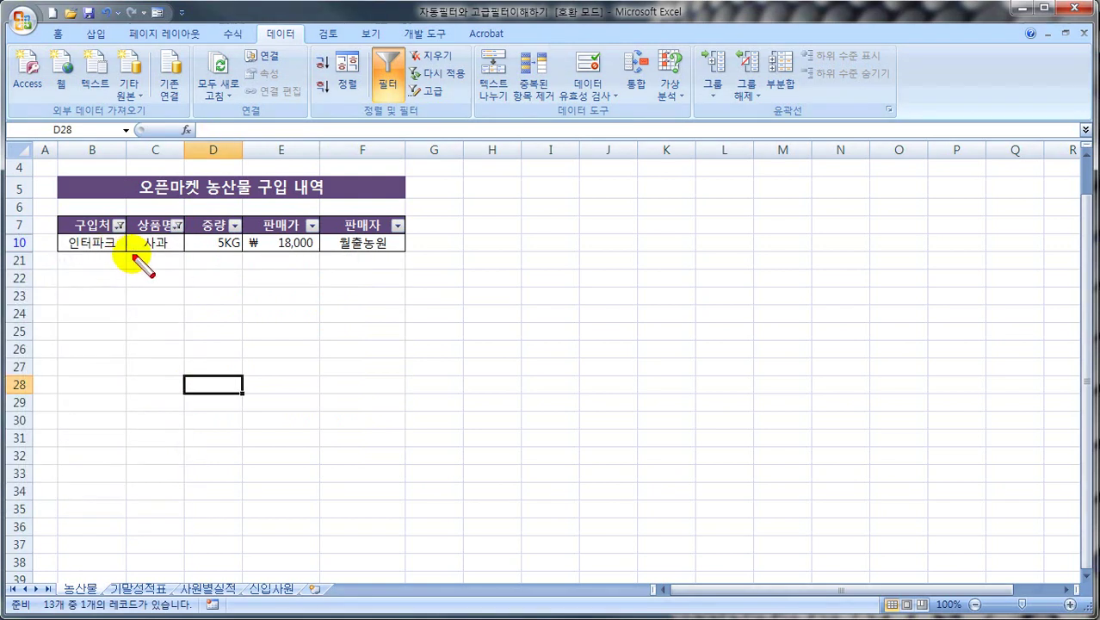
left_click_drag(167, 260, 177, 255)
left_click_drag(65, 243, 389, 243)
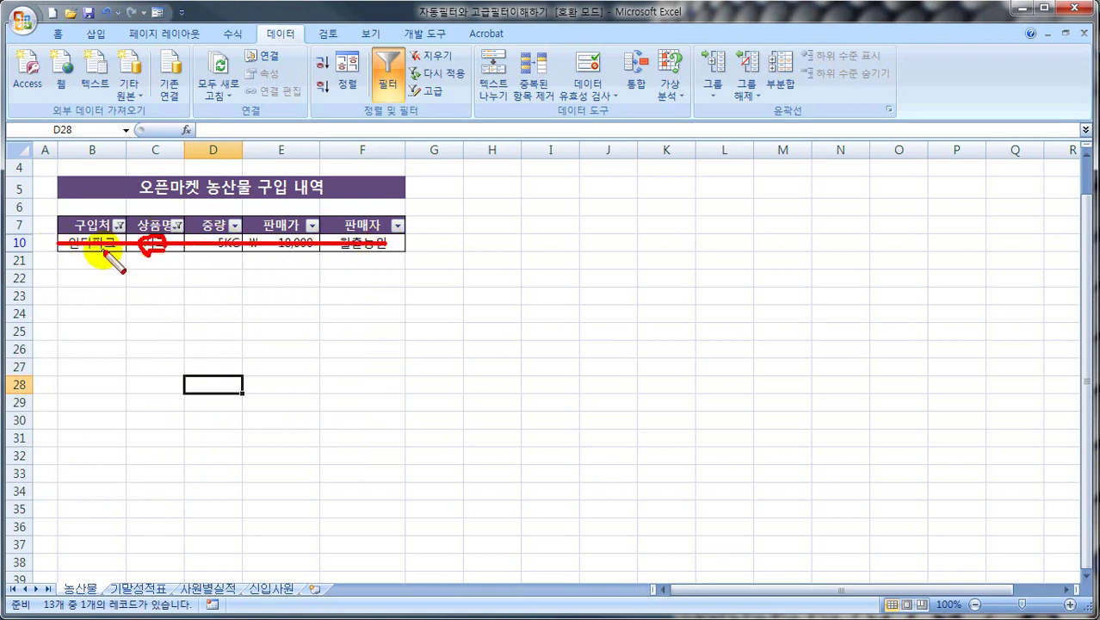
key("Escape")
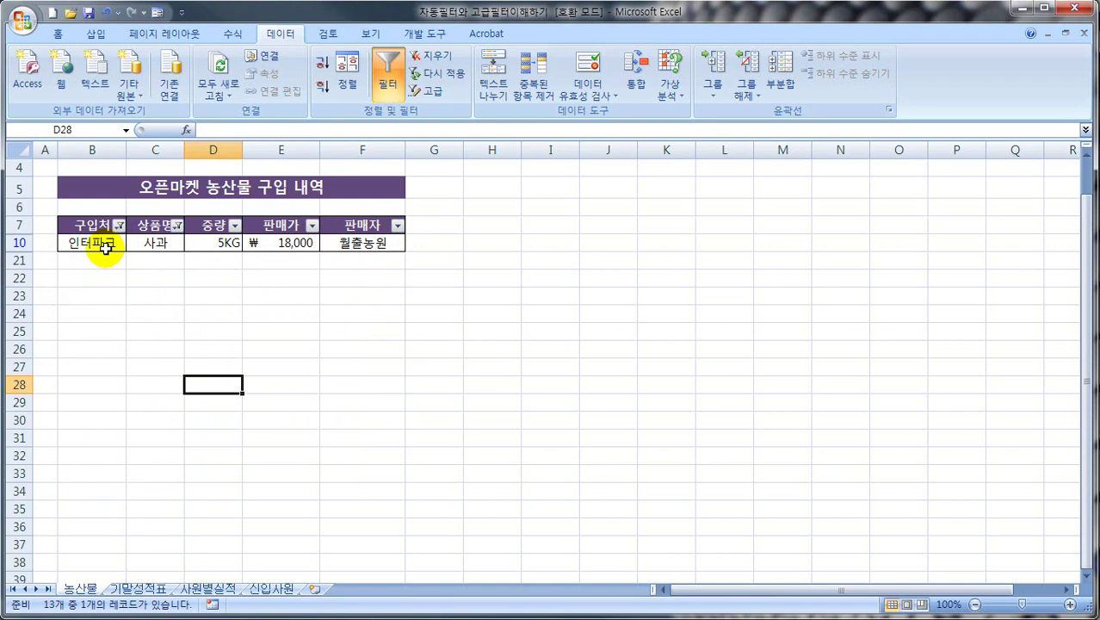
Clear the filters from both the 구입처 and 상품명 columns to show every record again.
left_click(119, 224)
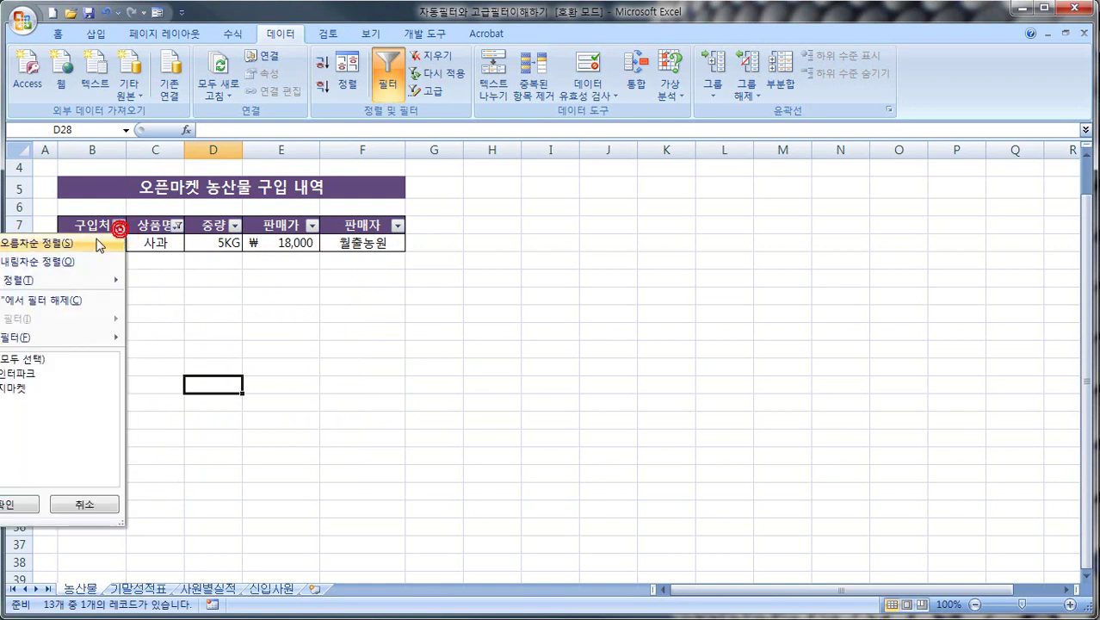
left_click(54, 300)
left_click(177, 225)
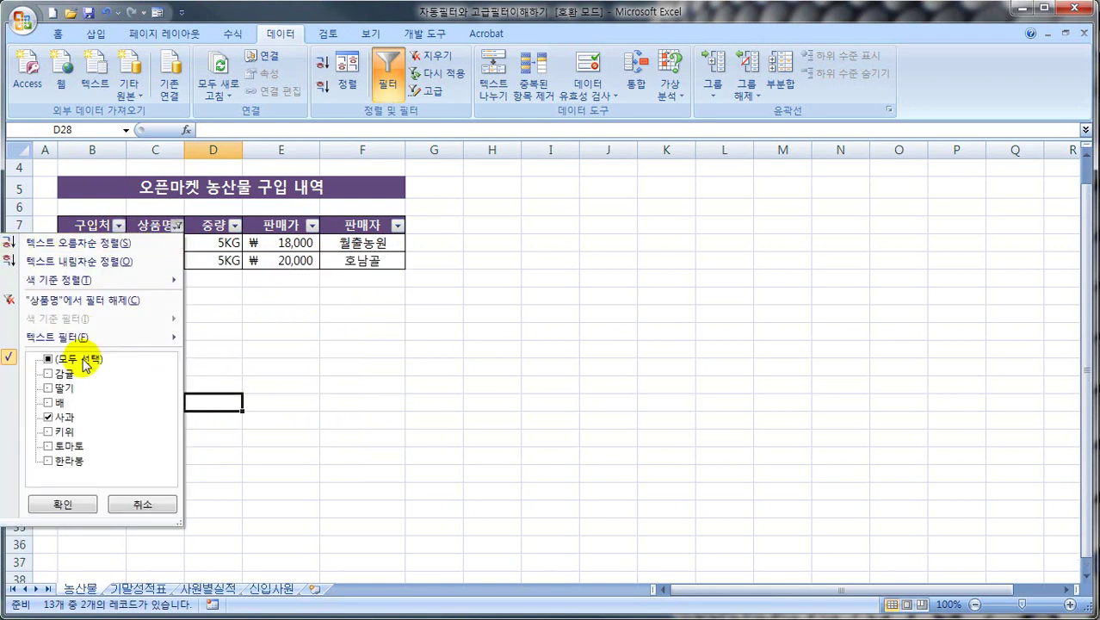
left_click(92, 301)
left_click(221, 315)
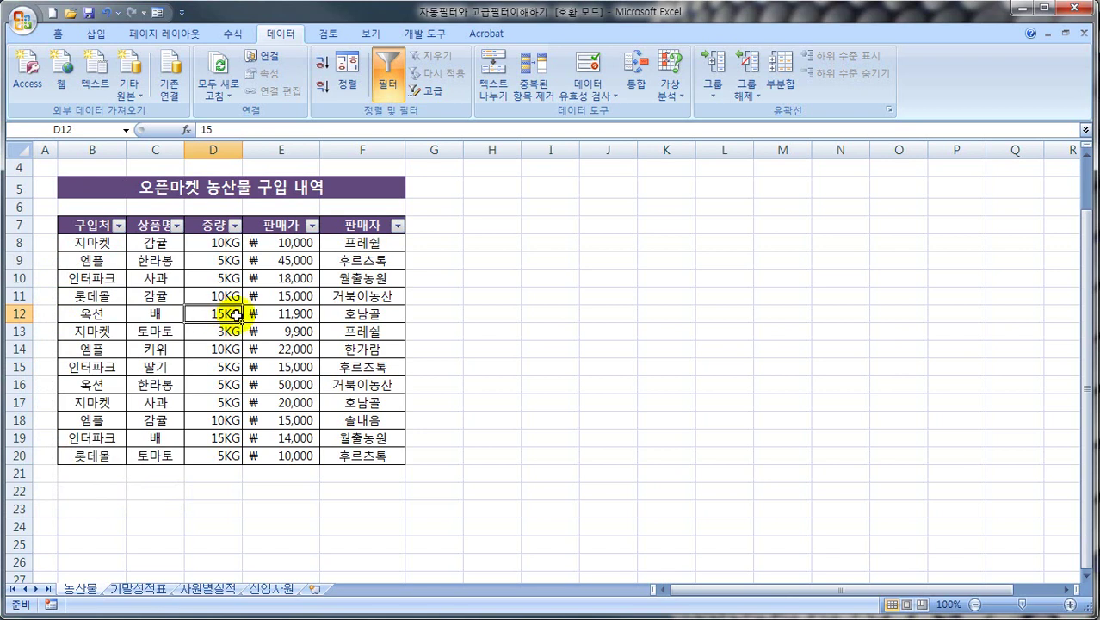
Apply a custom number filter to the 판매가 column that shows prices greater than or equal to (>=) 20000.
left_click(312, 227)
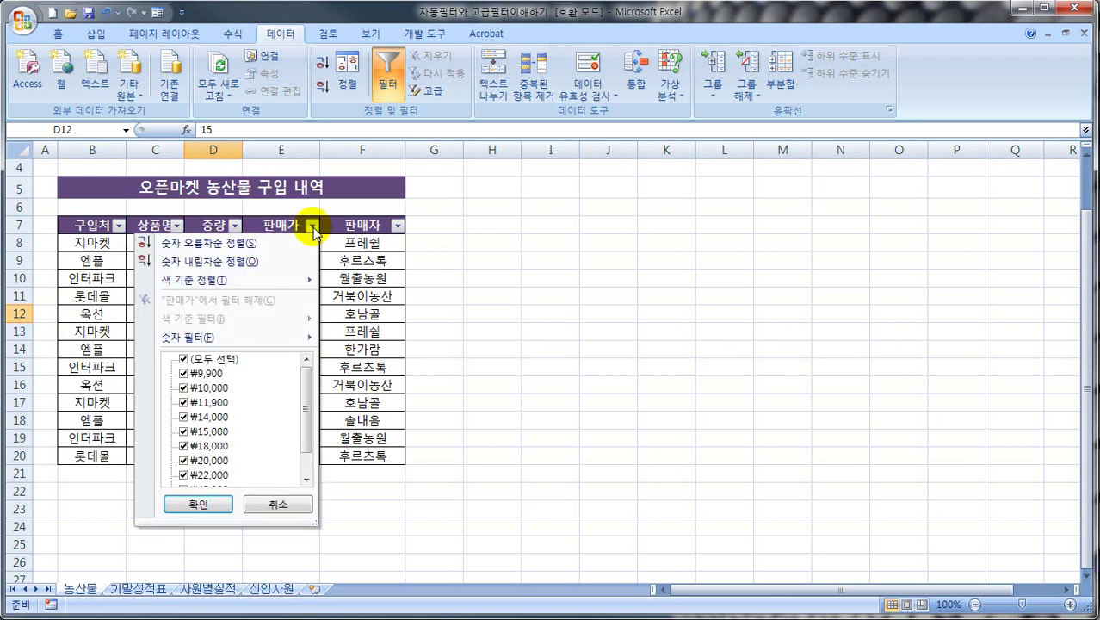
mouse_move(305, 403)
left_mouse_down()
mouse_move(306, 415)
mouse_move(306, 387)
left_mouse_up()
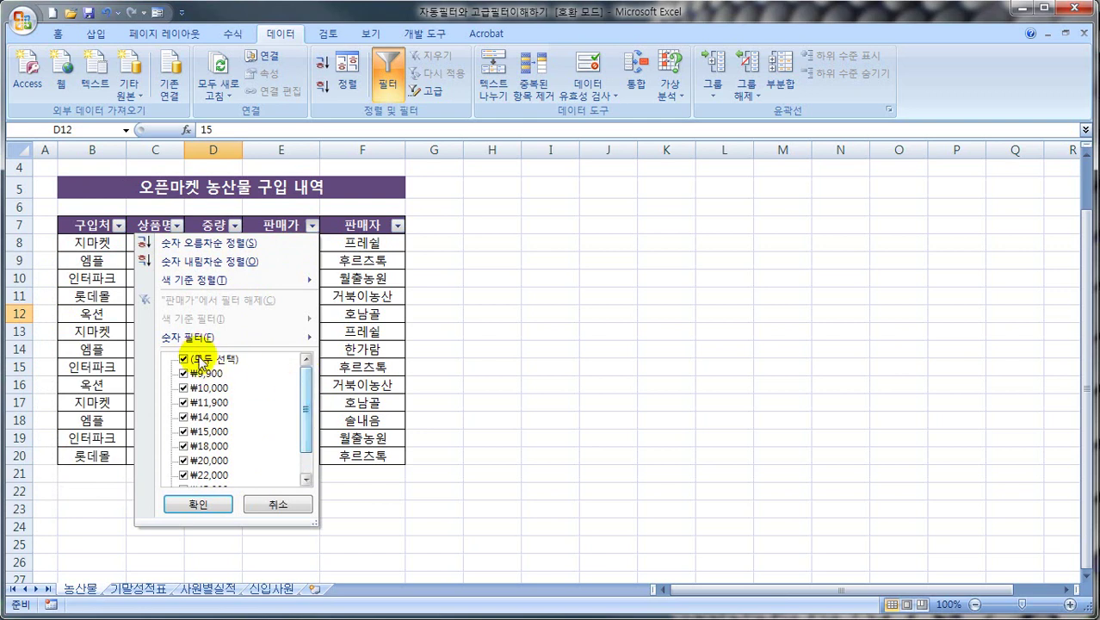
mouse_move(252, 339)
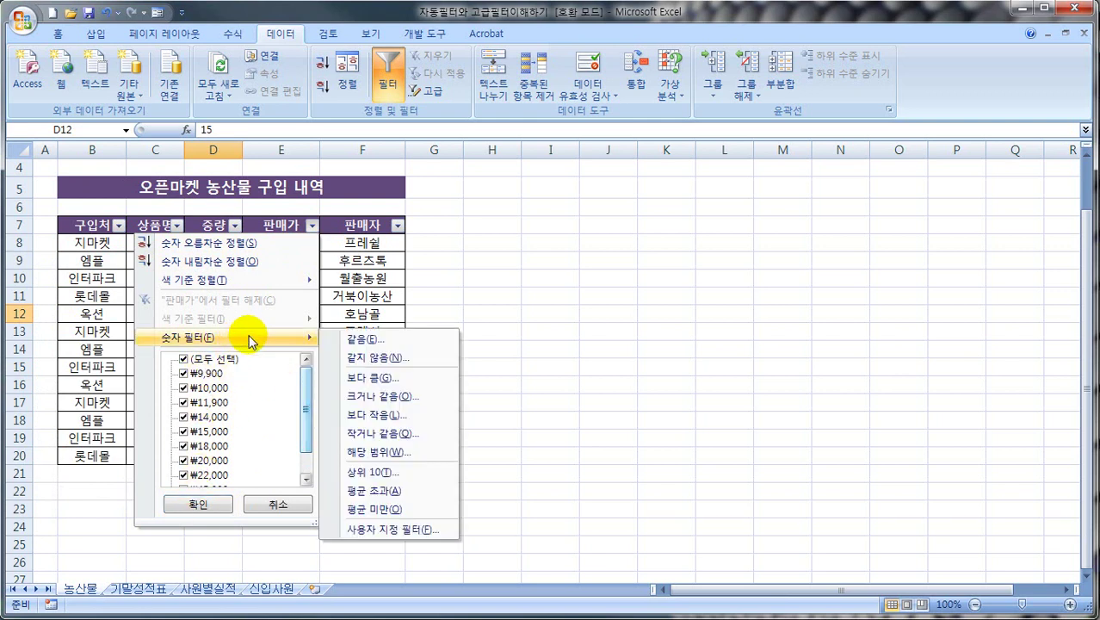
mouse_move(244, 286)
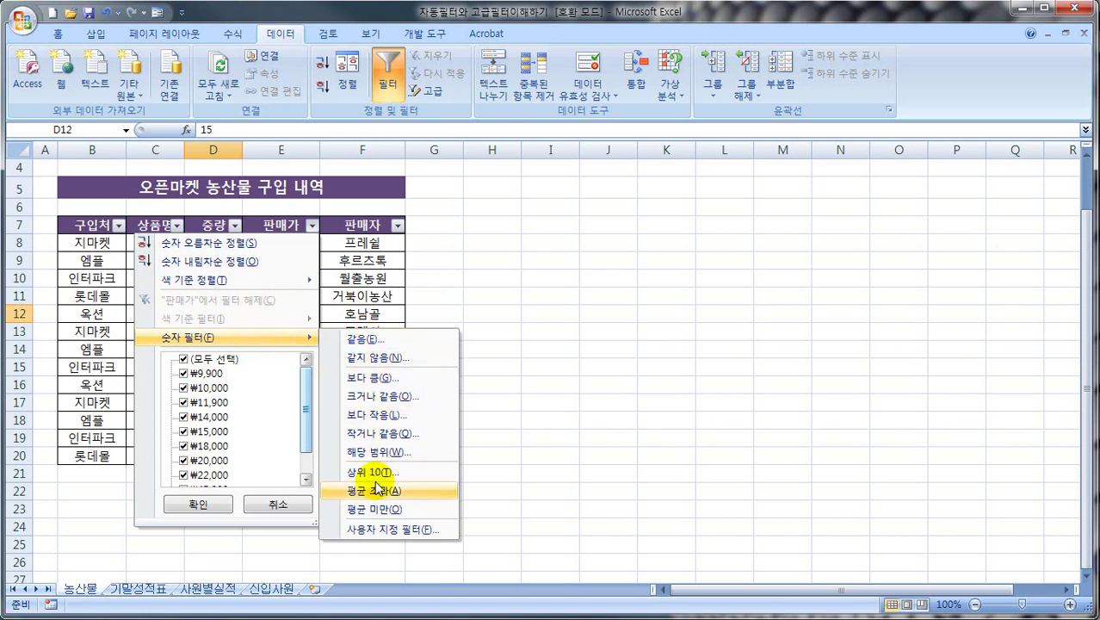
left_click(374, 530)
left_click_drag(424, 272, 293, 302)
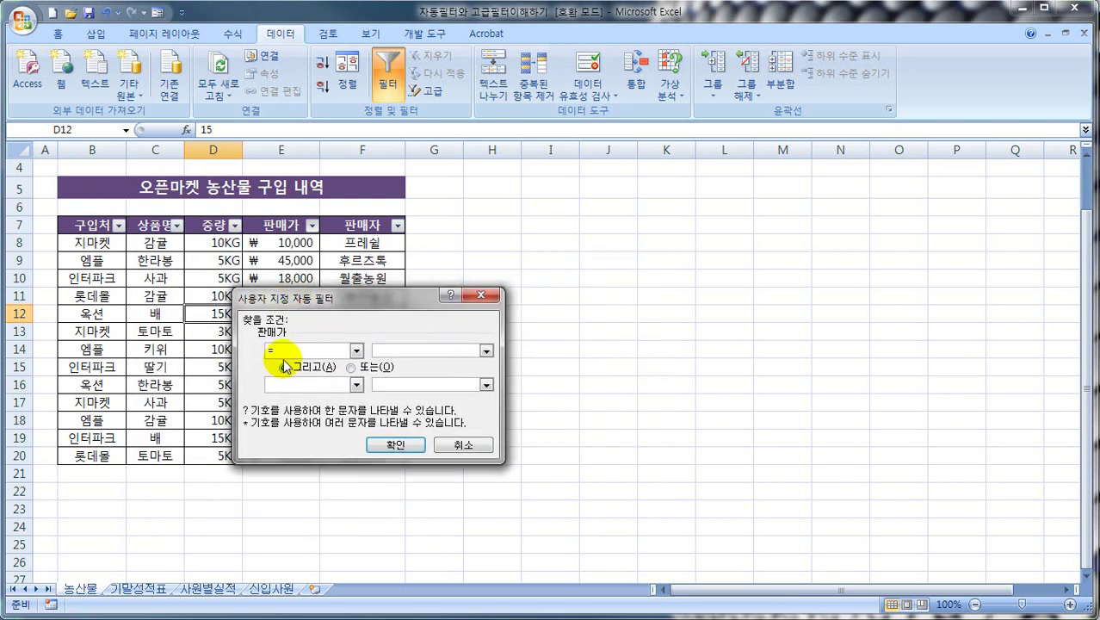
left_click(356, 350)
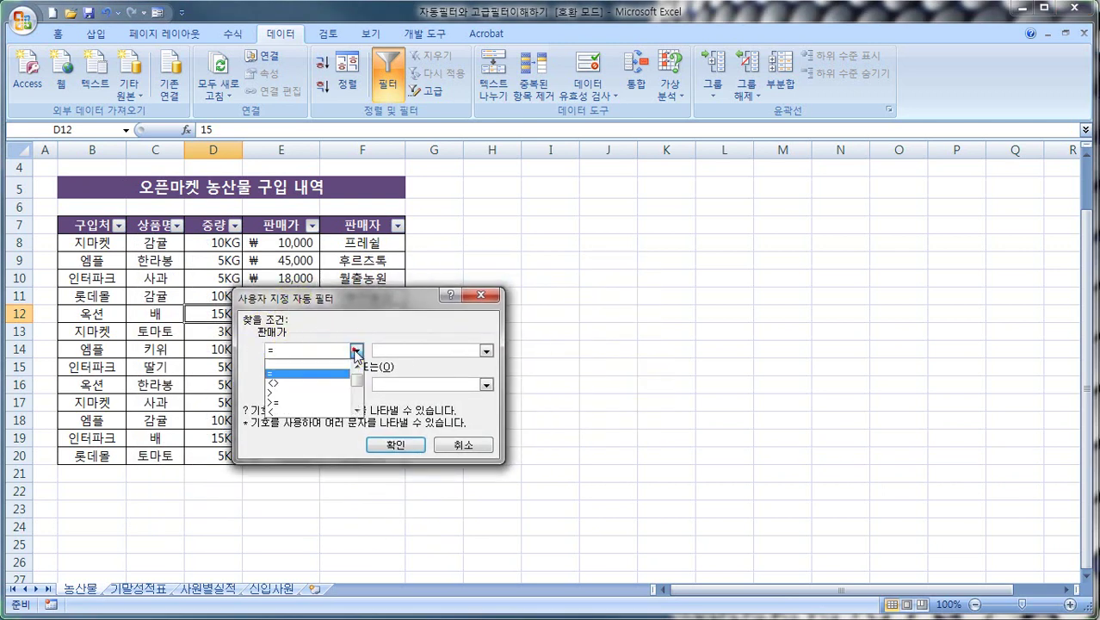
left_click(274, 402)
left_click(387, 352)
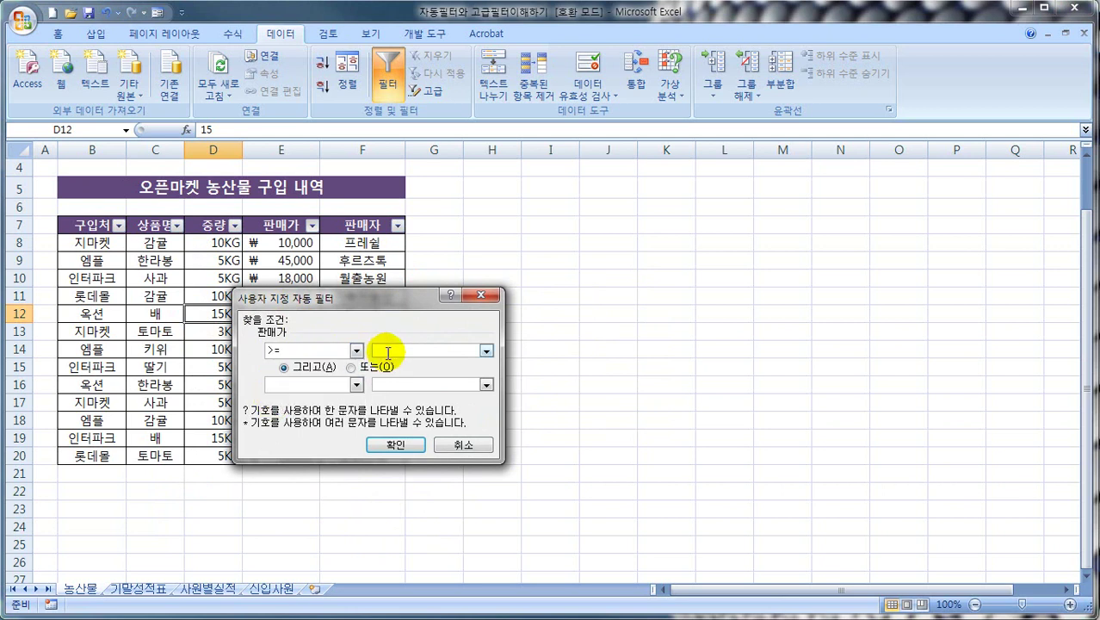
left_click_drag(353, 297, 316, 366)
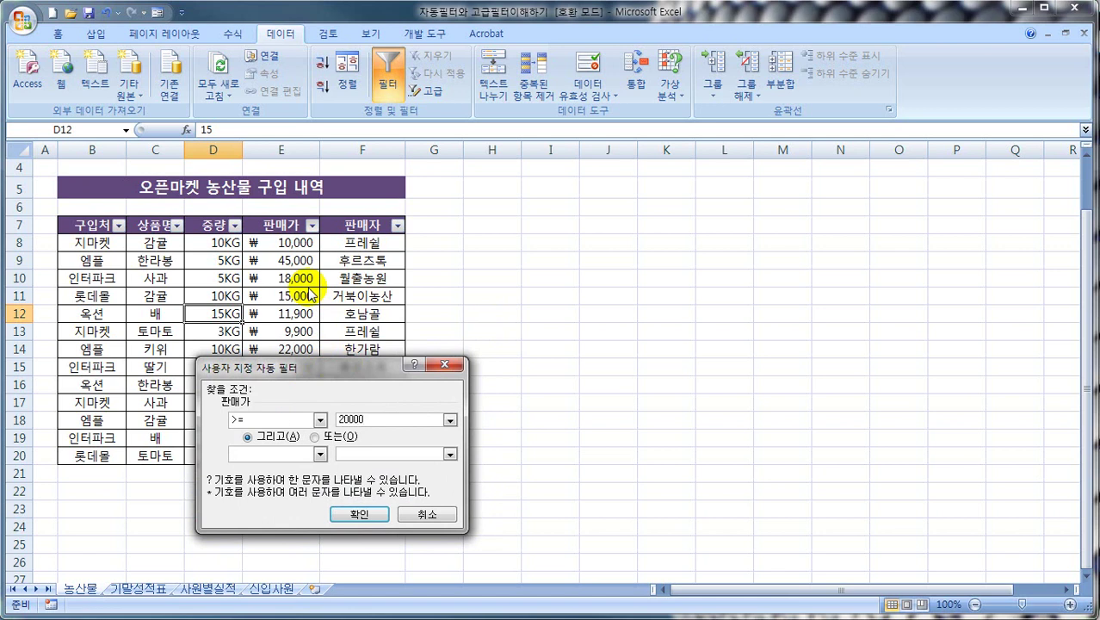
left_click(340, 515)
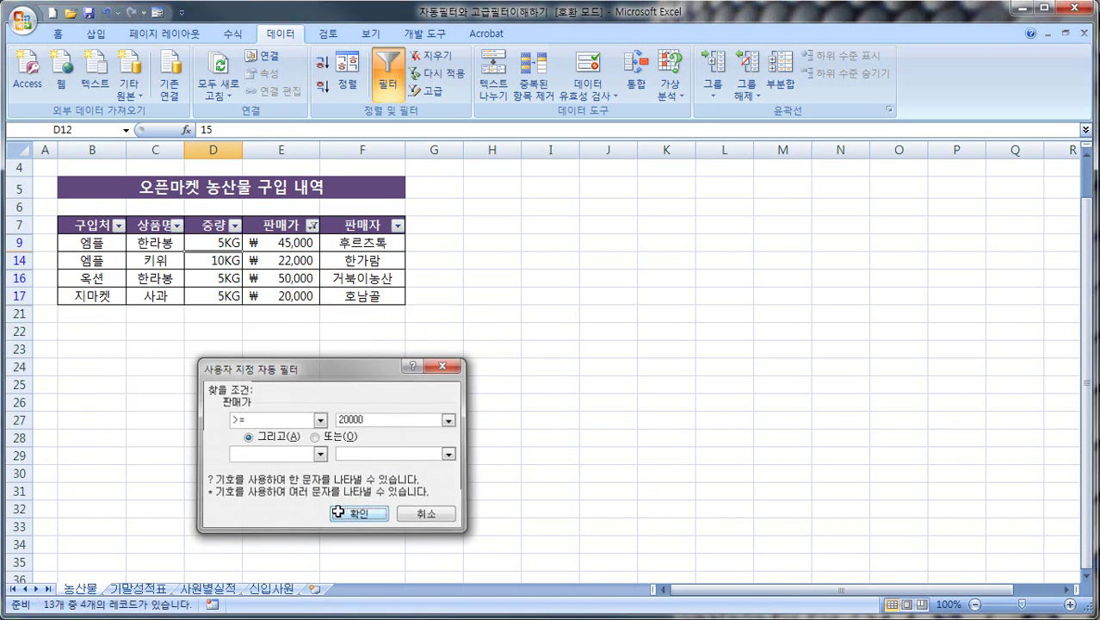
mouse_move(324, 309)
left_mouse_down()
mouse_move(294, 319)
mouse_move(308, 251)
mouse_move(314, 328)
mouse_move(297, 236)
mouse_move(314, 315)
mouse_move(328, 325)
left_mouse_up()
key("Escape")
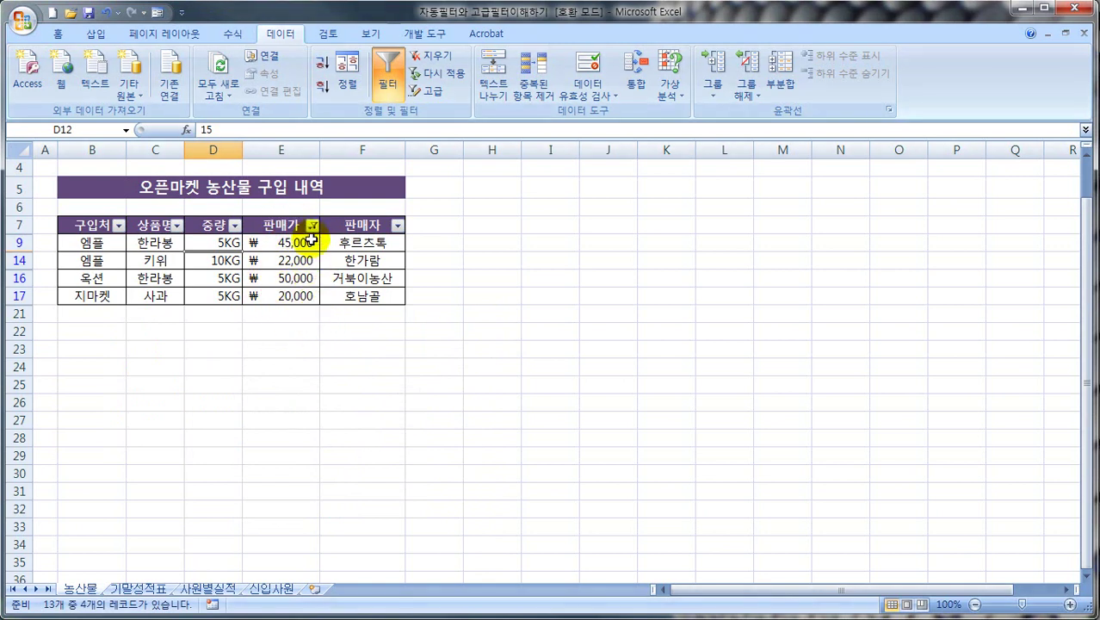
Filter the 판매가 column with the 상위 10 option to show only the top 3 items (상위, 3, 항목).
left_click(313, 224)
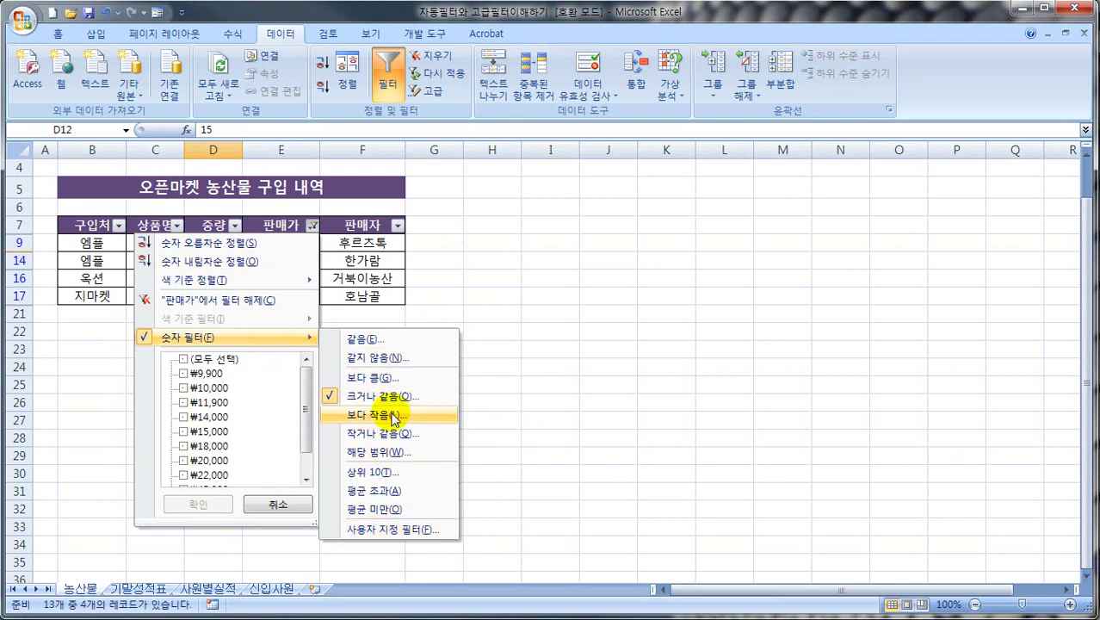
left_click(384, 473)
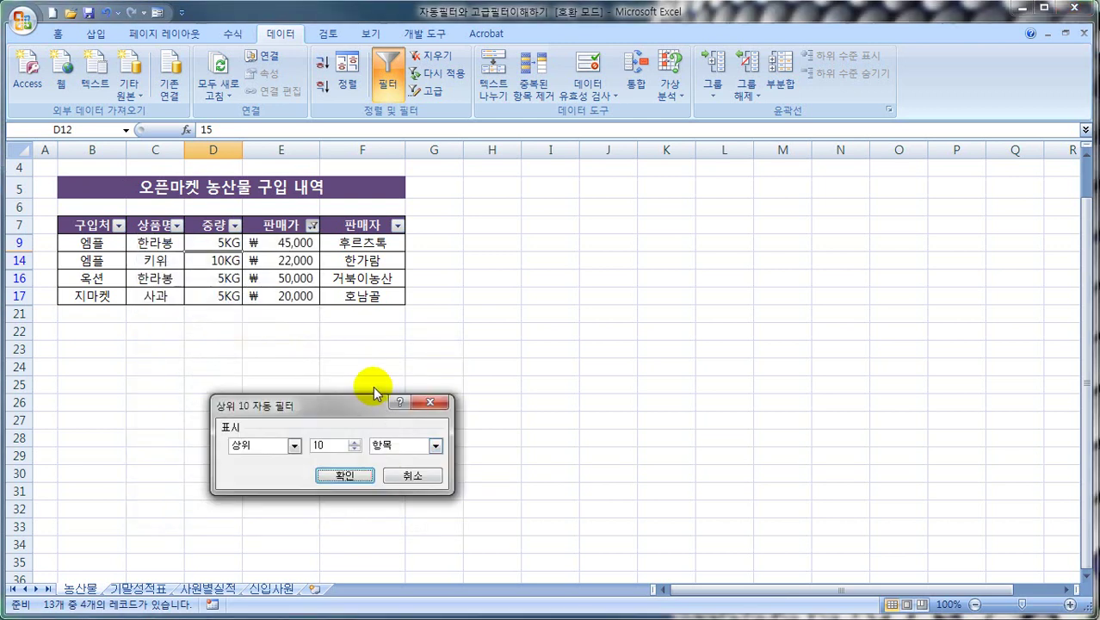
double_click(315, 445)
left_click(294, 448)
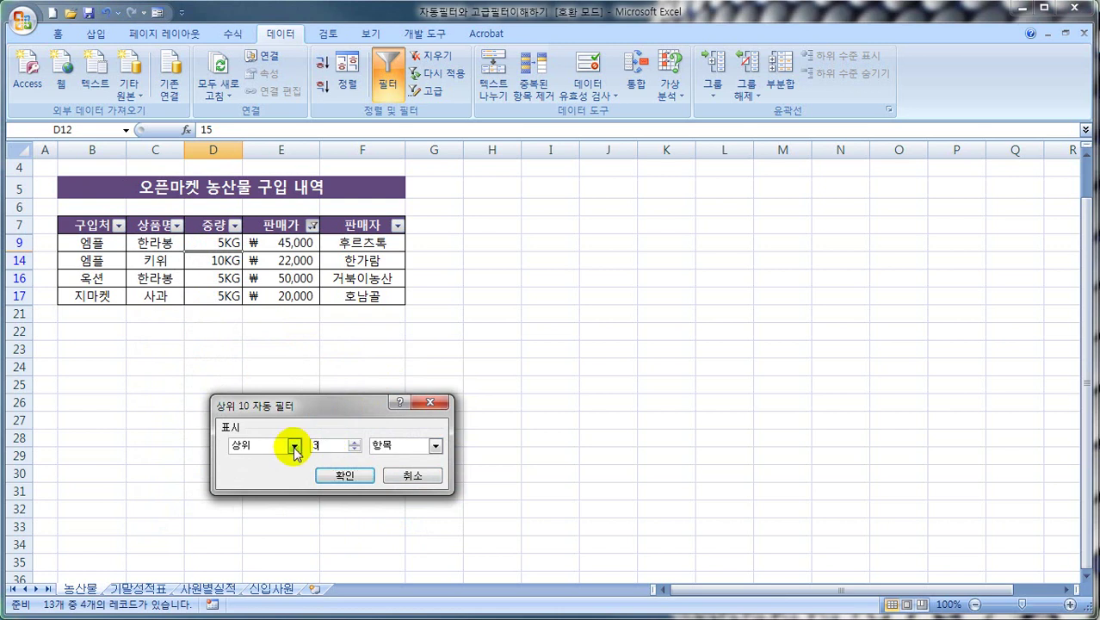
type("3")
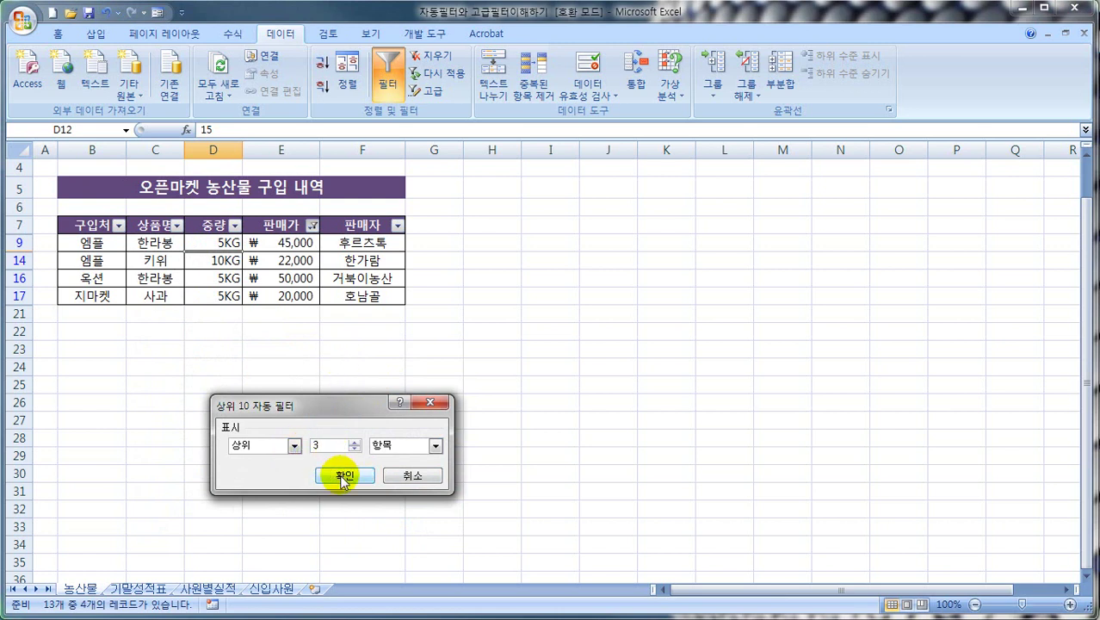
left_click(341, 476)
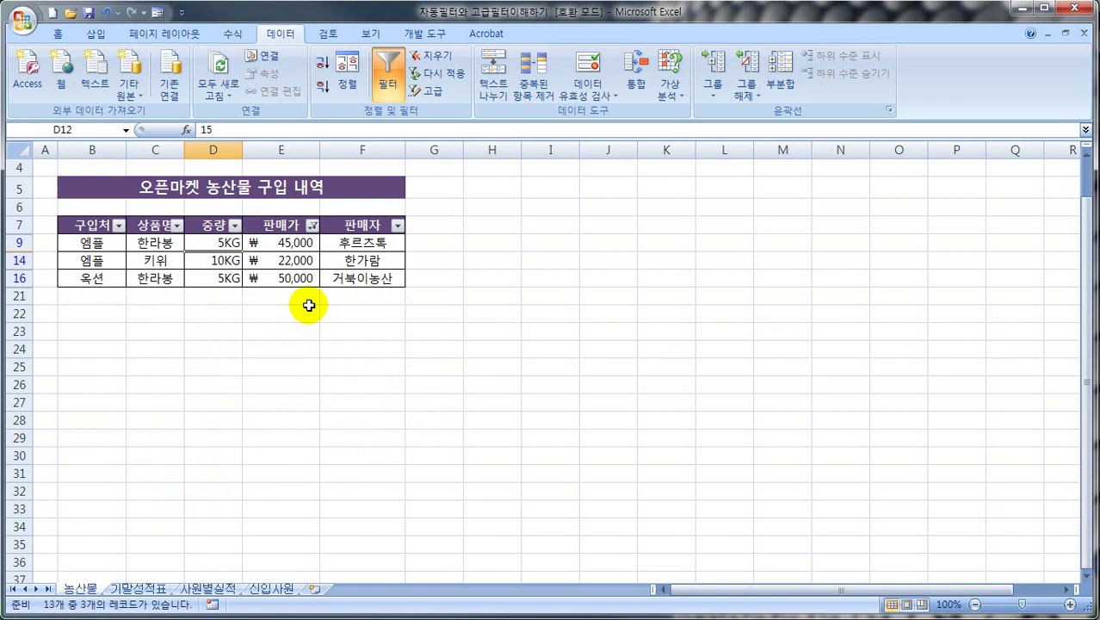
mouse_move(244, 251)
left_mouse_down()
mouse_move(313, 251)
mouse_move(311, 280)
mouse_move(290, 231)
mouse_move(248, 273)
mouse_move(258, 250)
left_mouse_up()
key("Escape")
Reapply the 상위 10 filter on the 판매가 column with the count set to 10 items.
left_click(312, 225)
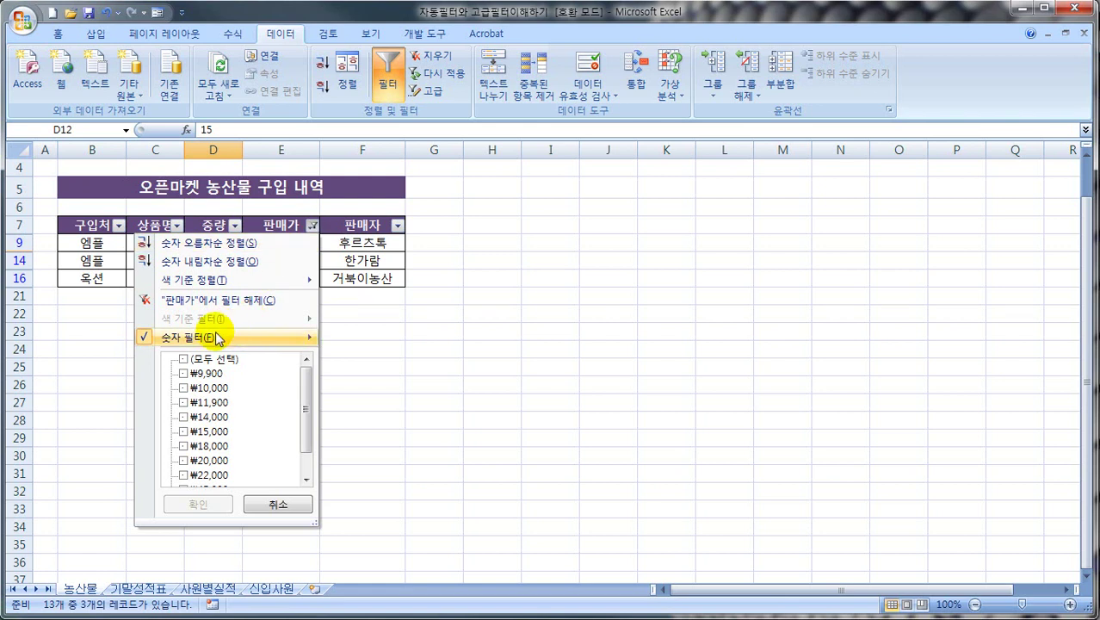
left_click(189, 336)
left_click(331, 476)
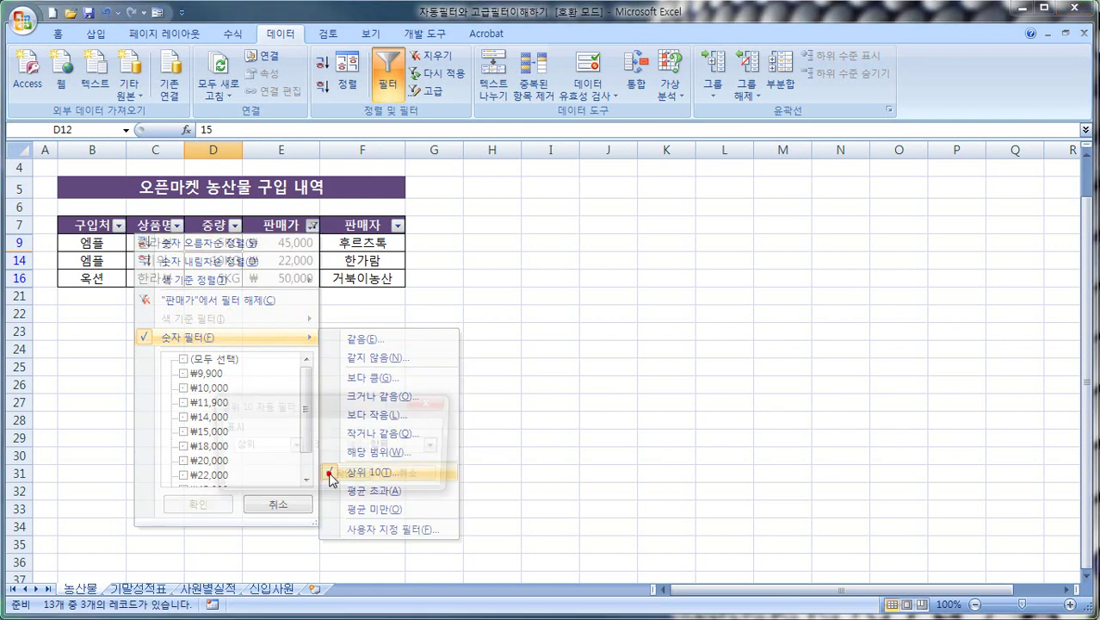
left_click(354, 442)
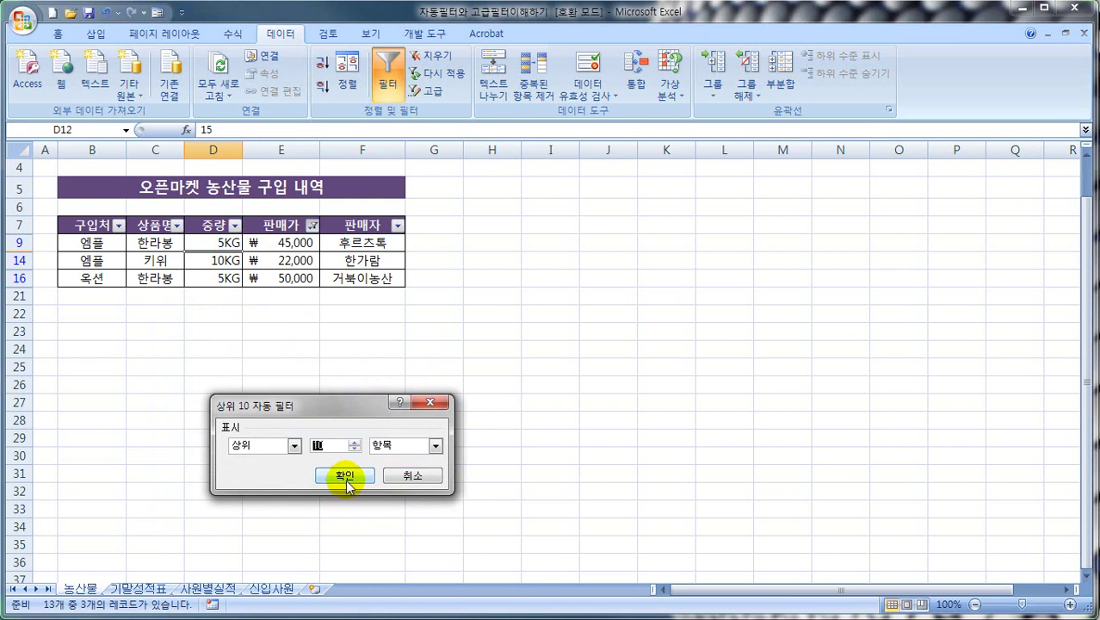
left_click(344, 475)
Clear the filter from the 판매가 column to show every record again.
left_click(294, 293)
left_click(312, 225)
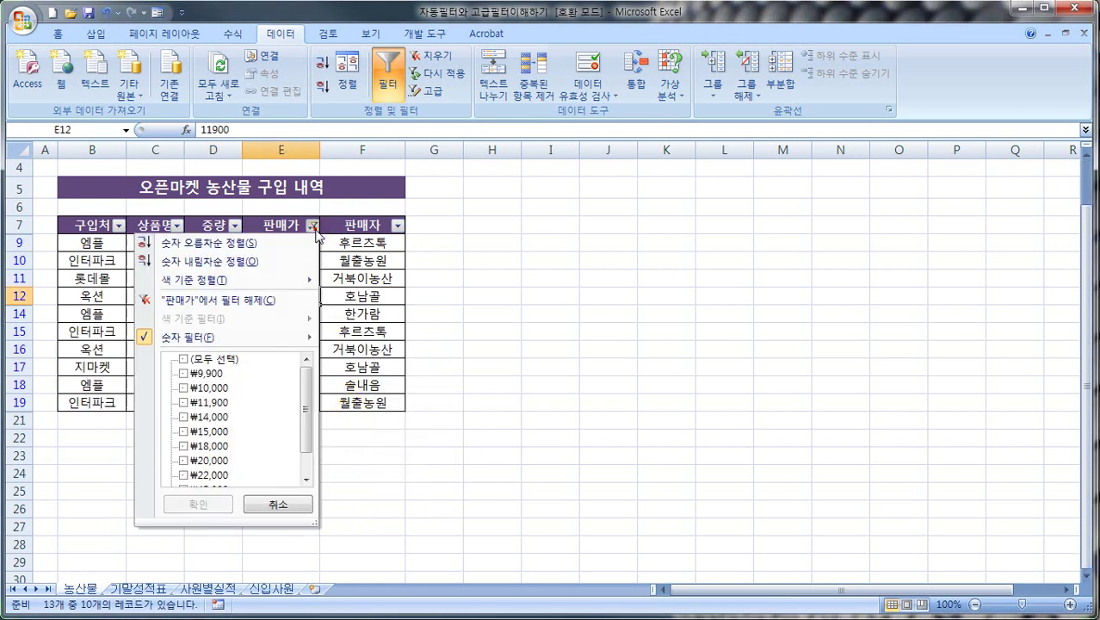
left_click(216, 303)
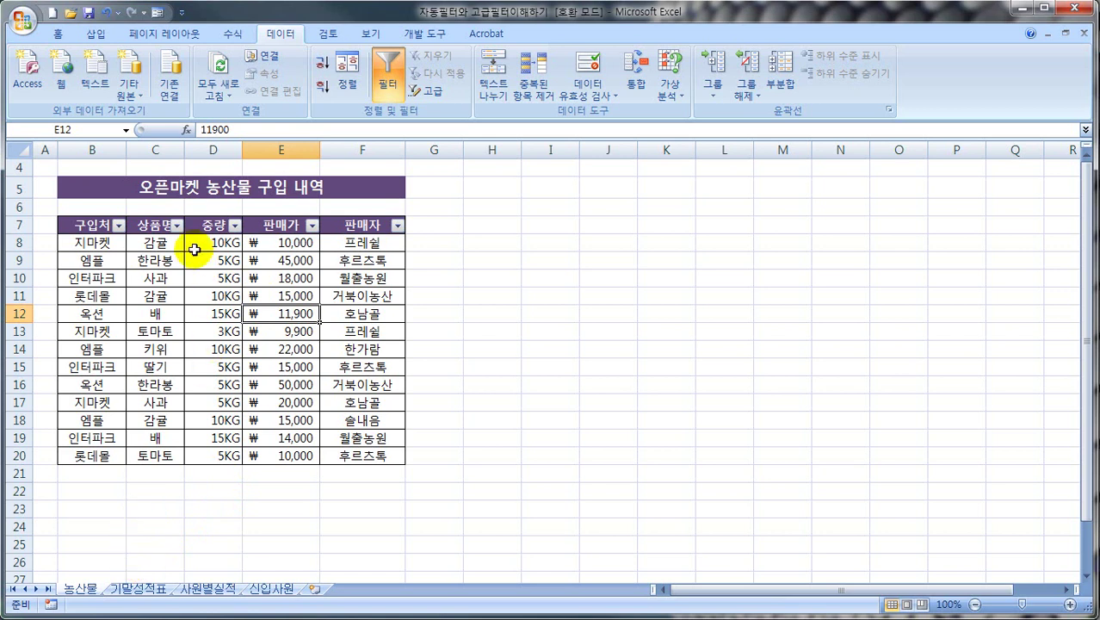
Filter the 상품명 column so that only the 감귤 records are shown.
left_click(178, 227)
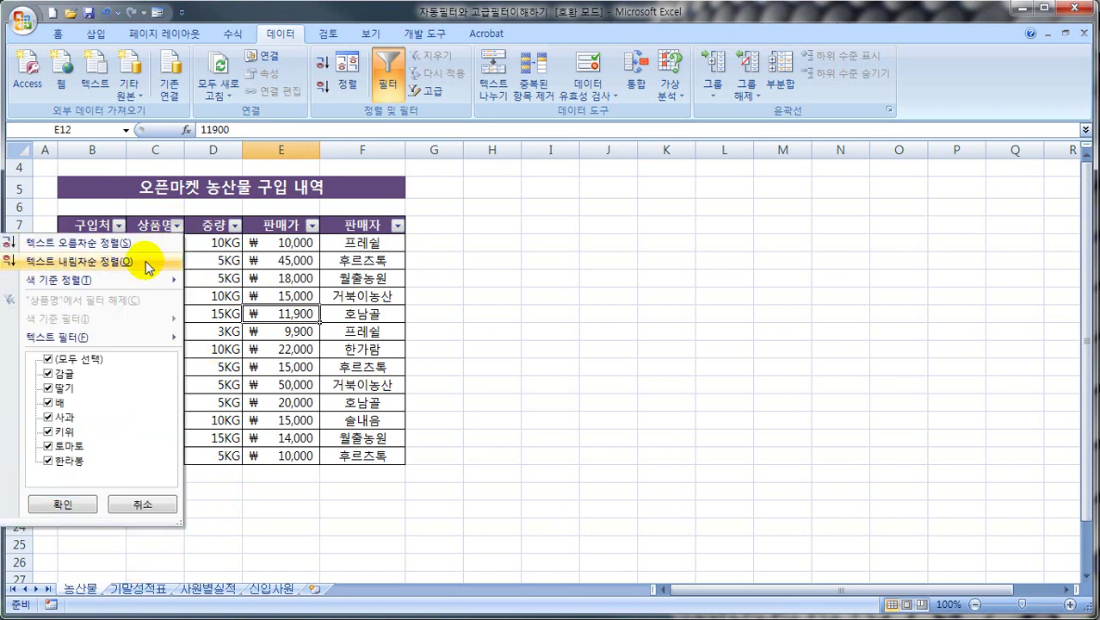
left_click(47, 359)
left_click(47, 374)
left_click(62, 504)
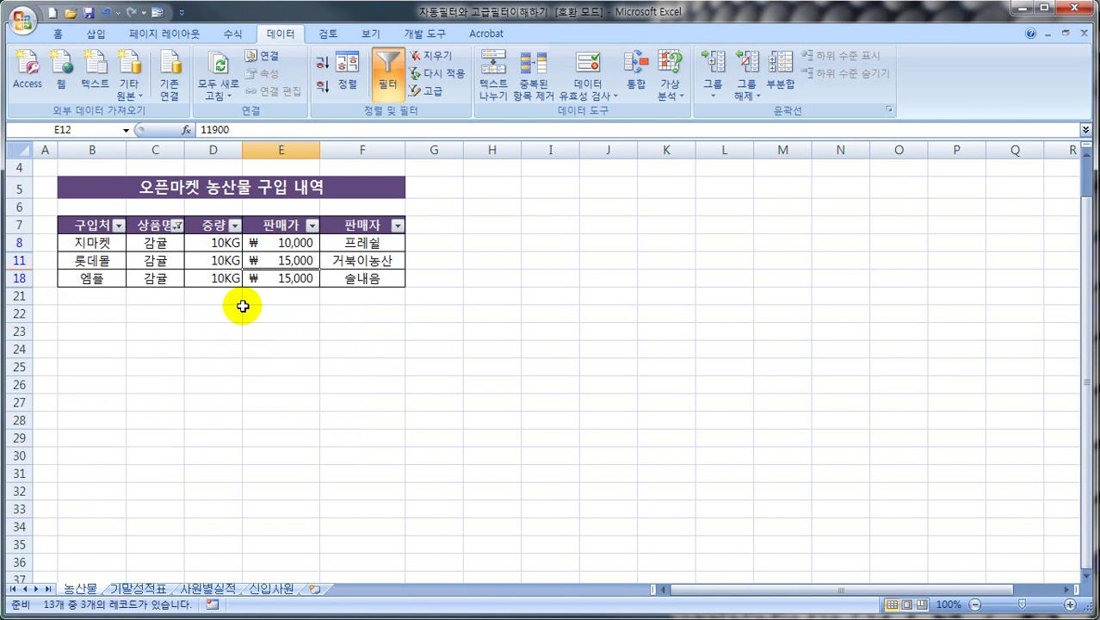
Clear the 감귤 filter from the 상품명 column to show every record again.
left_click(176, 225)
left_click(96, 300)
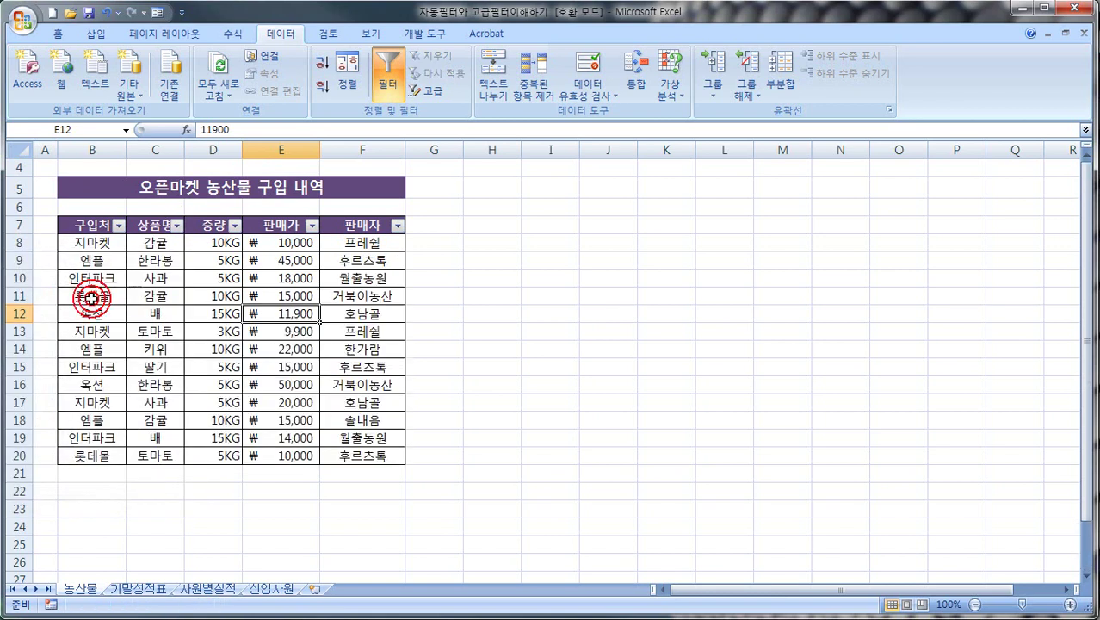
Switch to the 기말성적표 sheet and select cell C6 inside the grade table.
left_click(137, 589)
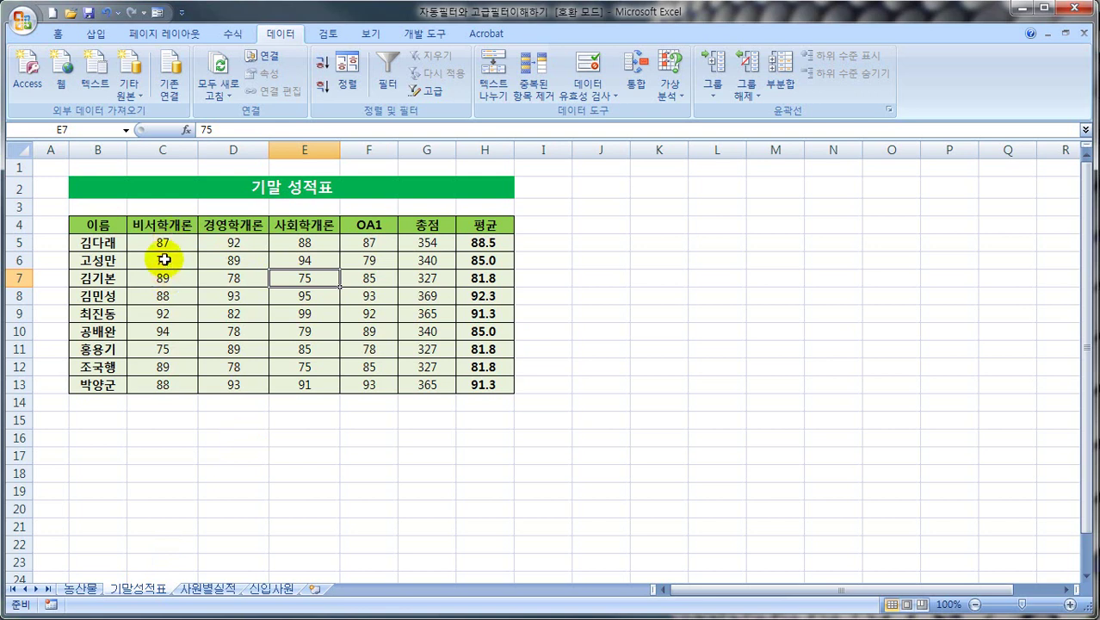
left_click(161, 258)
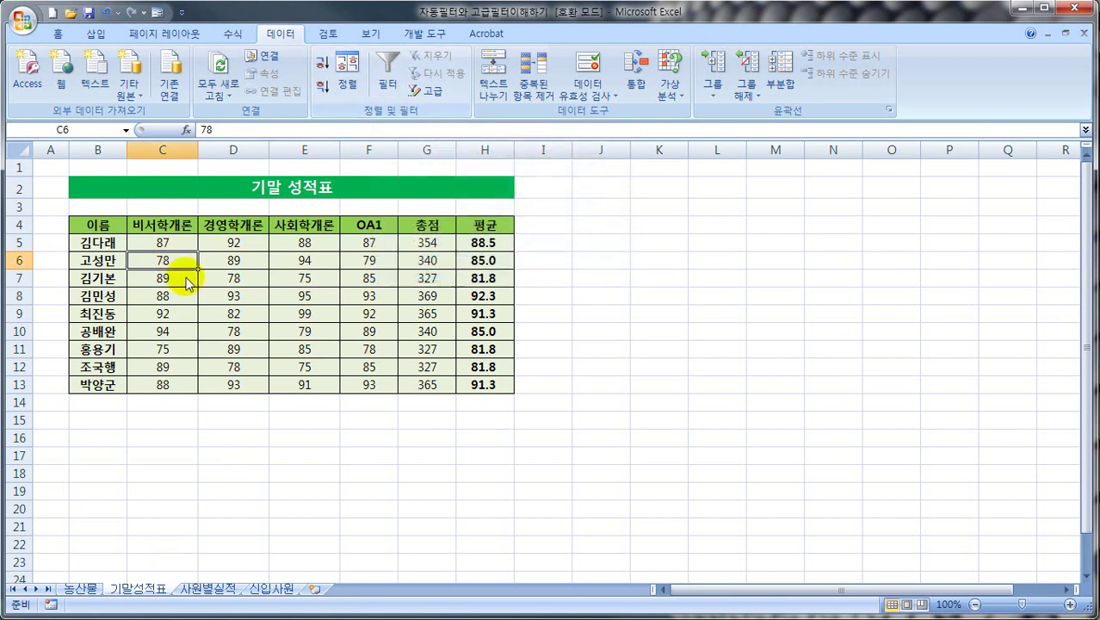
mouse_move(67, 218)
left_mouse_down()
mouse_move(506, 220)
mouse_move(515, 371)
mouse_move(295, 393)
mouse_move(110, 385)
mouse_move(98, 226)
left_mouse_up()
mouse_move(249, 256)
left_mouse_down()
mouse_move(218, 275)
mouse_move(250, 256)
left_mouse_up()
mouse_move(373, 299)
left_mouse_down()
mouse_move(364, 313)
mouse_move(371, 299)
left_mouse_up()
left_click_drag(295, 318, 293, 324)
key("Escape")
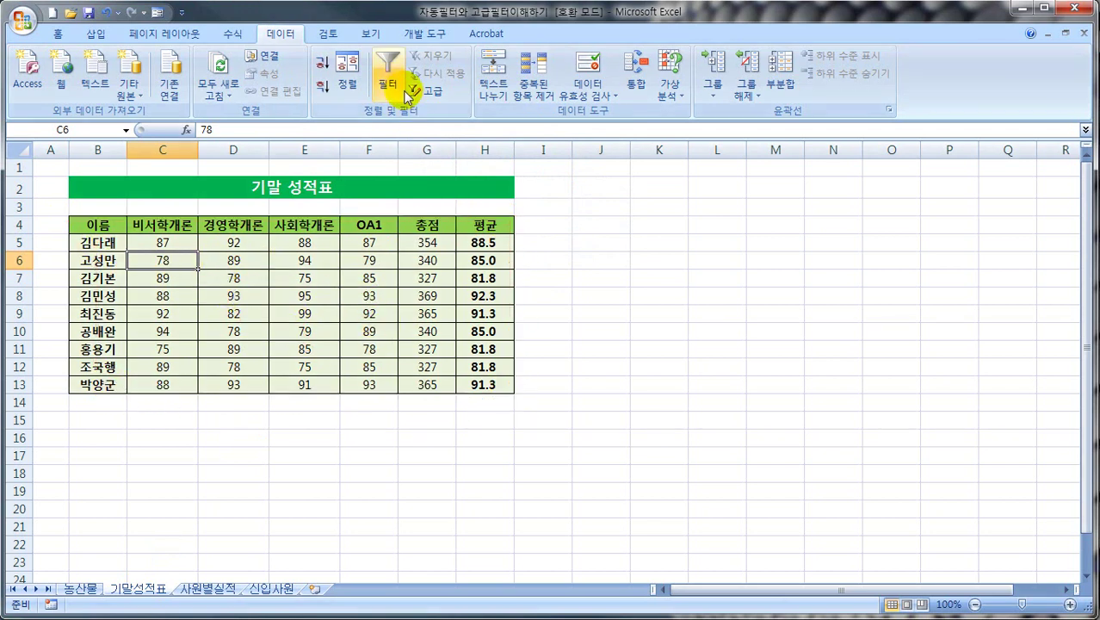
mouse_move(293, 50)
left_mouse_down()
mouse_move(288, 21)
mouse_move(302, 43)
left_mouse_up()
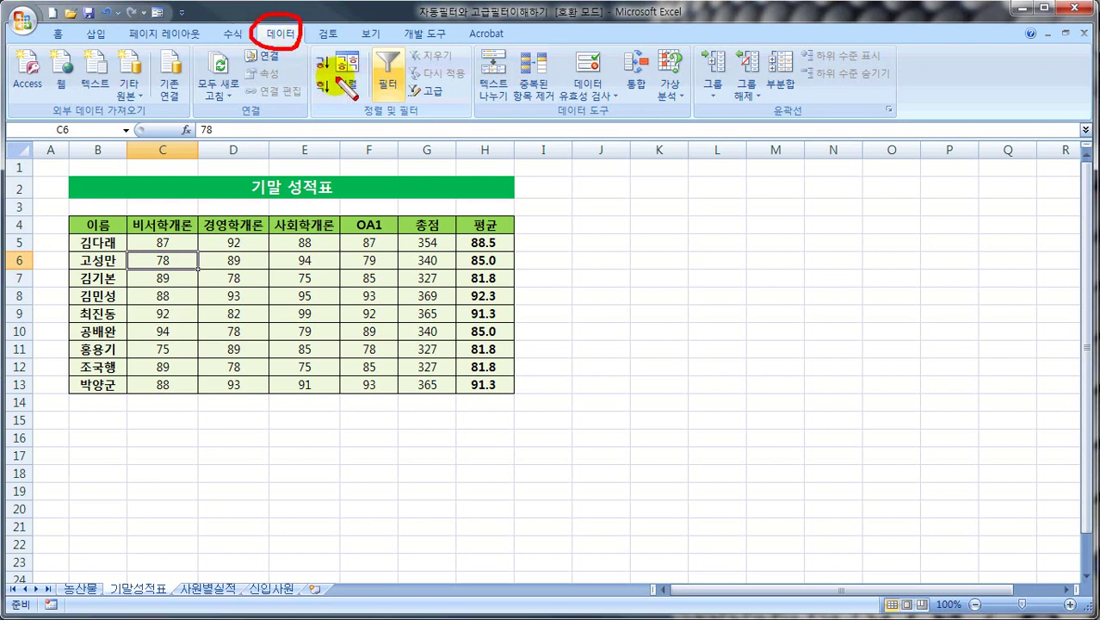
Turn on AutoFilter for the 기말 성적표 grade table.
left_click_drag(386, 90, 398, 98)
key("Escape")
left_click(386, 77)
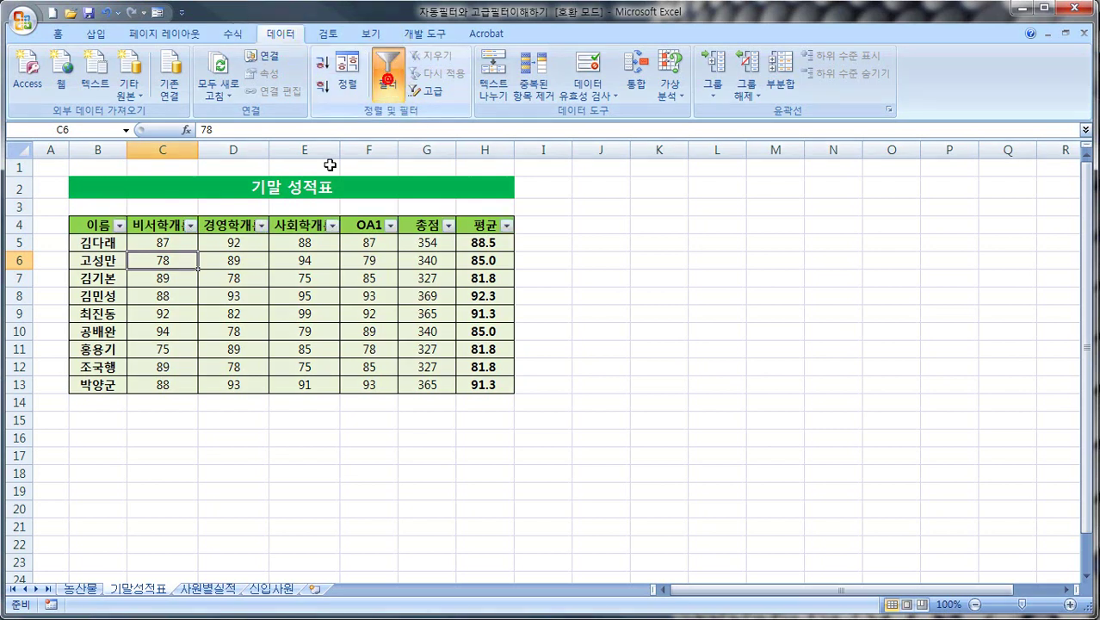
Filter the 비서학개론 column with a between condition from 70 up to a limit that excludes the scores 92 and 94.
mouse_move(197, 241)
left_mouse_down()
mouse_move(191, 230)
mouse_move(195, 244)
left_mouse_up()
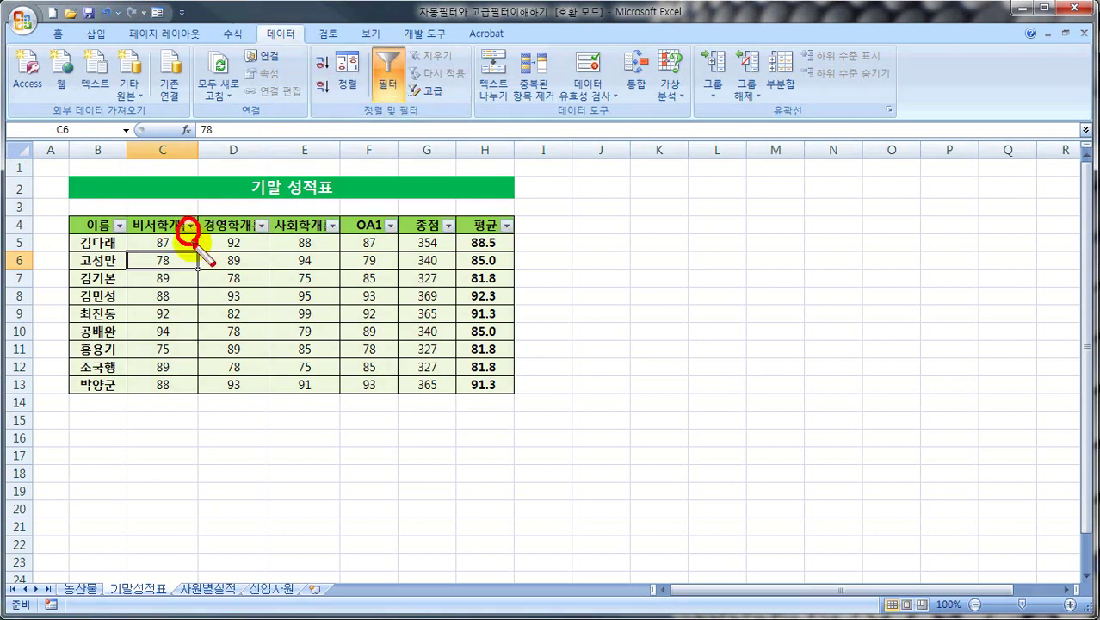
key("Escape")
left_click(190, 224)
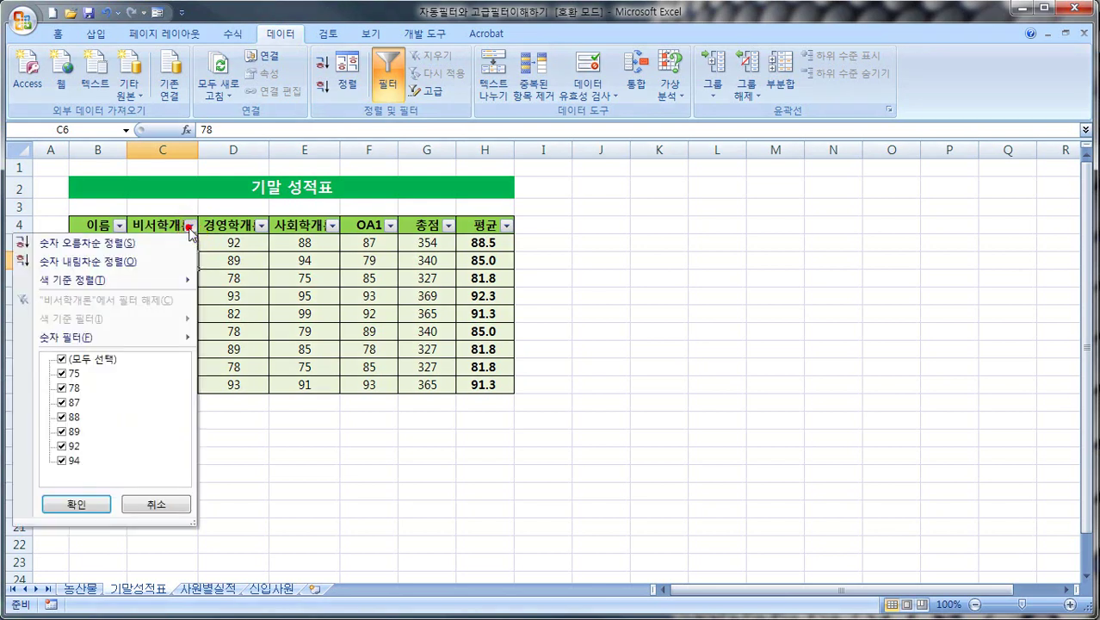
mouse_move(153, 344)
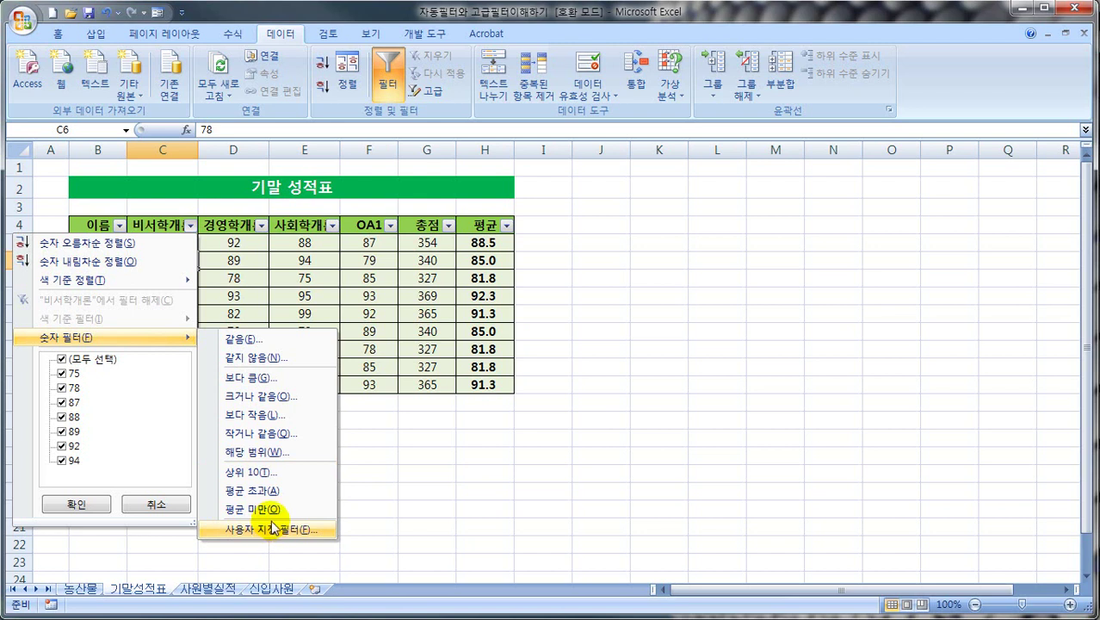
left_click(261, 455)
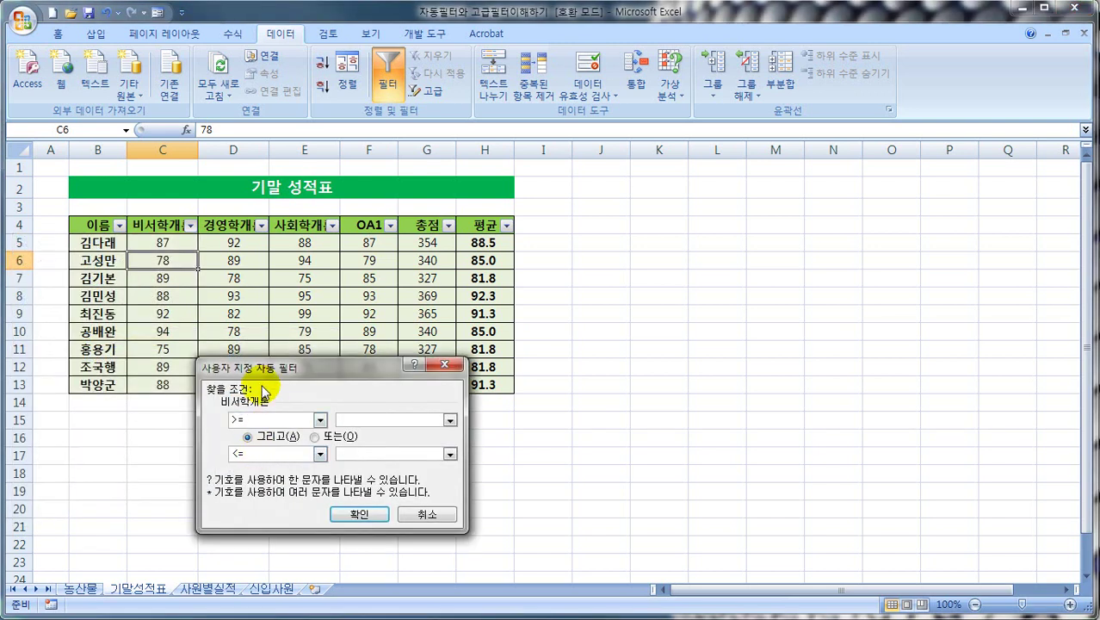
left_click_drag(268, 382, 368, 295)
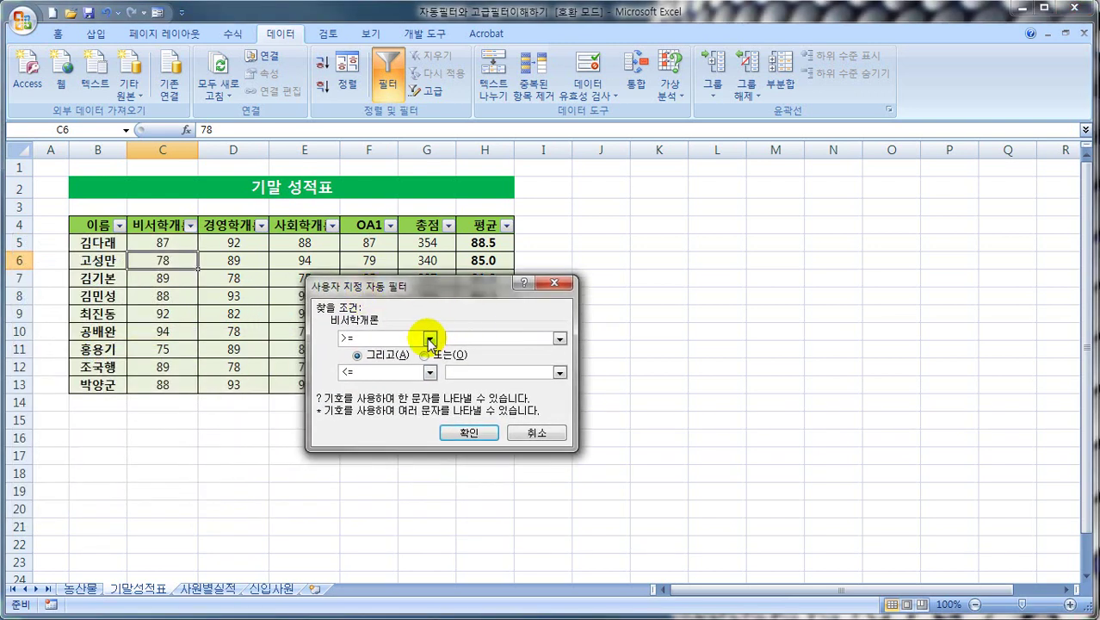
left_click(457, 338)
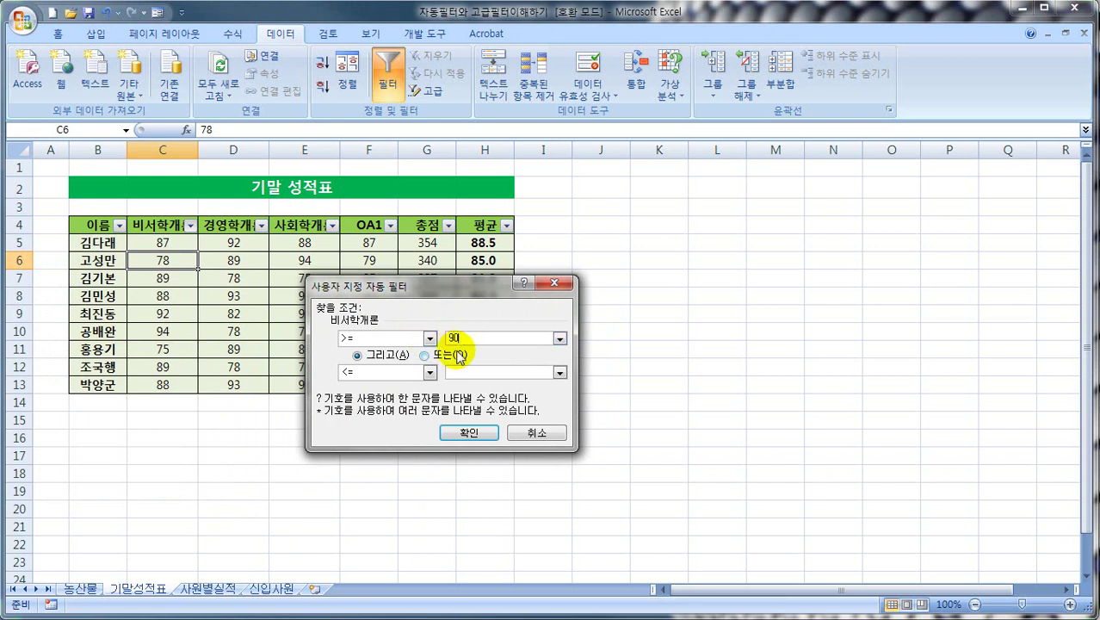
left_click(459, 371)
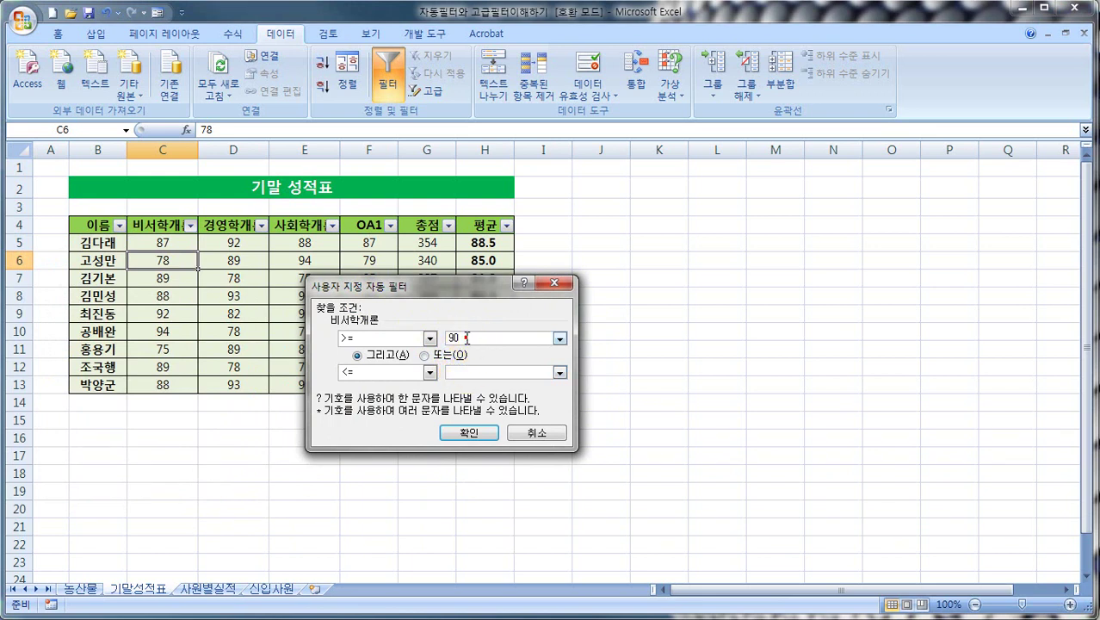
double_click(463, 338)
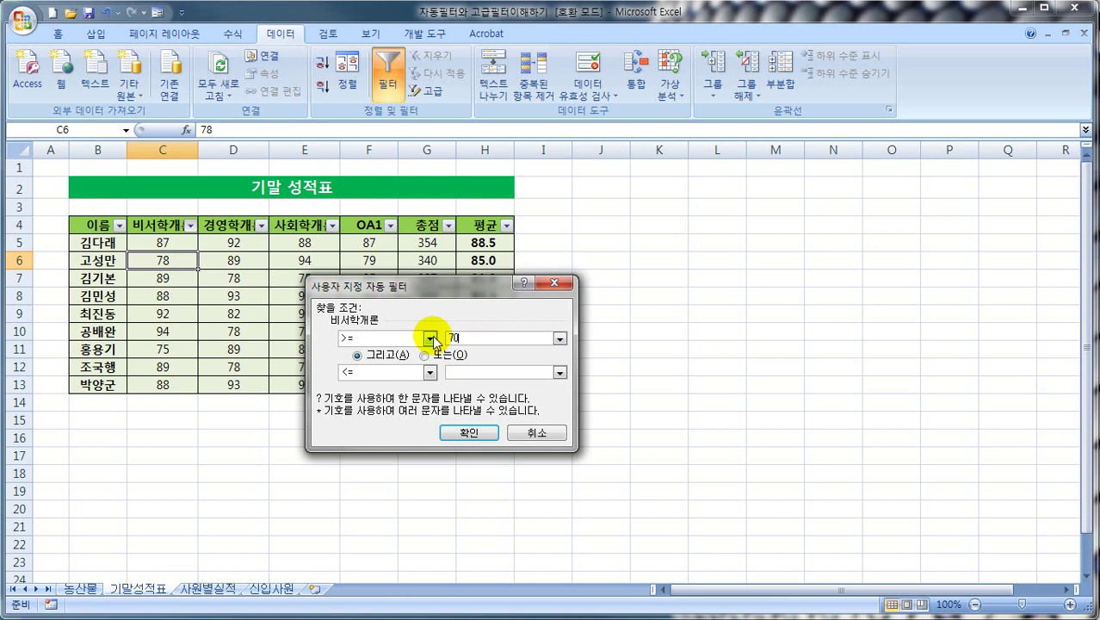
type("70")
left_click(462, 372)
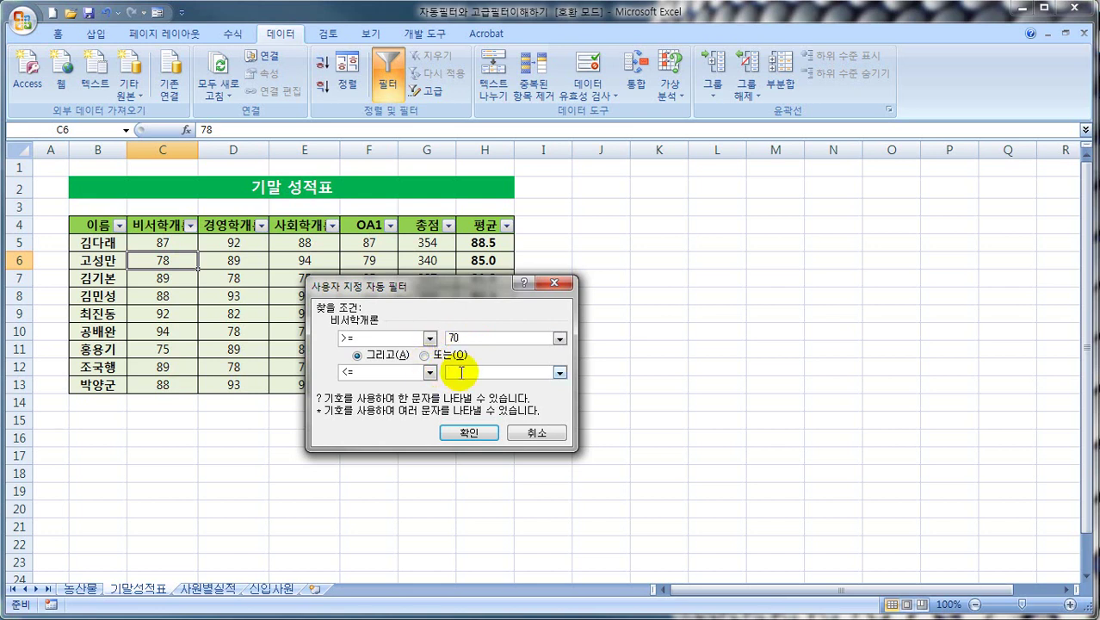
left_click(465, 437)
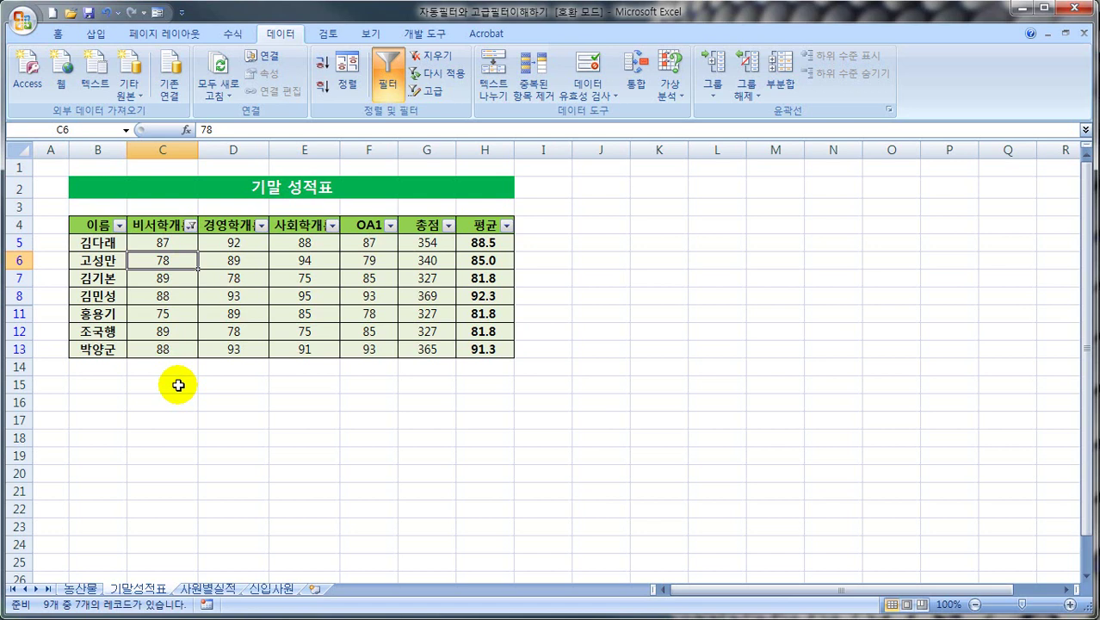
Clear the filter from the 비서학개론 column to show every record again.
left_click(190, 224)
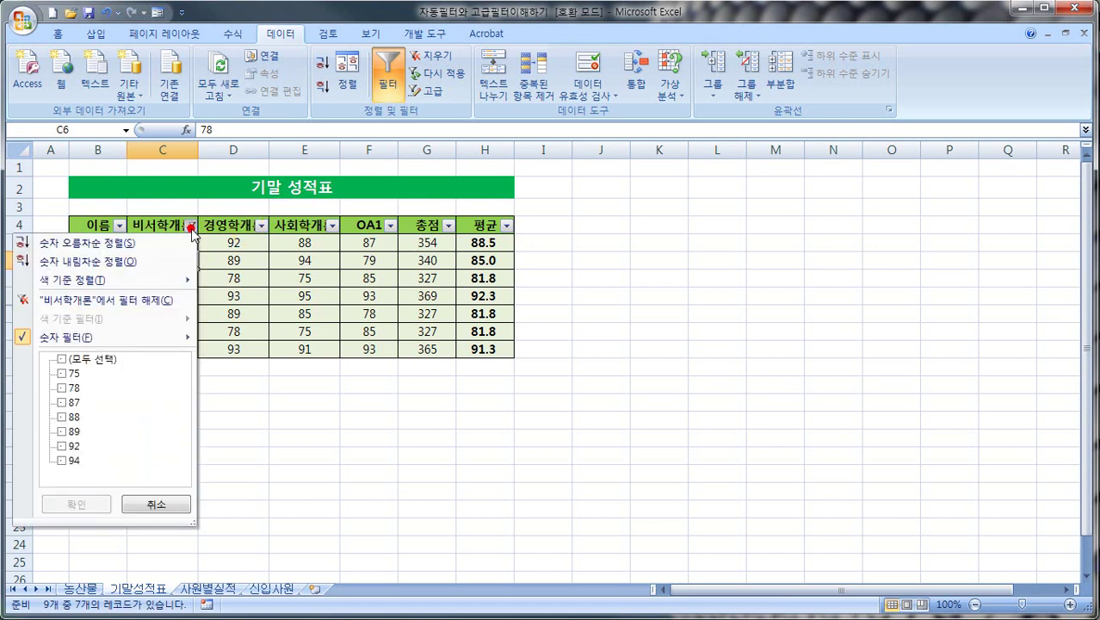
left_click(132, 307)
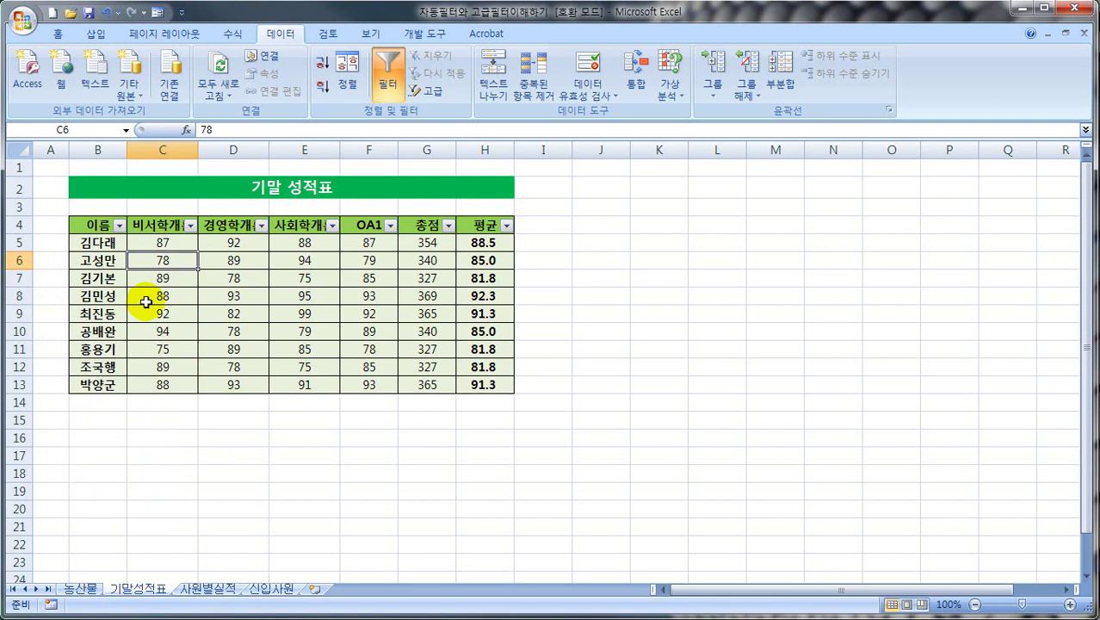
left_click(428, 243)
left_click(233, 313)
left_click(362, 330)
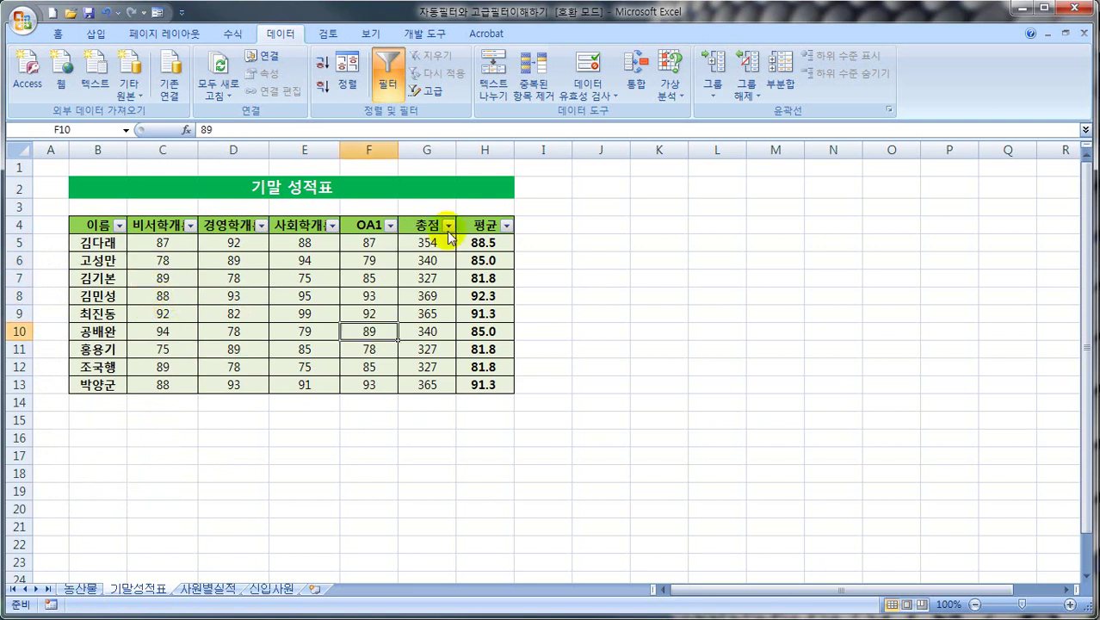
Apply a Top 10 filter to the 총점 column so that only the four highest totals are shown.
left_click(428, 260)
left_click(427, 313)
left_click(448, 224)
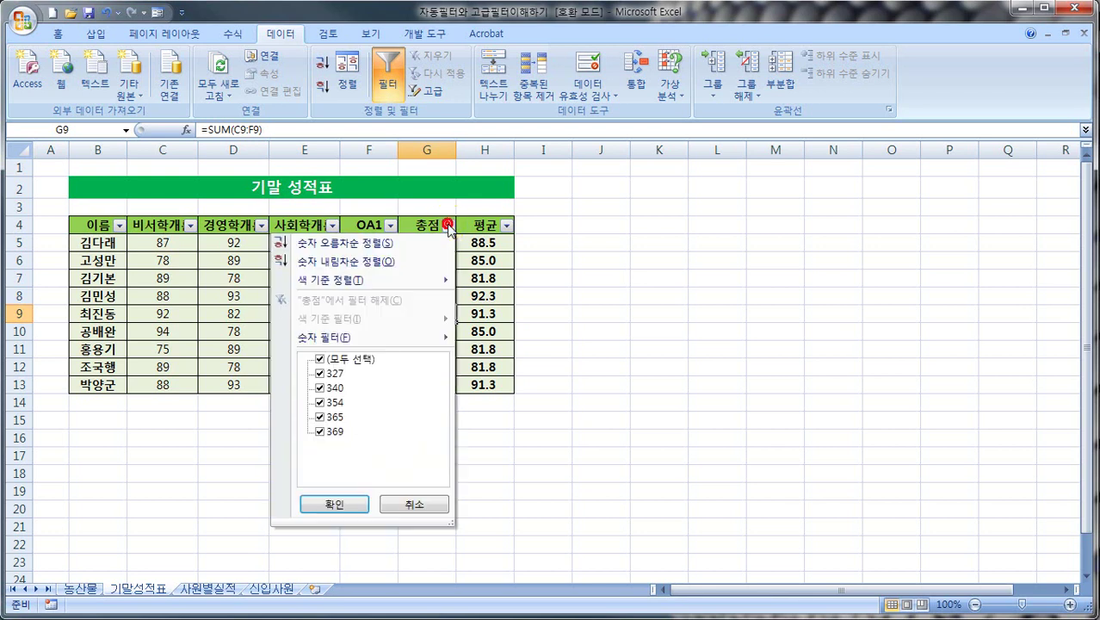
mouse_move(361, 336)
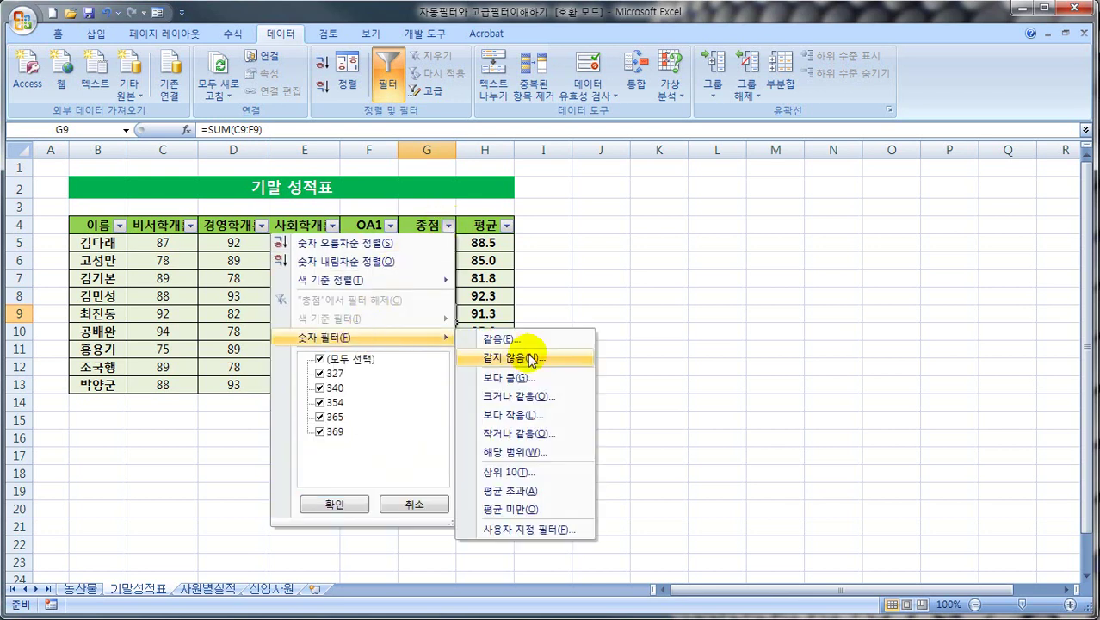
left_click(503, 473)
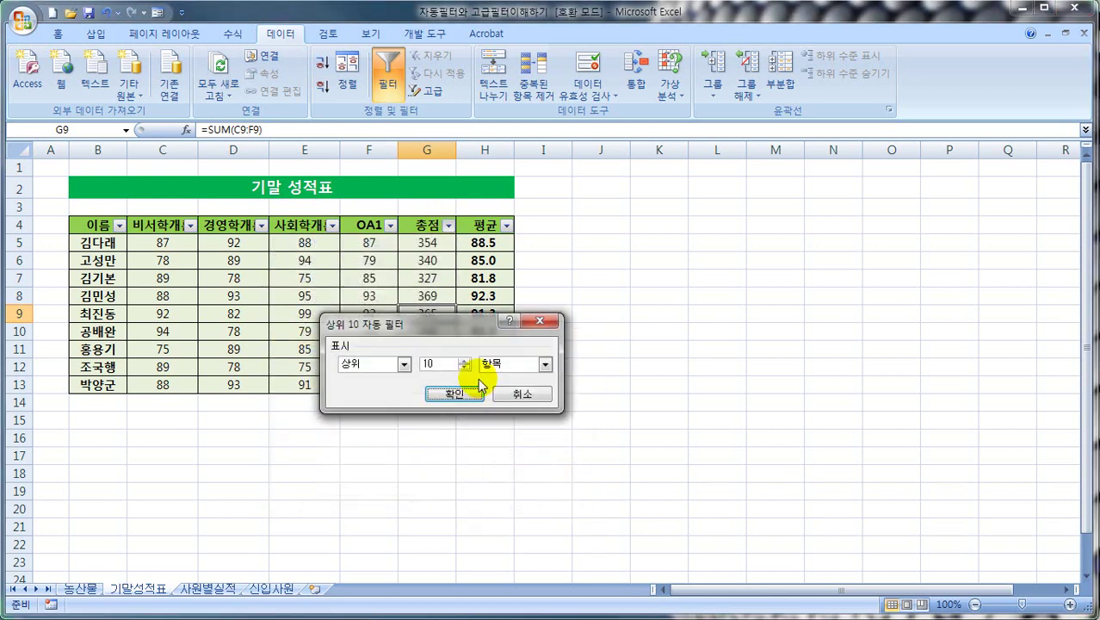
double_click(437, 363)
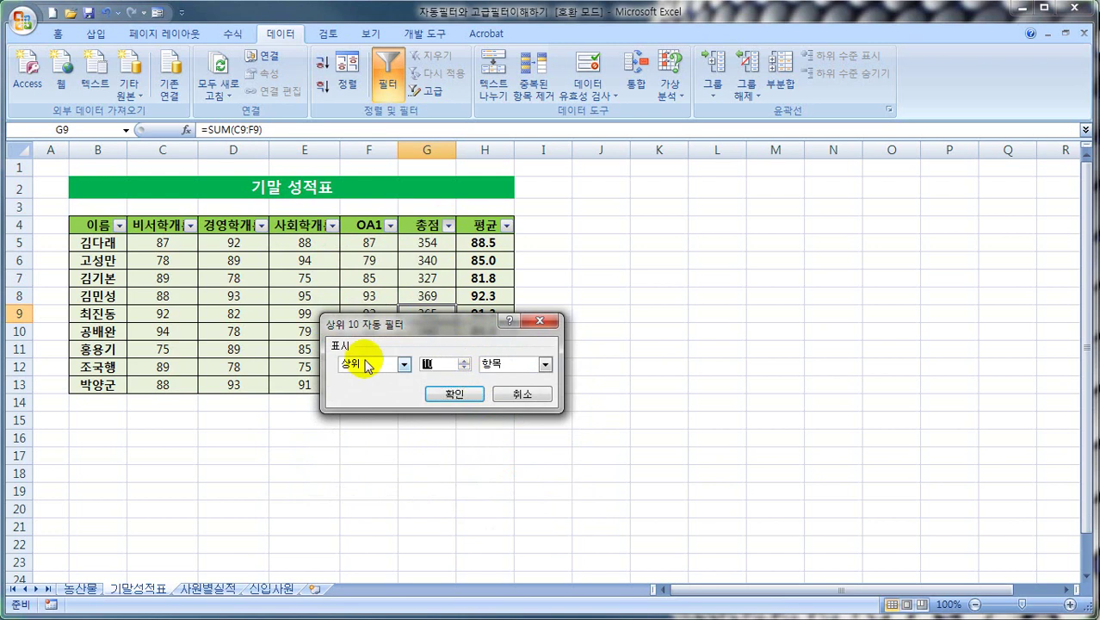
left_click(446, 394)
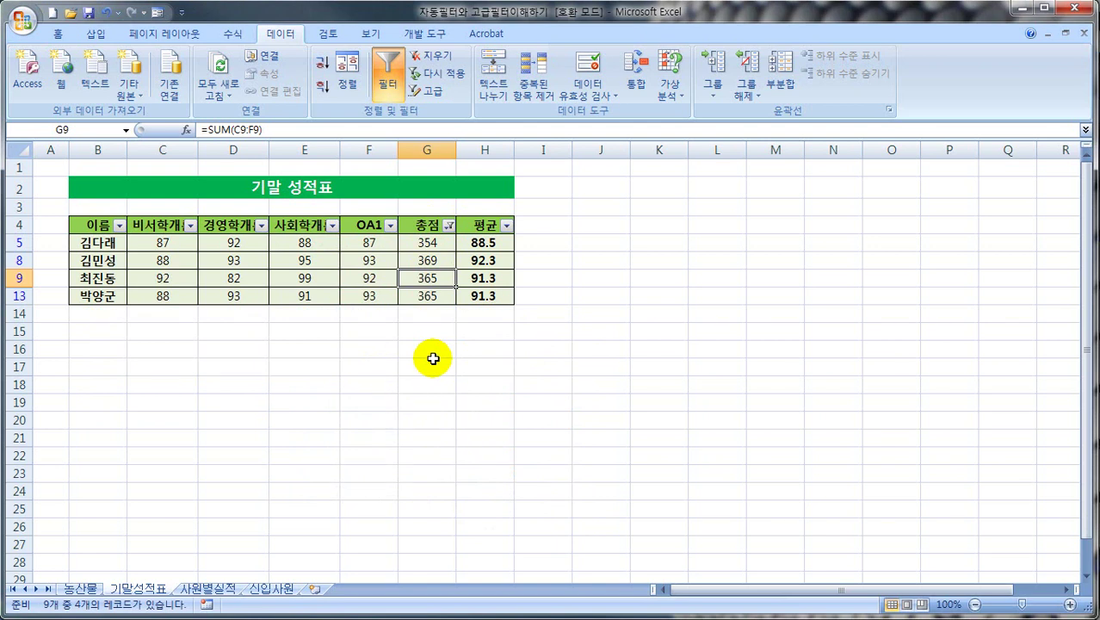
Clear the filter from the 총점 column to show every record again.
left_click(448, 224)
left_click(393, 298)
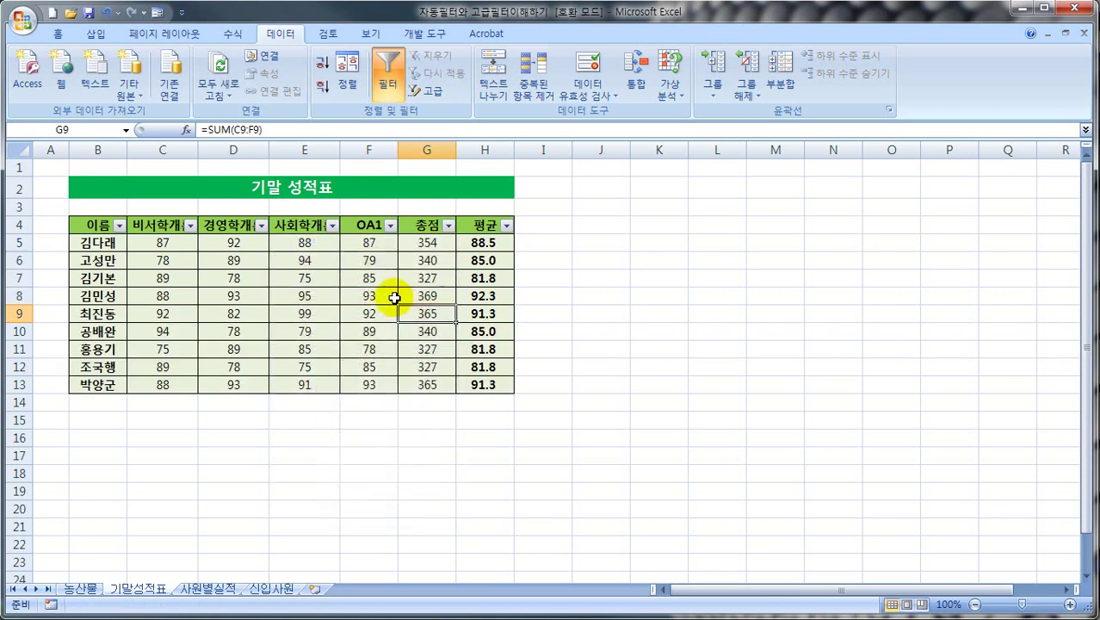
left_click(366, 370)
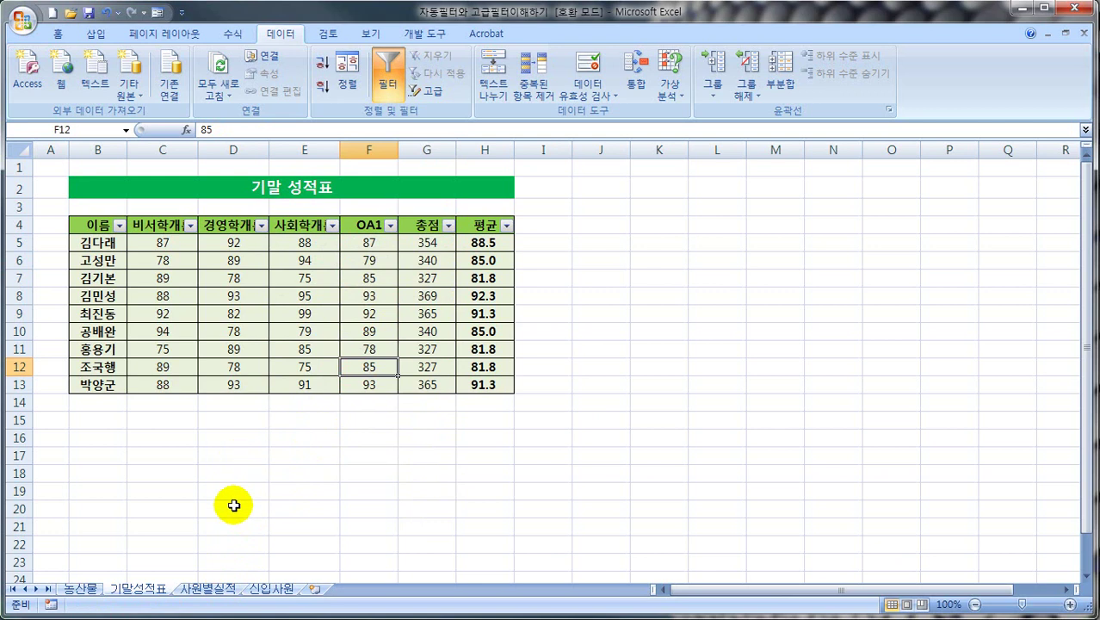
Switch to the 사원별실적 sheet and delete row 3 with the extra copy of the table headings.
left_click(215, 590)
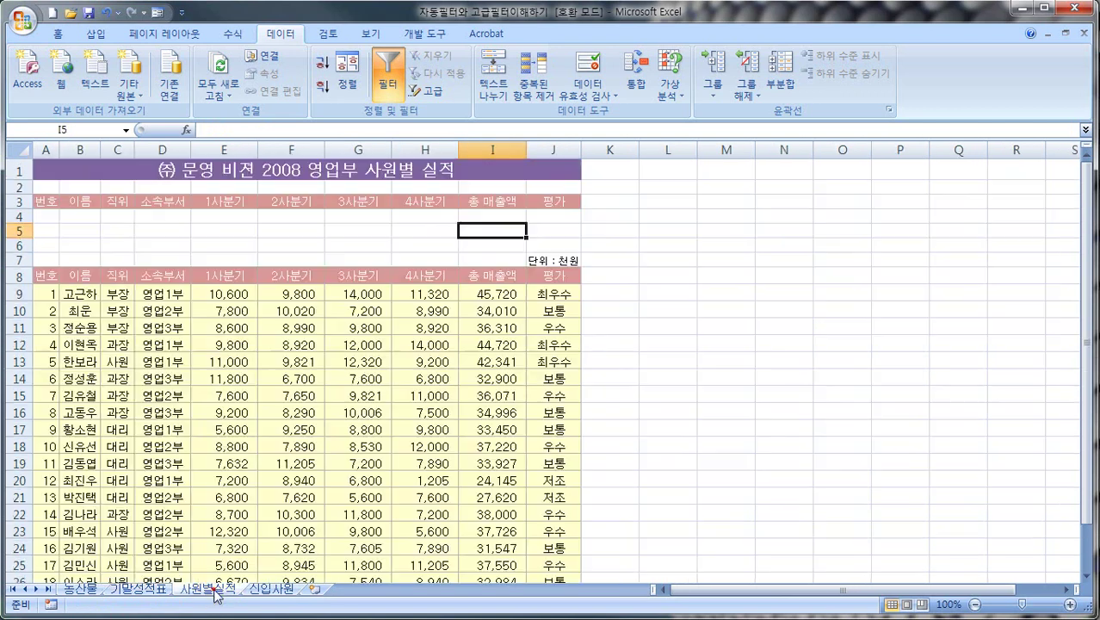
left_click(230, 293)
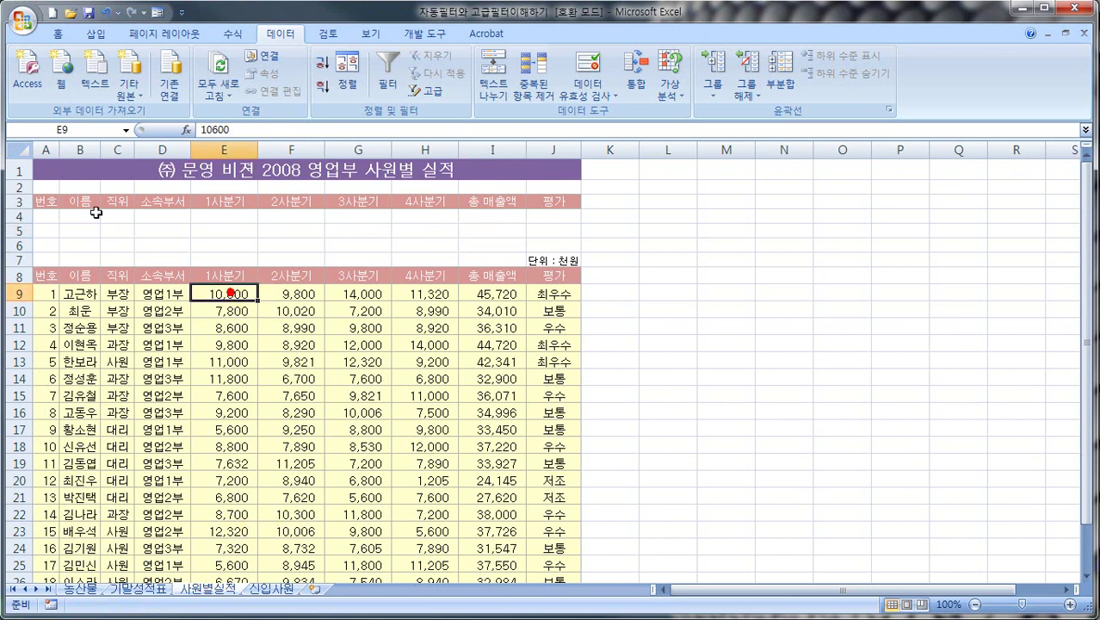
left_click(19, 201)
right_click(39, 204)
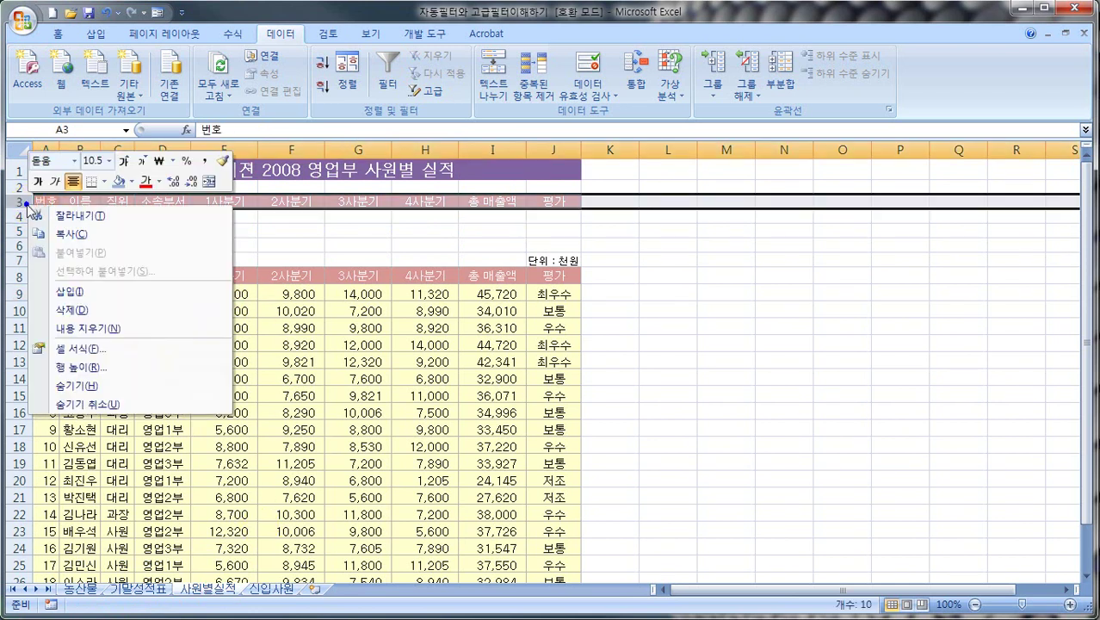
left_click(79, 309)
left_click(91, 218)
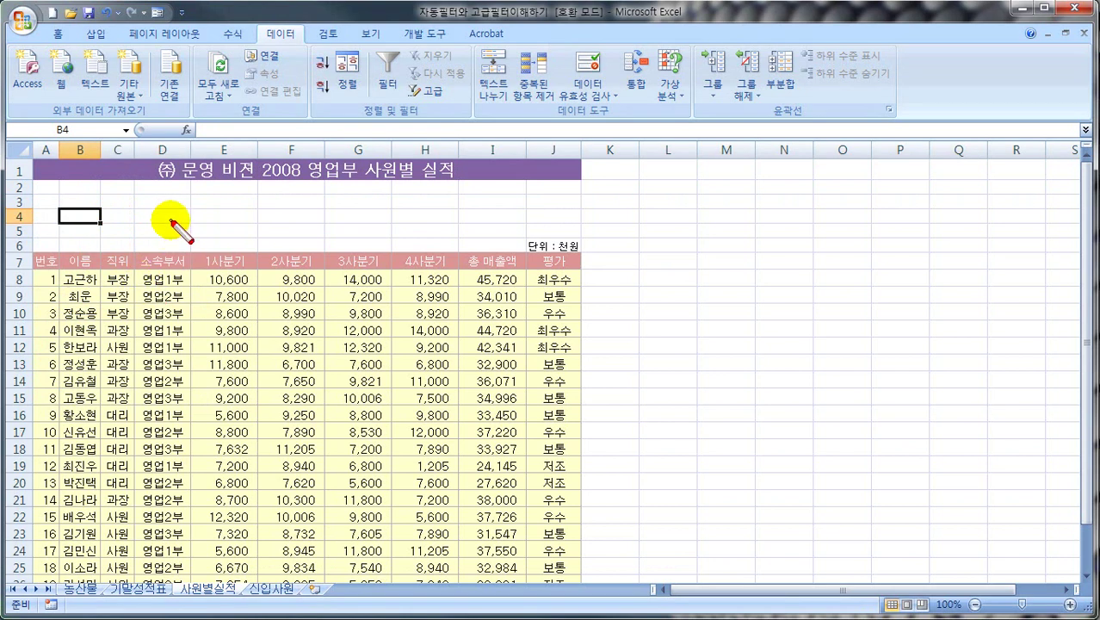
Insert a blank row at row 4, above the employee sales table.
mouse_move(34, 269)
left_mouse_down()
mouse_move(576, 269)
mouse_move(577, 248)
mouse_move(578, 263)
mouse_move(573, 250)
mouse_move(155, 251)
mouse_move(36, 263)
mouse_move(60, 272)
mouse_move(79, 249)
mouse_move(138, 268)
mouse_move(515, 259)
left_mouse_up()
key("Escape")
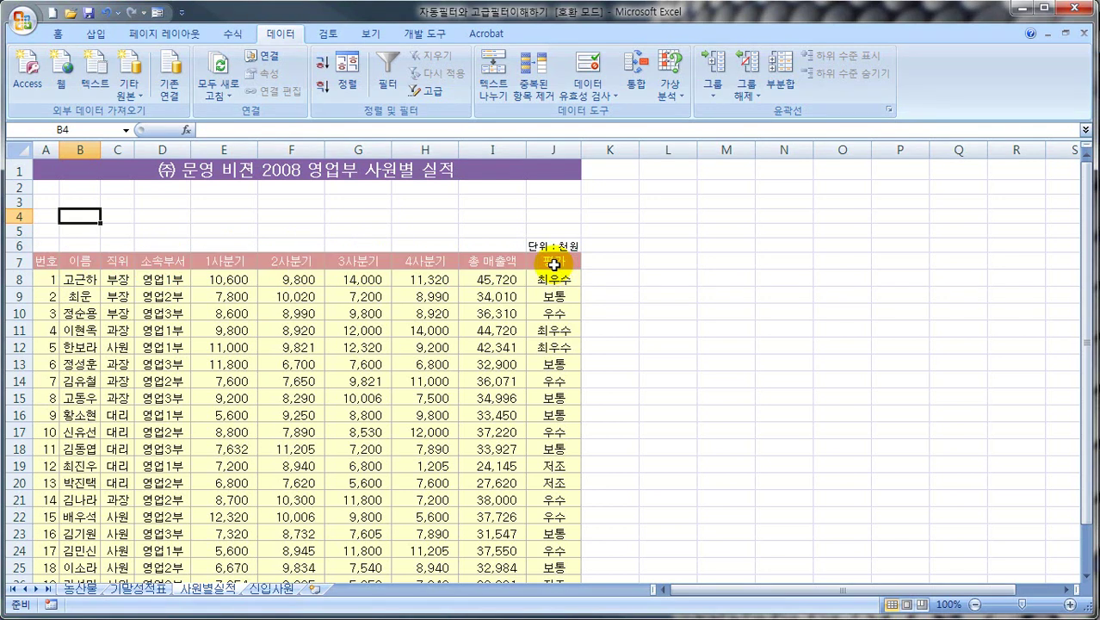
right_click(19, 216)
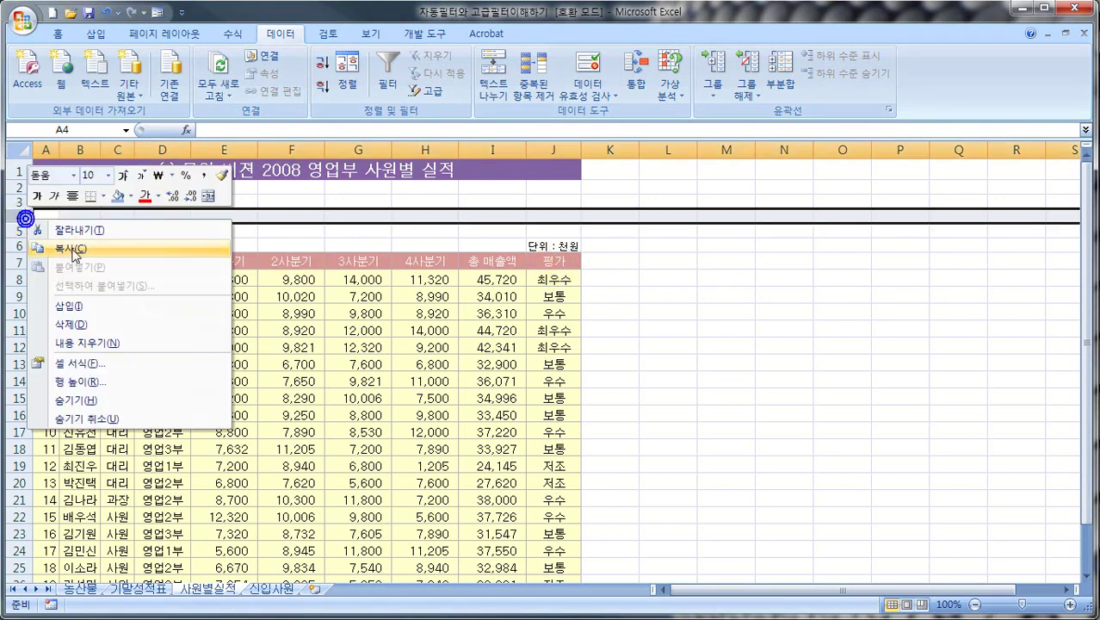
left_click(71, 307)
left_click(93, 230)
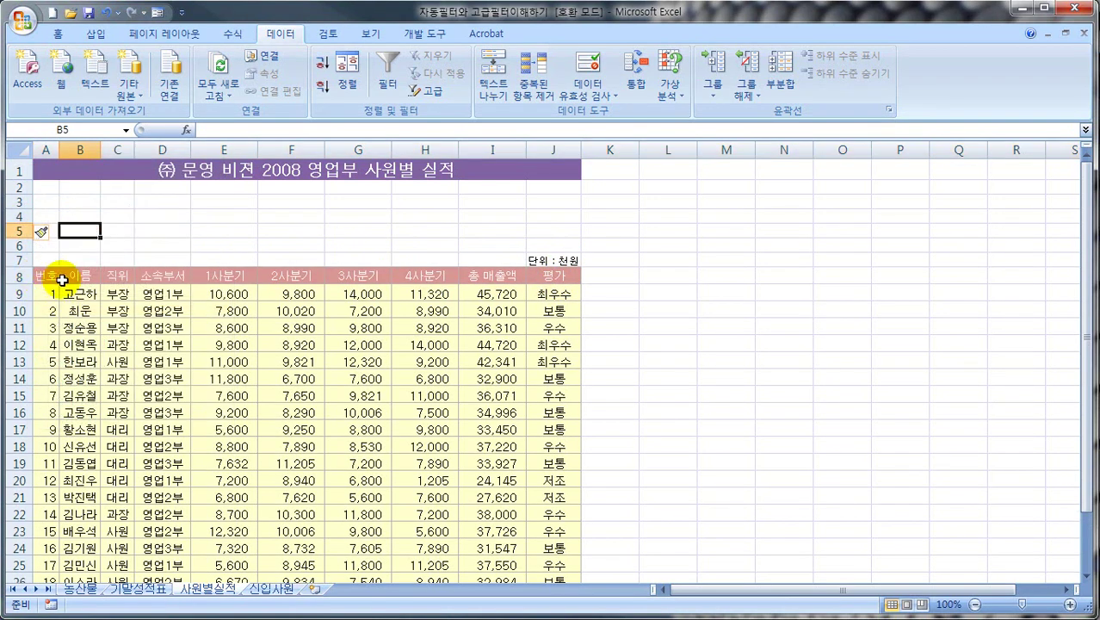
Copy the table headings in A8:J8 and paste them into row 3 starting at cell A3.
left_click_drag(44, 276, 574, 280)
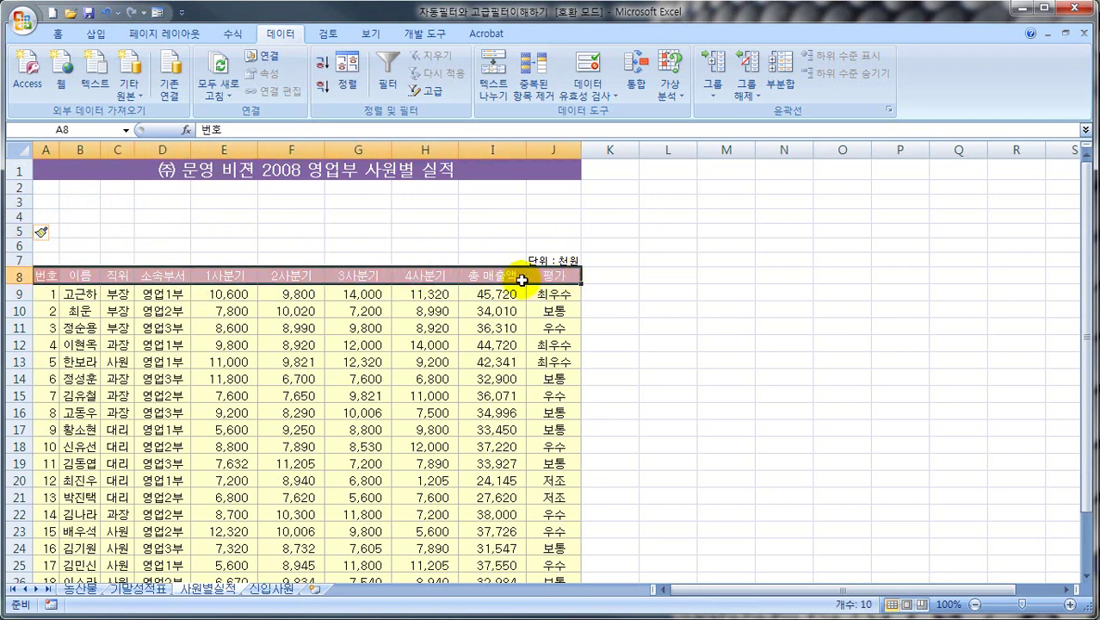
right_click(487, 278)
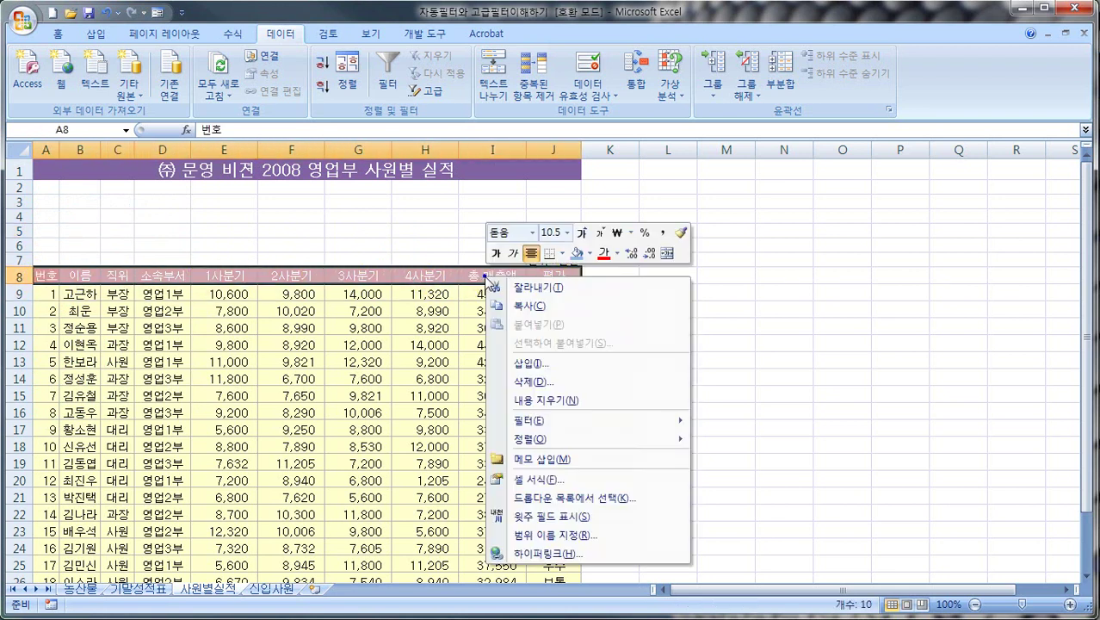
left_click(530, 306)
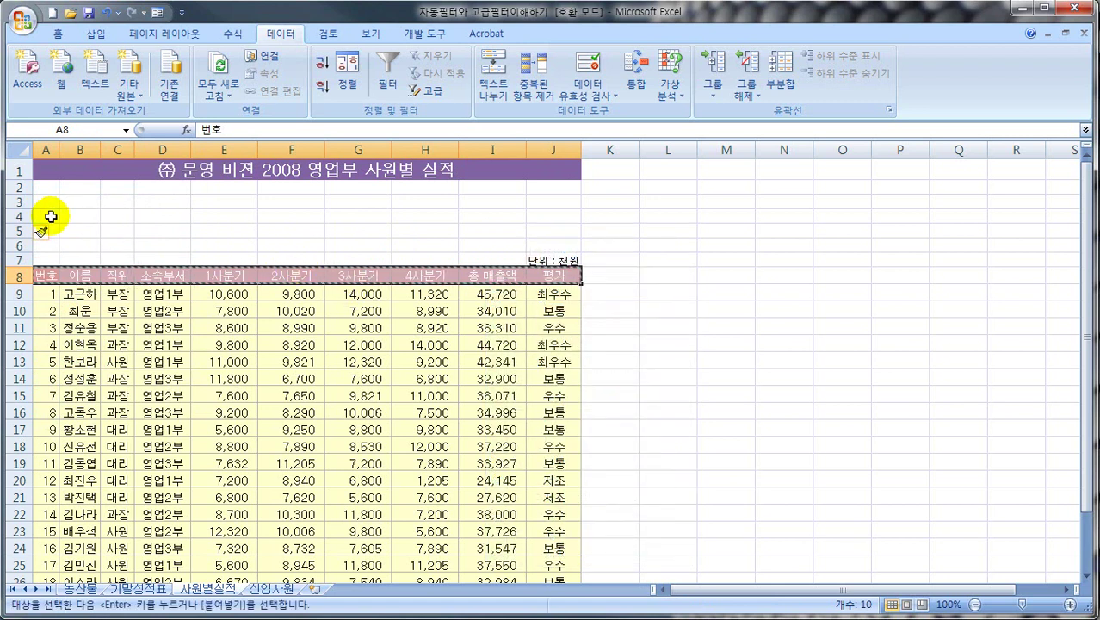
left_click(43, 206)
right_click(45, 205)
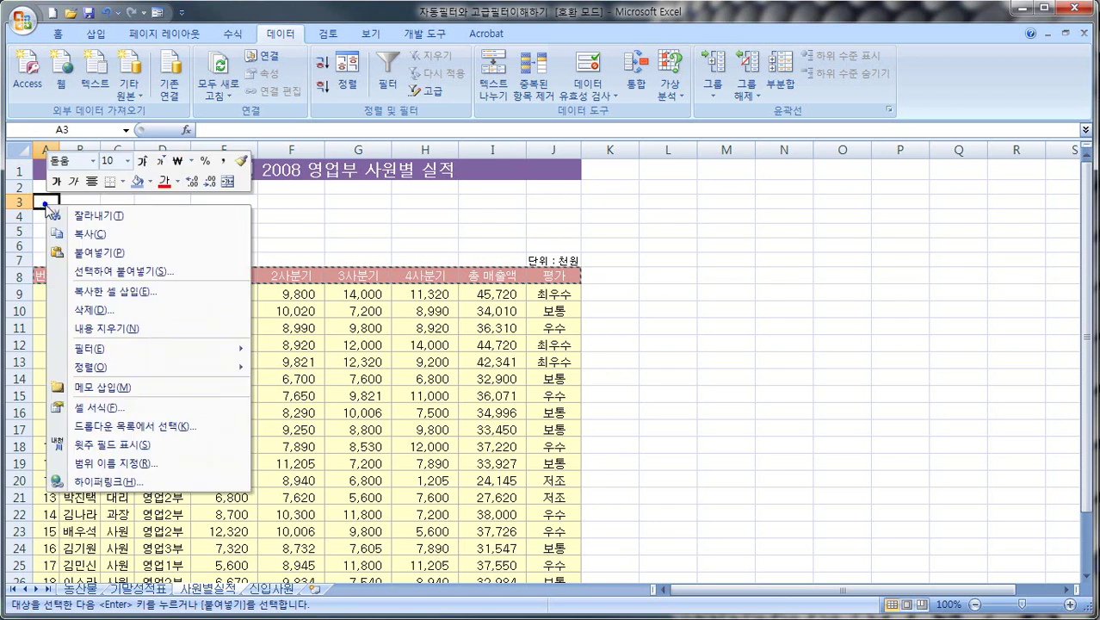
left_click(93, 254)
key("Escape")
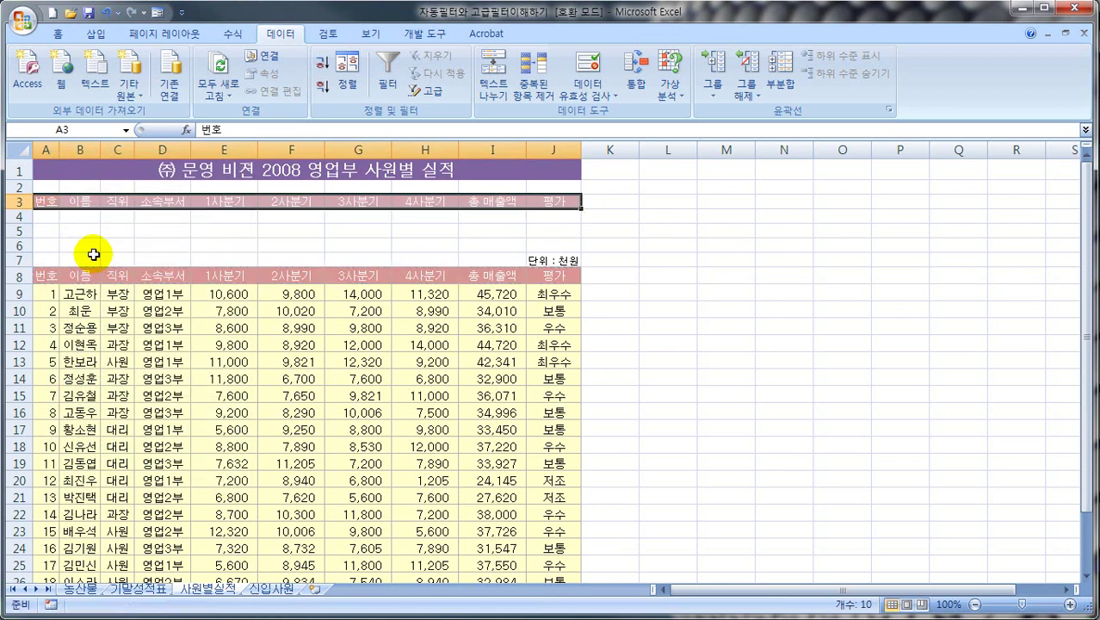
left_click(127, 244)
left_click(116, 219)
left_click(204, 242)
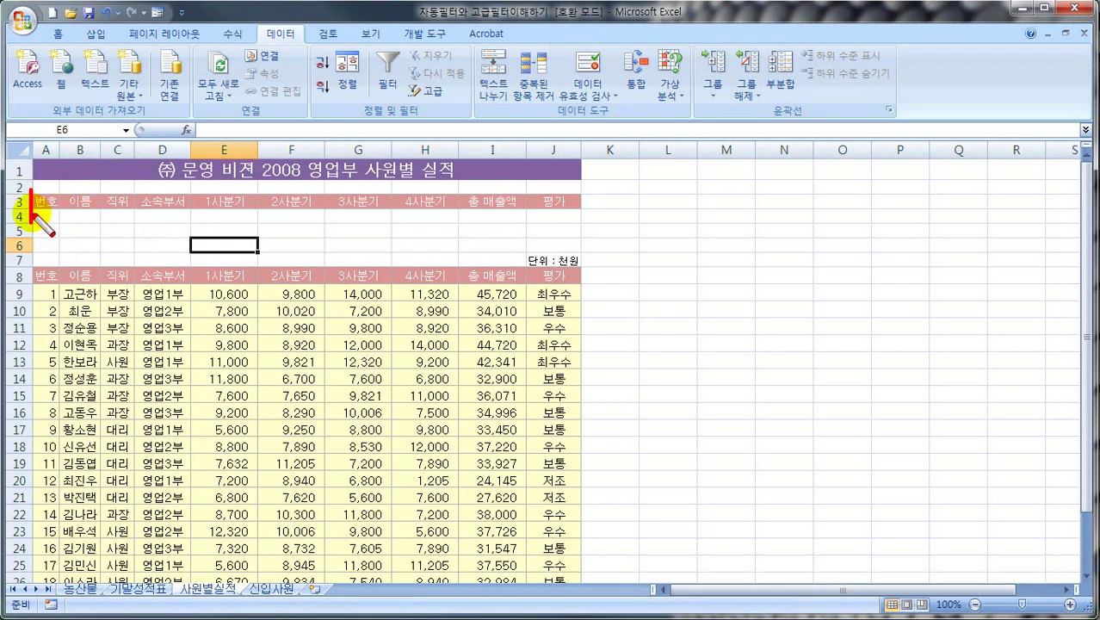
mouse_move(32, 193)
left_mouse_down()
mouse_move(165, 181)
mouse_move(546, 184)
mouse_move(585, 194)
mouse_move(585, 248)
mouse_move(28, 249)
mouse_move(54, 203)
mouse_move(74, 207)
mouse_move(86, 231)
mouse_move(145, 249)
mouse_move(228, 202)
mouse_move(401, 202)
mouse_move(443, 232)
left_mouse_up()
key("Escape")
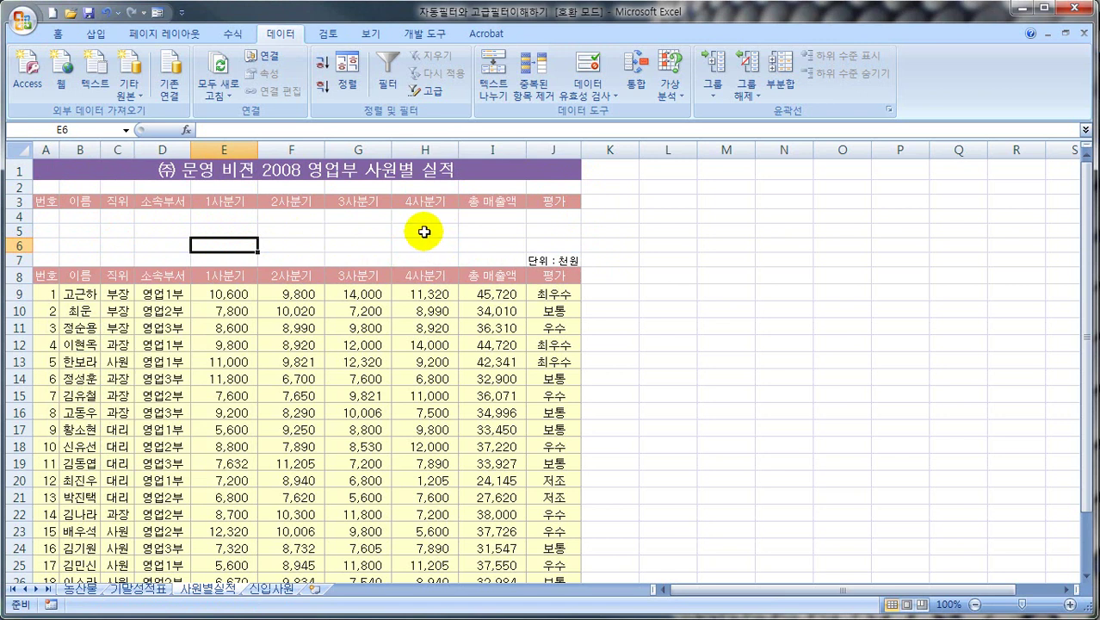
Enter 과장 in C4 under 직위 and 영업2부 in D4 under 소속부서 as filter criteria.
left_click(113, 217)
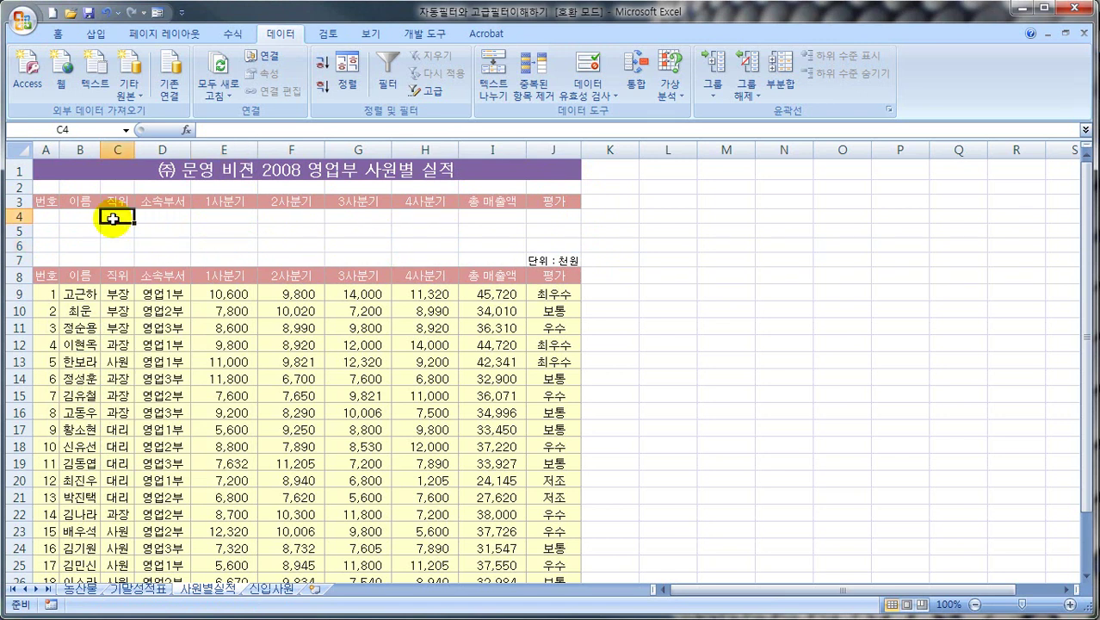
type("ㄱ자ㅇ")
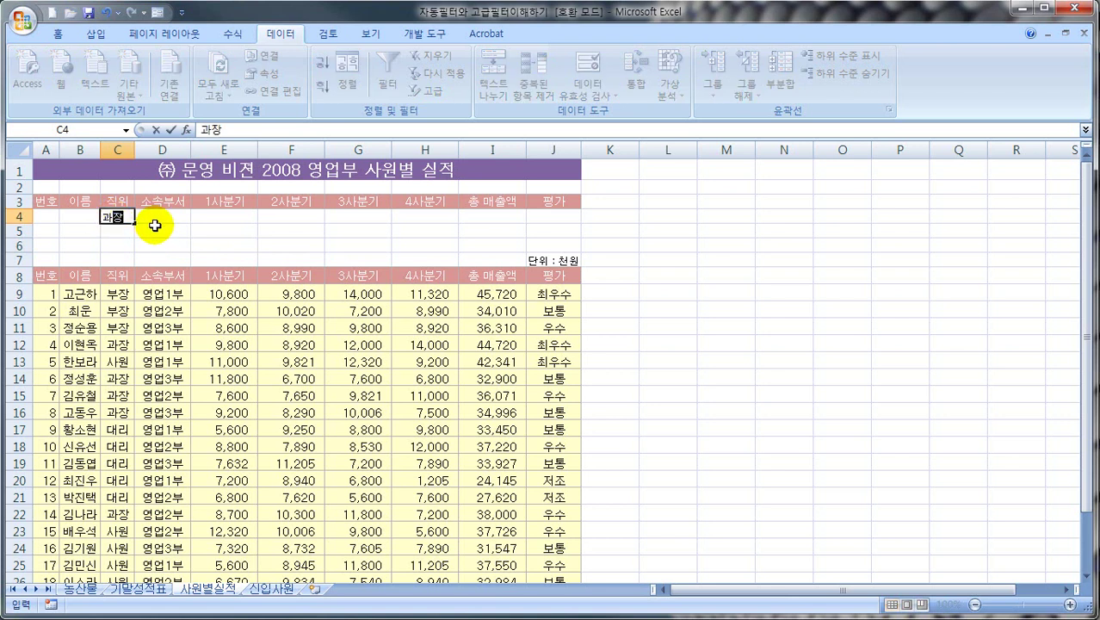
left_click(157, 219)
type("ㅇㅕㅇㅇ")
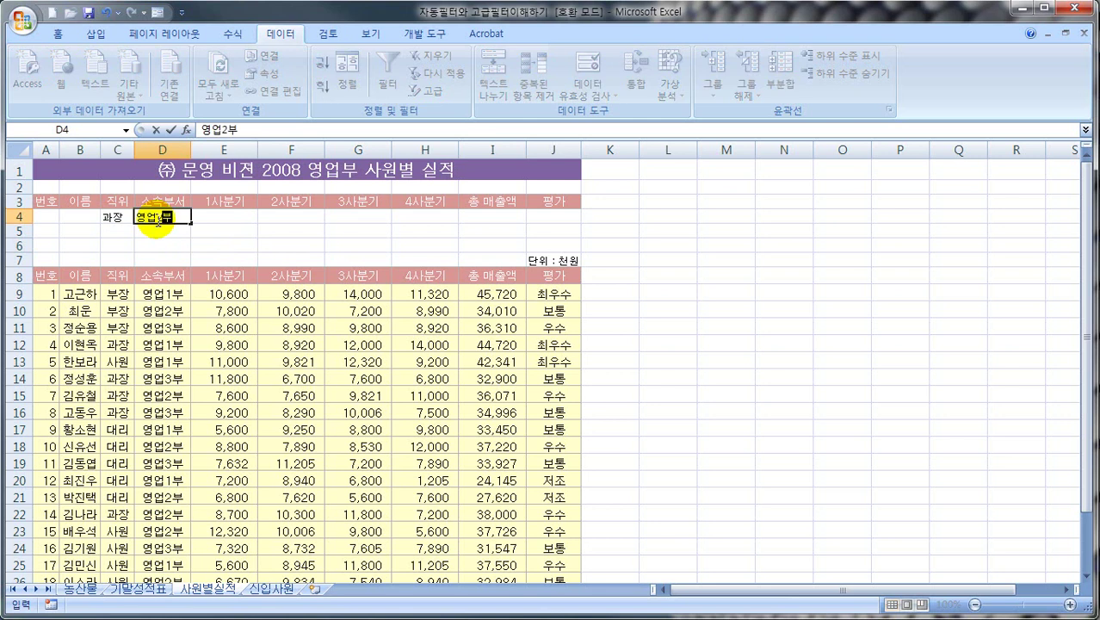
left_click(180, 258)
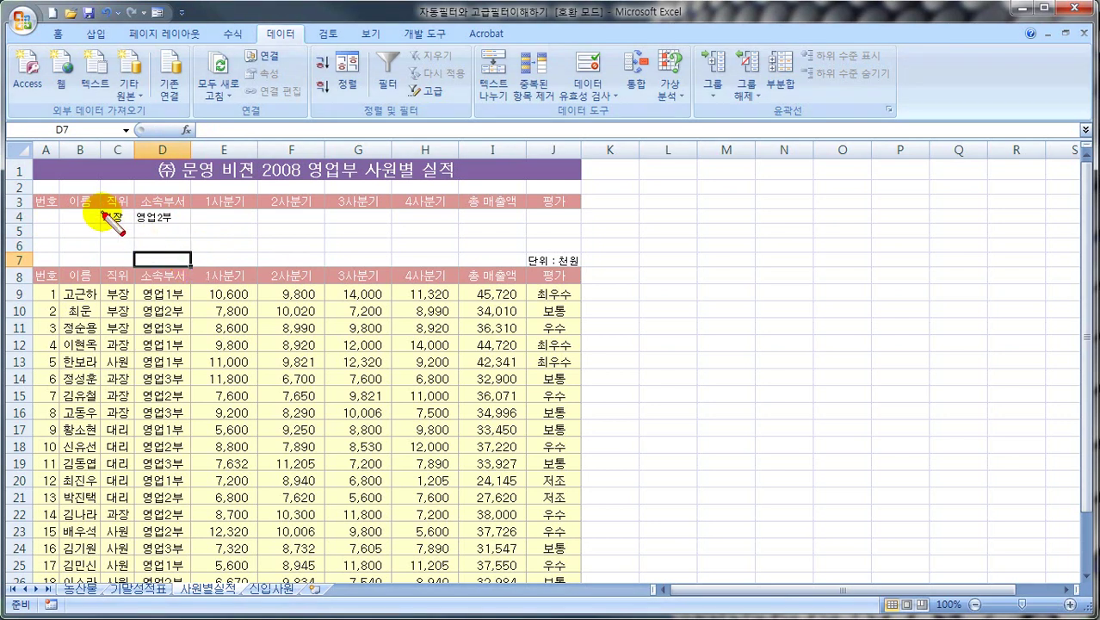
mouse_move(127, 220)
left_mouse_down()
mouse_move(116, 230)
mouse_move(116, 194)
mouse_move(131, 226)
mouse_move(155, 188)
mouse_move(177, 222)
left_mouse_up()
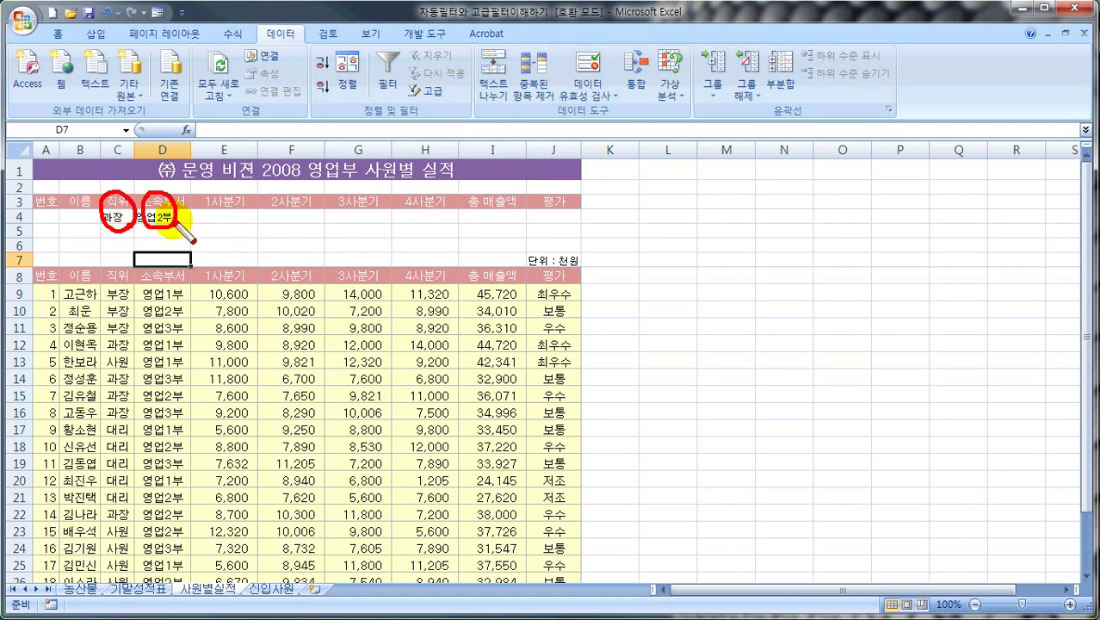
key("Escape")
key("ctrl+shift+d")
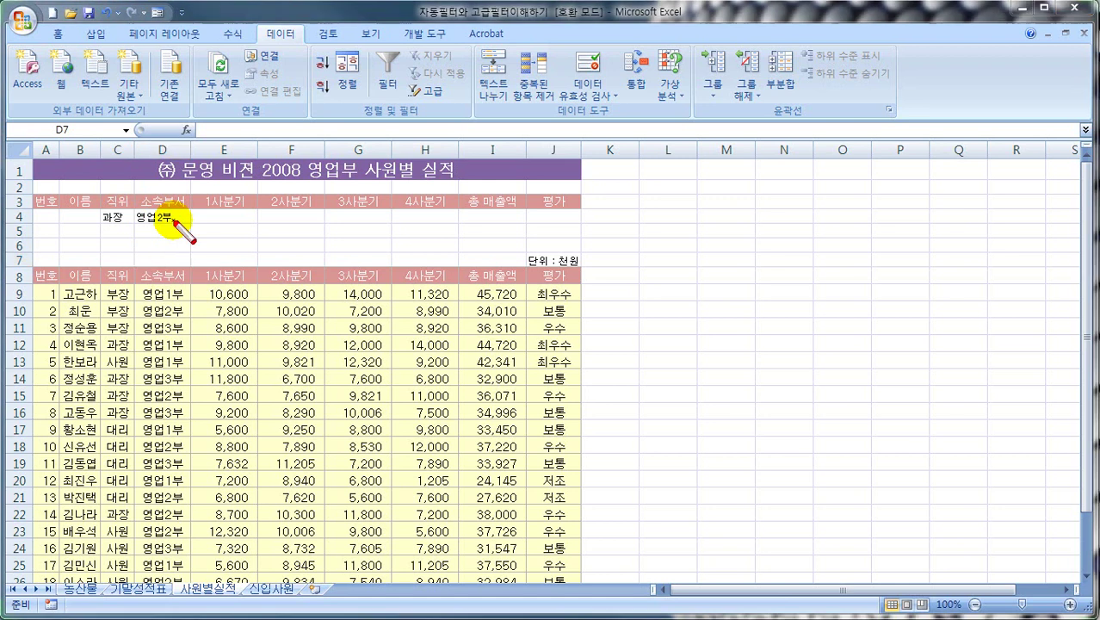
mouse_move(121, 226)
left_mouse_down()
mouse_move(105, 191)
mouse_move(121, 224)
left_mouse_up()
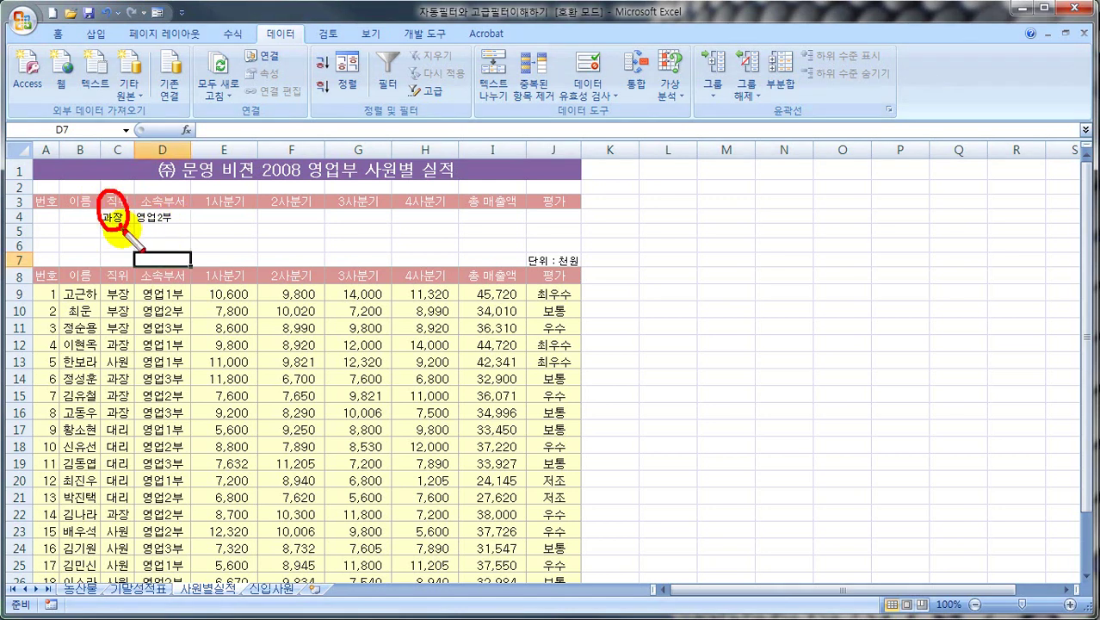
mouse_move(202, 221)
left_mouse_down()
mouse_move(224, 239)
mouse_move(203, 240)
mouse_move(215, 241)
left_mouse_up()
left_click_drag(284, 224, 276, 250)
left_click_drag(282, 235, 289, 245)
mouse_move(299, 244)
left_mouse_down()
mouse_move(328, 251)
mouse_move(294, 262)
mouse_move(299, 272)
left_mouse_up()
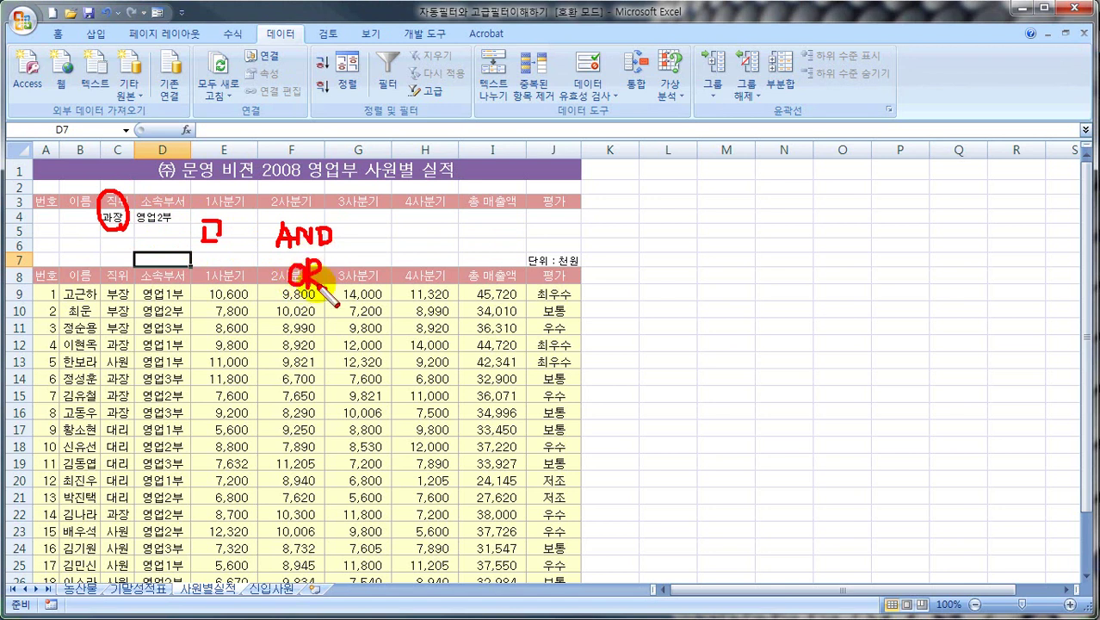
key("Escape")
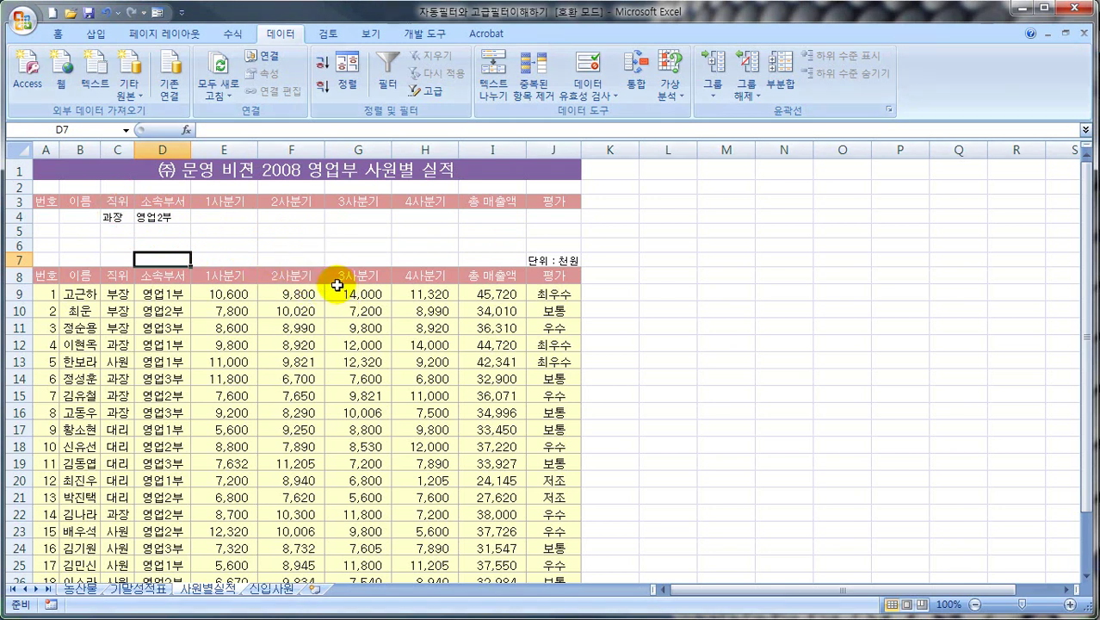
key("ctrl+shift+d")
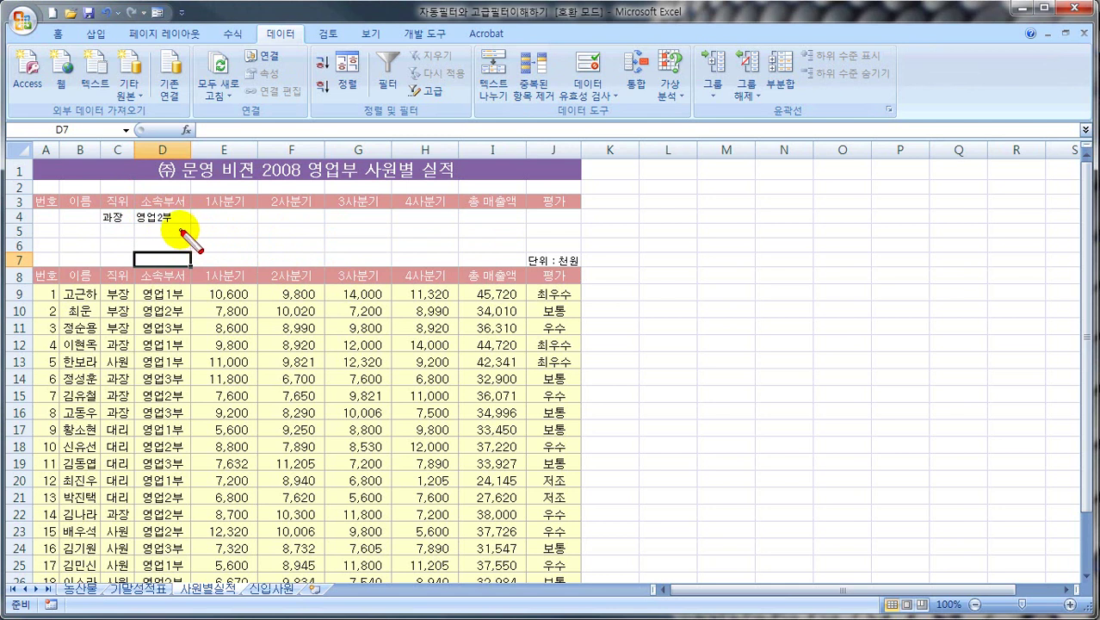
mouse_move(110, 217)
left_mouse_down()
mouse_move(226, 205)
mouse_move(226, 222)
mouse_move(258, 215)
mouse_move(272, 239)
left_mouse_up()
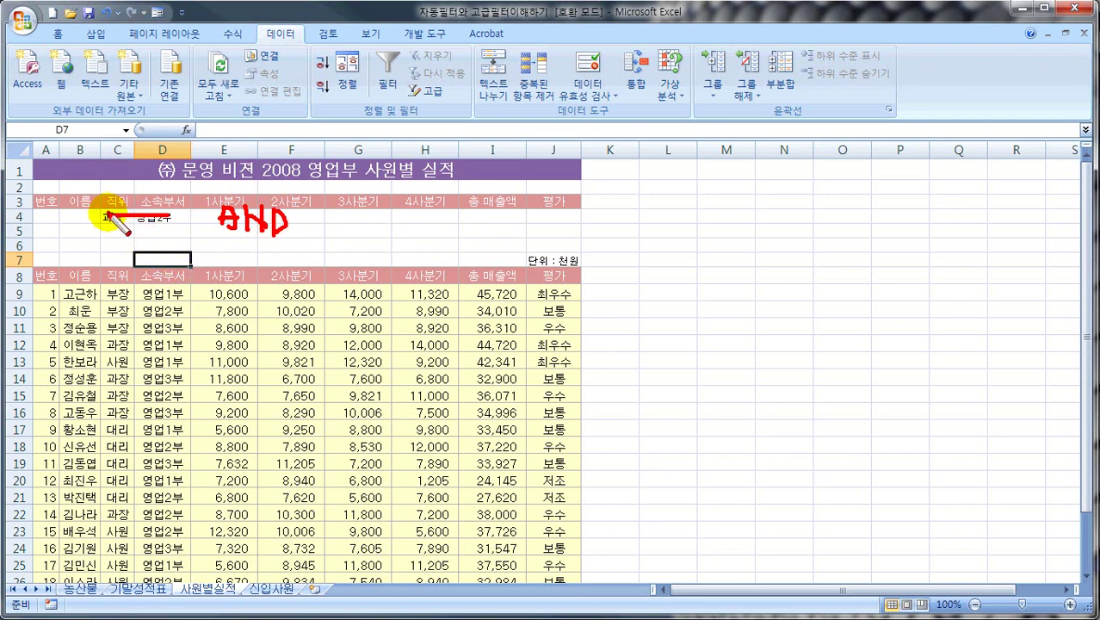
key("Escape")
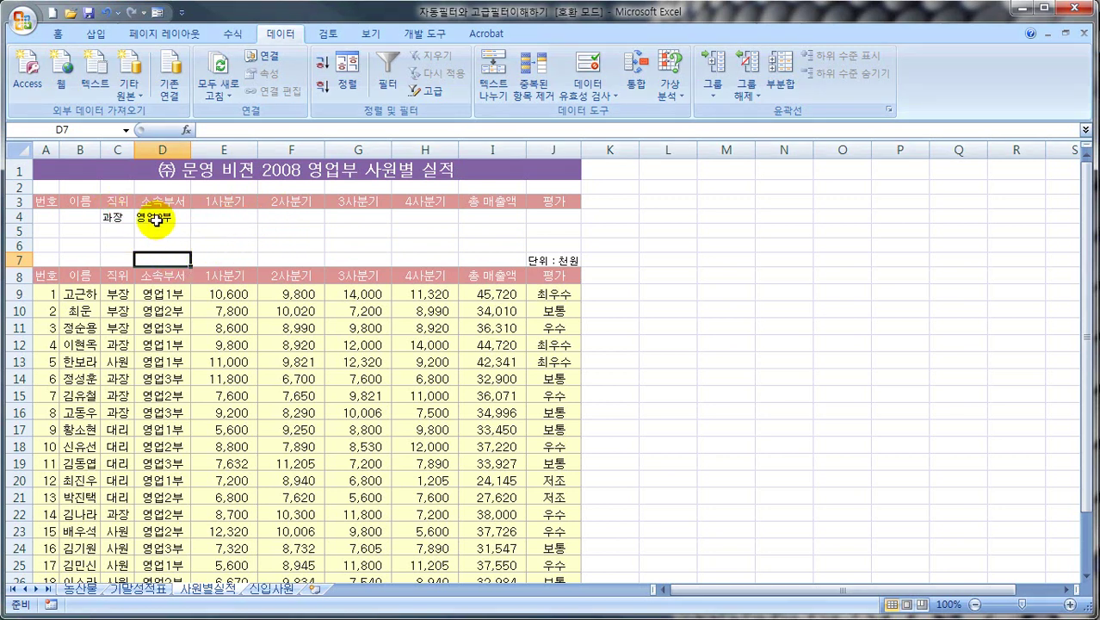
Move the 영업2부 criterion from D4 down to D5.
left_click(160, 220)
left_click_drag(160, 222, 160, 231)
left_click(212, 231)
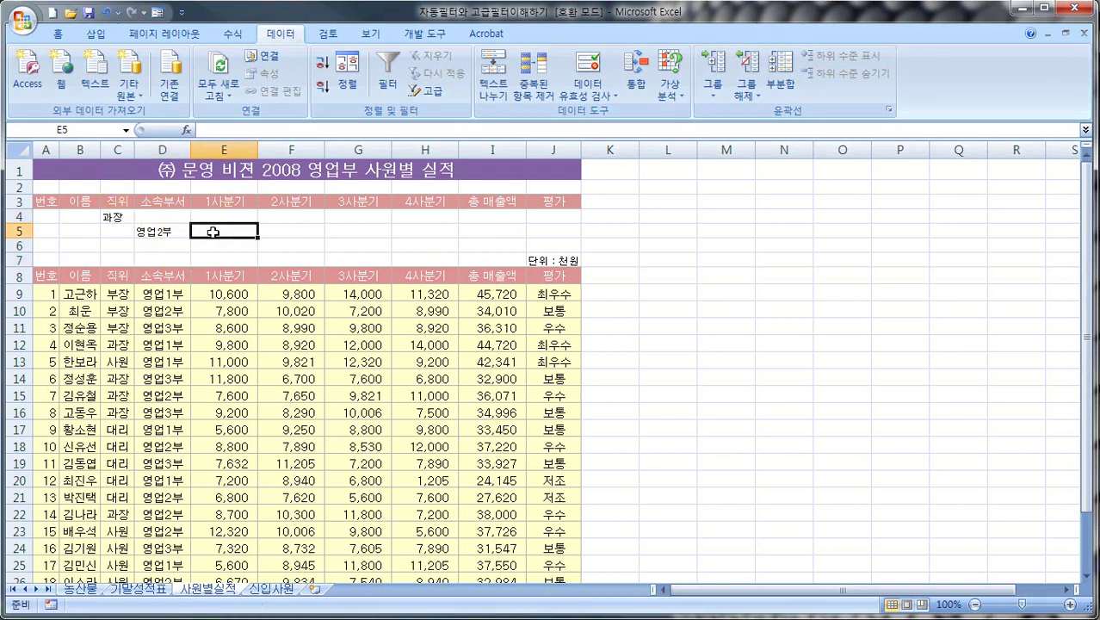
Move the 영업2부 criterion from D5 back to D4, on the same row as 과장.
left_click(112, 217)
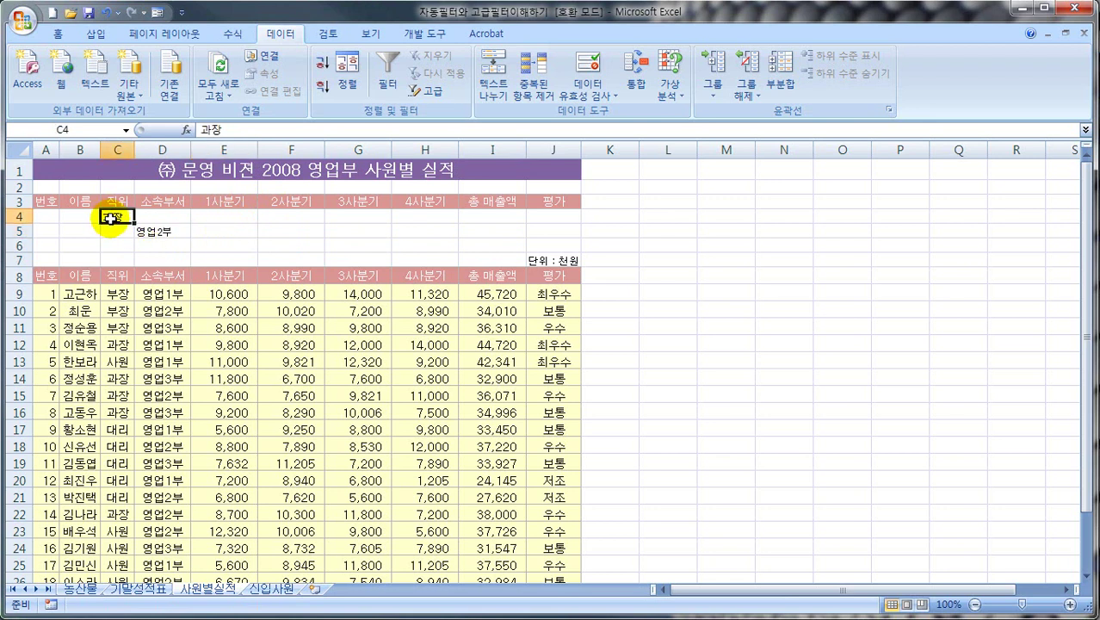
left_click(143, 231)
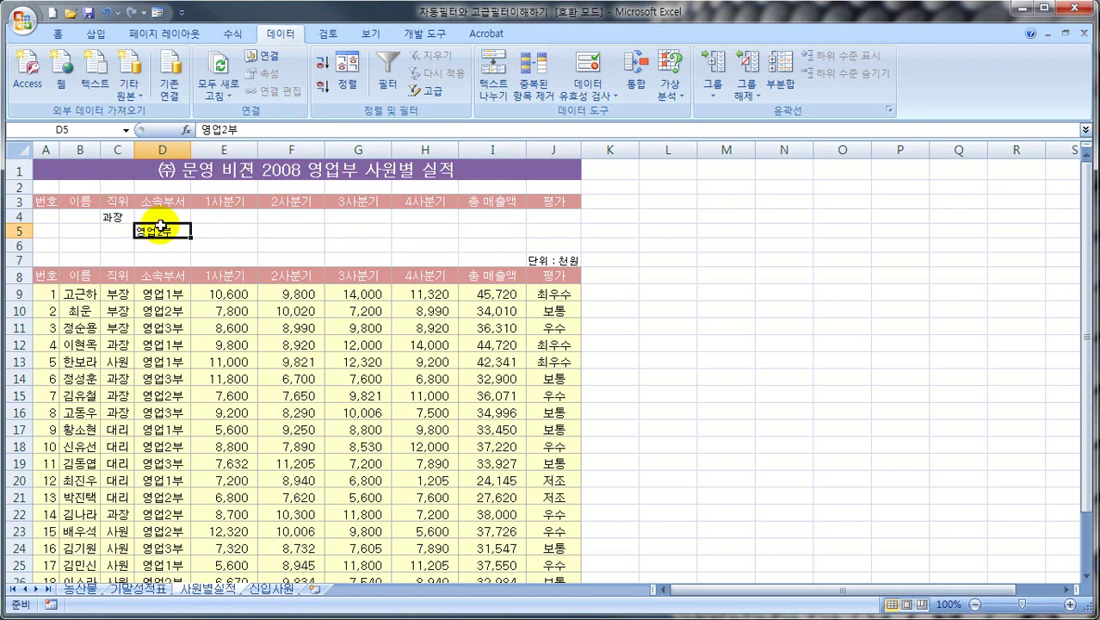
left_click_drag(160, 228, 164, 220)
key("Escape")
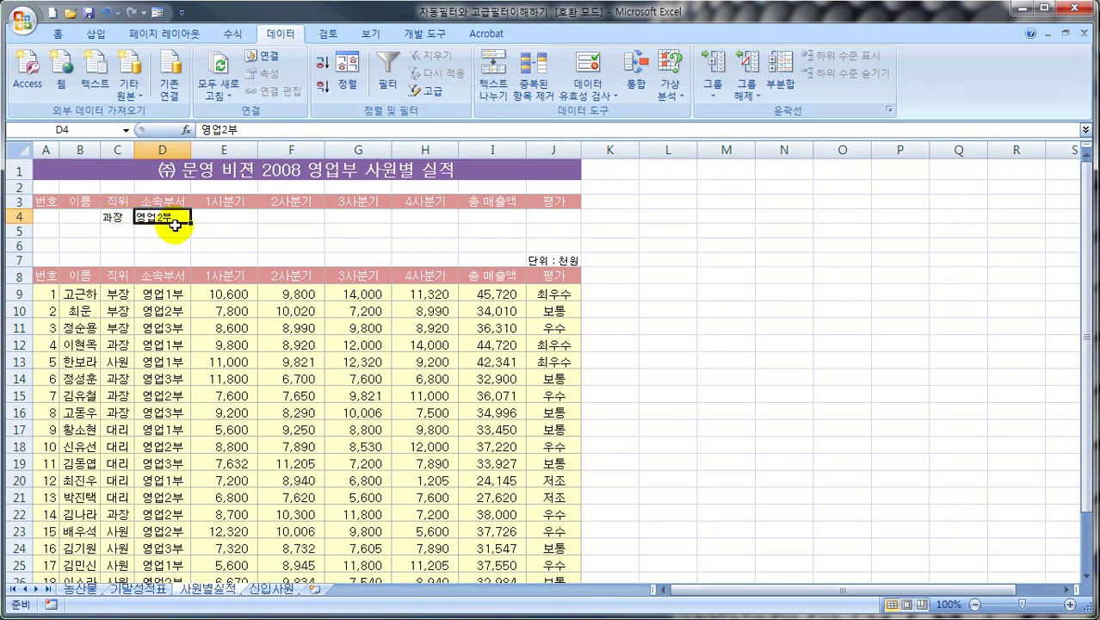
mouse_move(182, 216)
left_mouse_down()
mouse_move(118, 229)
mouse_move(162, 228)
left_mouse_up()
key("Escape")
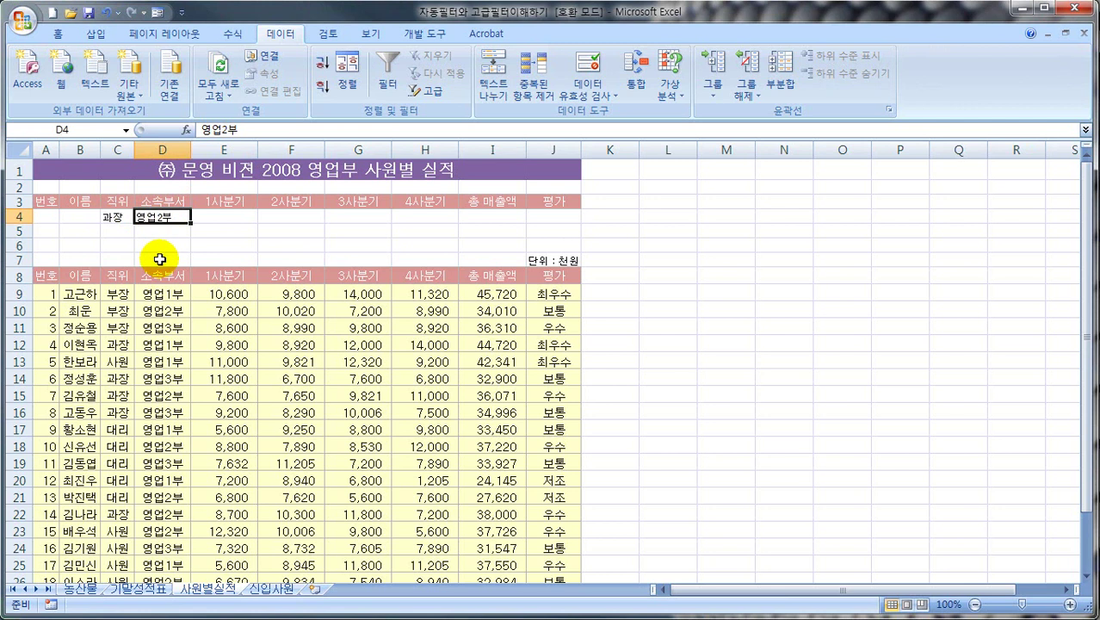
Open the Advanced Filter settings from a cell inside the employee sales table.
left_click(172, 311)
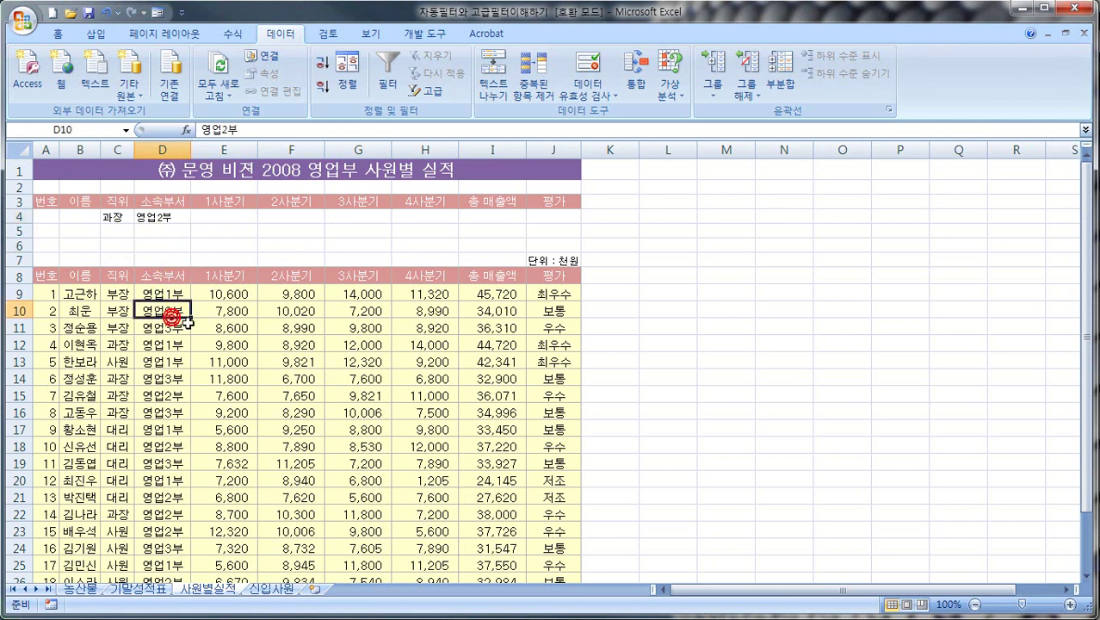
mouse_move(297, 42)
left_mouse_down()
mouse_move(278, 45)
mouse_move(301, 39)
left_mouse_up()
mouse_move(430, 102)
left_mouse_down()
mouse_move(393, 95)
mouse_move(431, 102)
left_mouse_up()
key("Escape")
left_click(426, 91)
left_click_drag(407, 284, 477, 255)
left_click_drag(444, 300, 519, 303)
left_click_drag(420, 335, 486, 335)
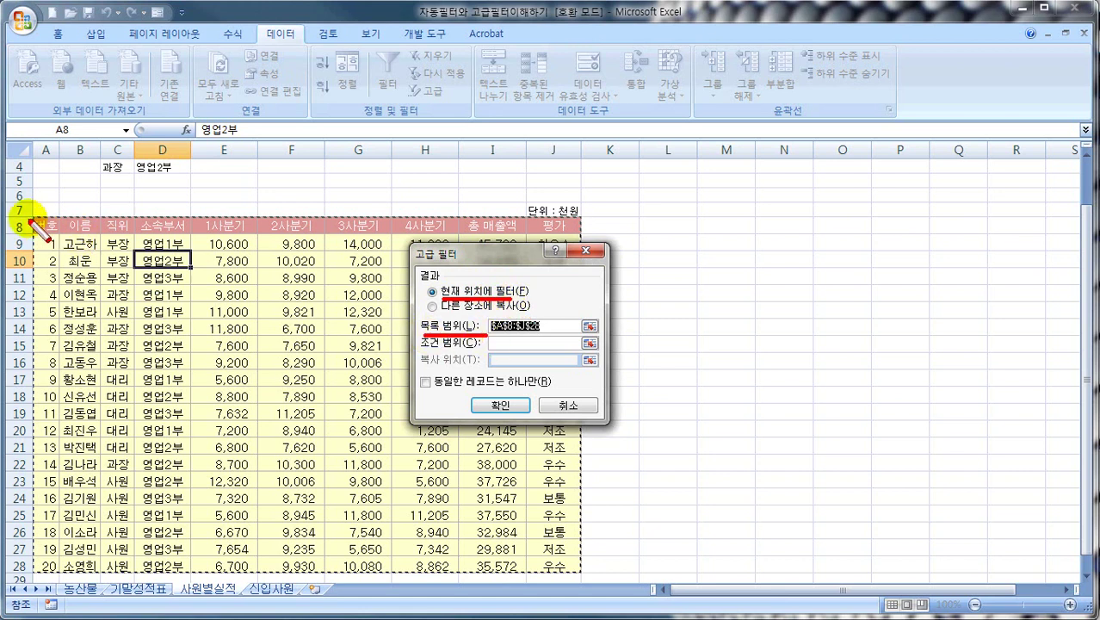
mouse_move(30, 216)
left_mouse_down()
mouse_move(582, 221)
mouse_move(587, 475)
mouse_move(575, 570)
mouse_move(43, 568)
left_mouse_up()
left_click_drag(34, 215, 35, 575)
left_click_drag(493, 336, 540, 330)
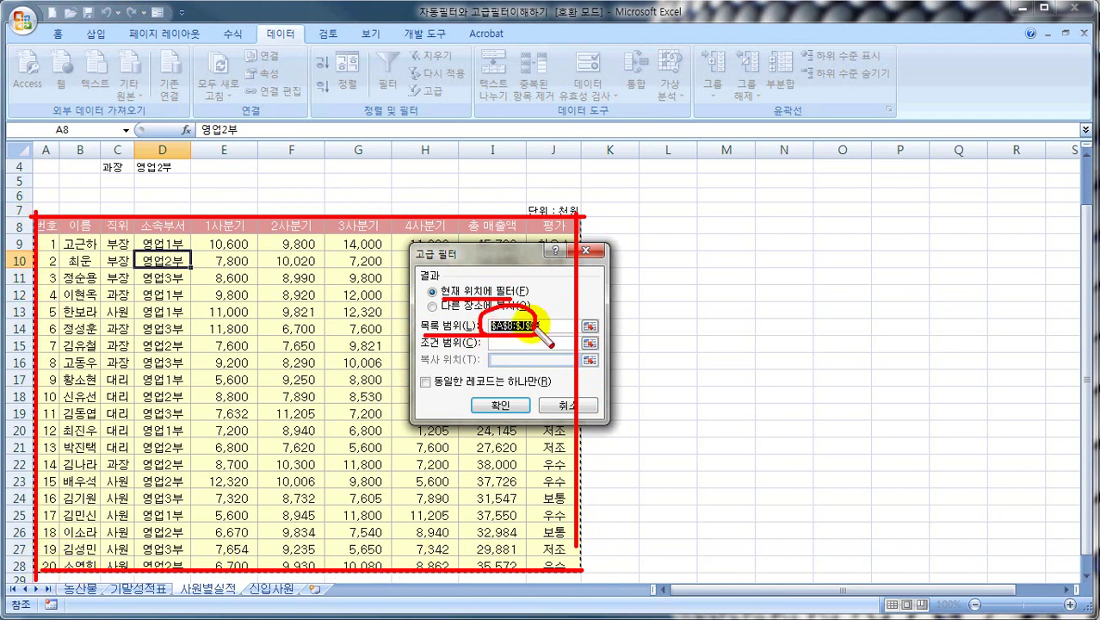
Set the criteria range to A3:J4 and apply the Advanced Filter in place on the list A8:J28.
left_click(504, 343)
scroll(356, 259, "up", 1)
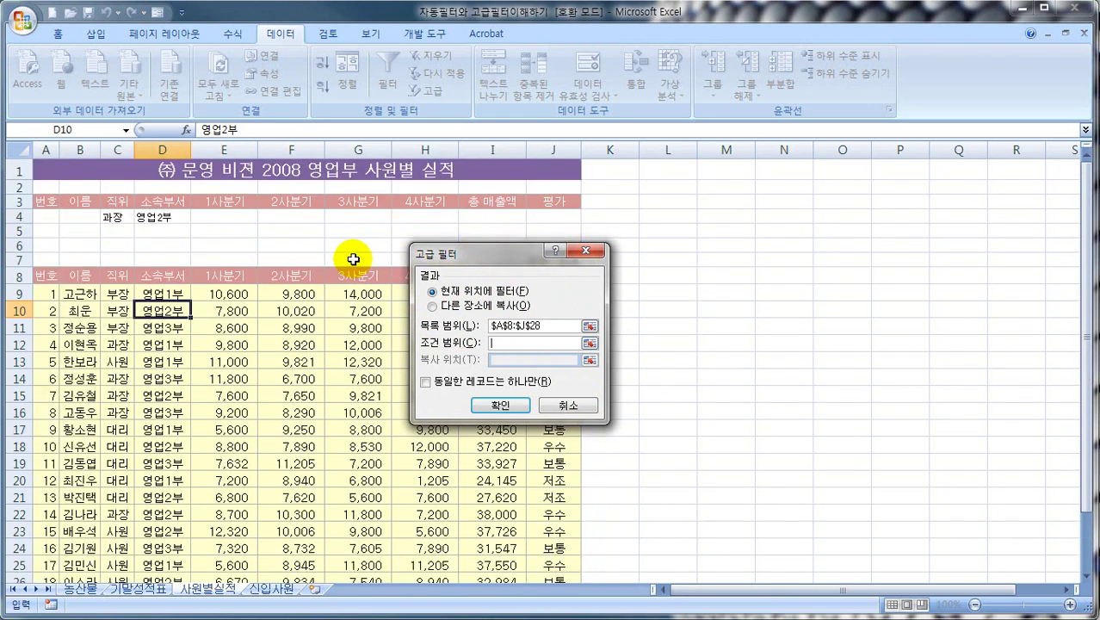
left_click_drag(44, 201, 558, 216)
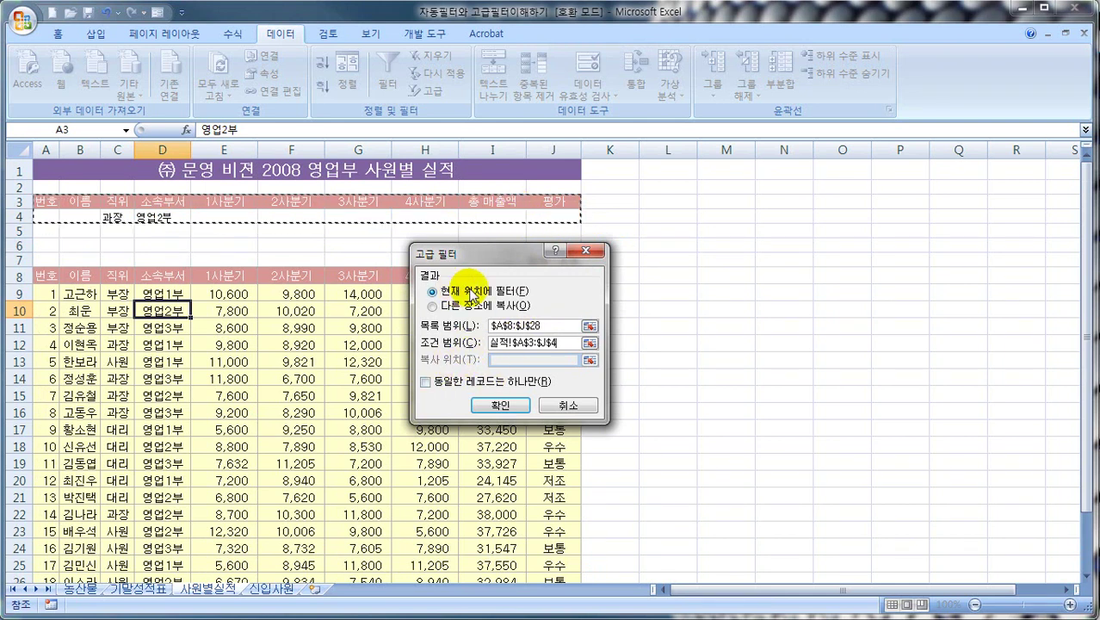
key("Escape")
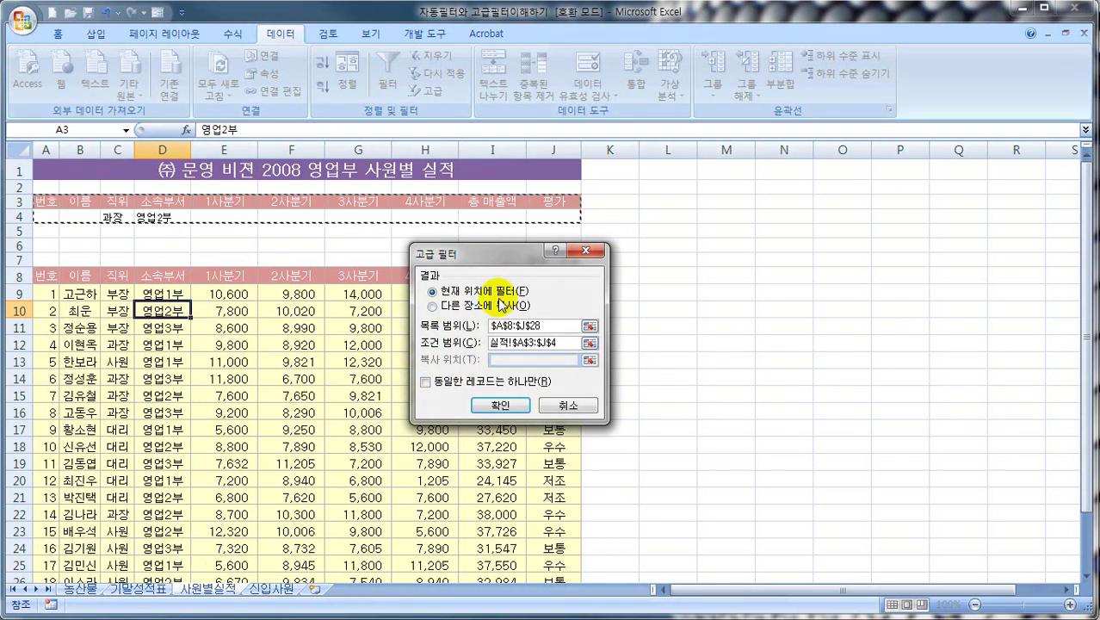
left_click_drag(430, 293, 527, 315)
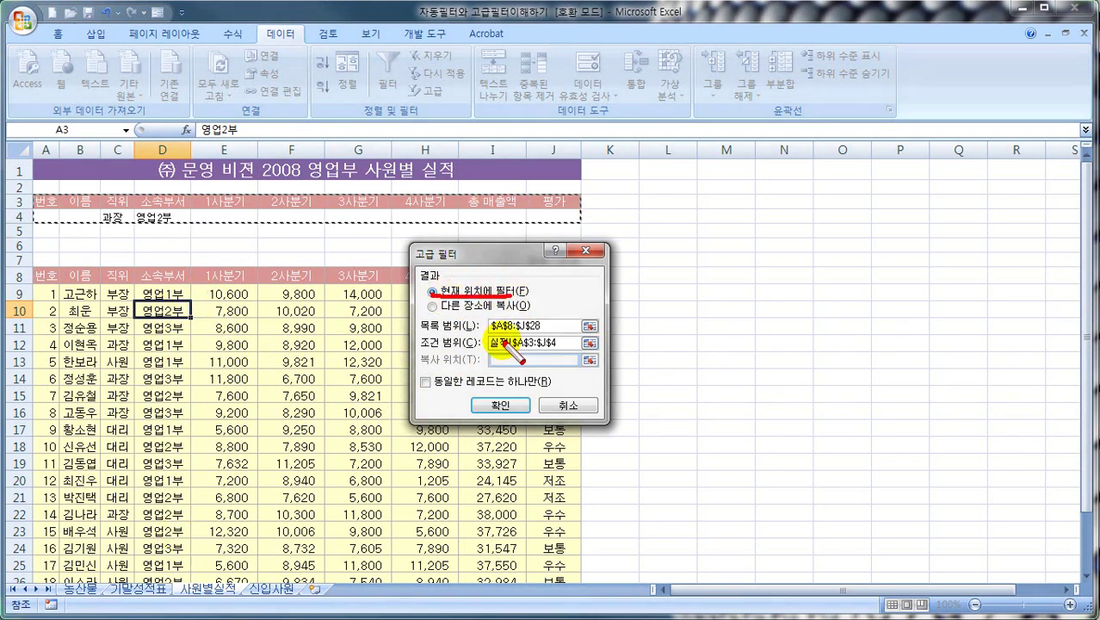
left_click(497, 405)
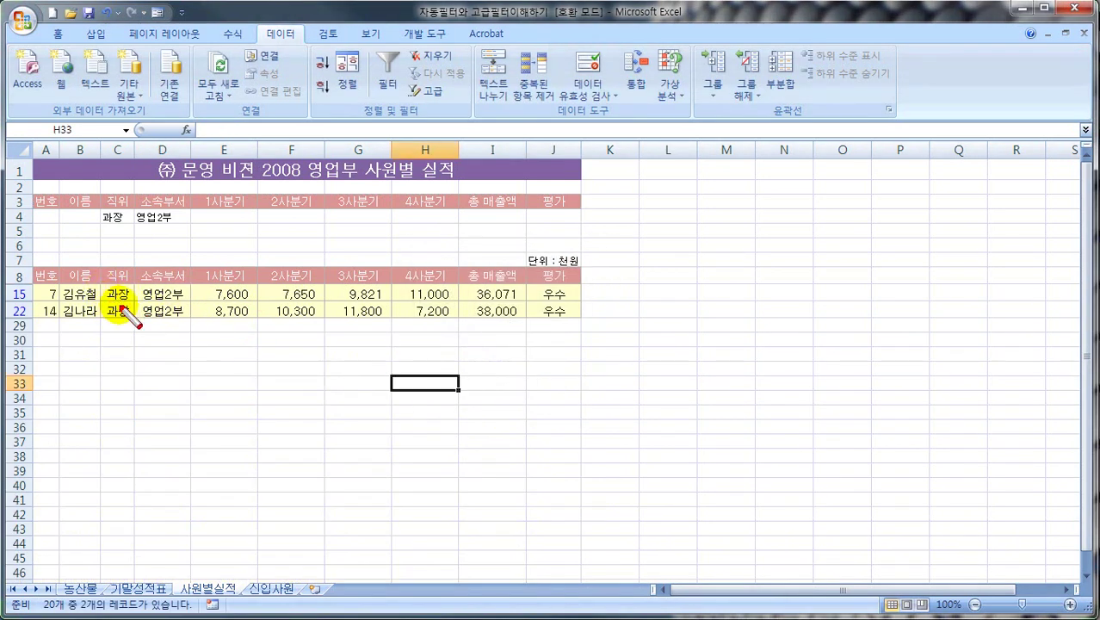
Clear the Advanced Filter and move the 영업2부 criterion from D4 to D5, one row below 과장.
mouse_move(129, 286)
left_mouse_down()
mouse_move(100, 291)
mouse_move(108, 319)
mouse_move(126, 327)
mouse_move(177, 290)
mouse_move(163, 330)
left_mouse_up()
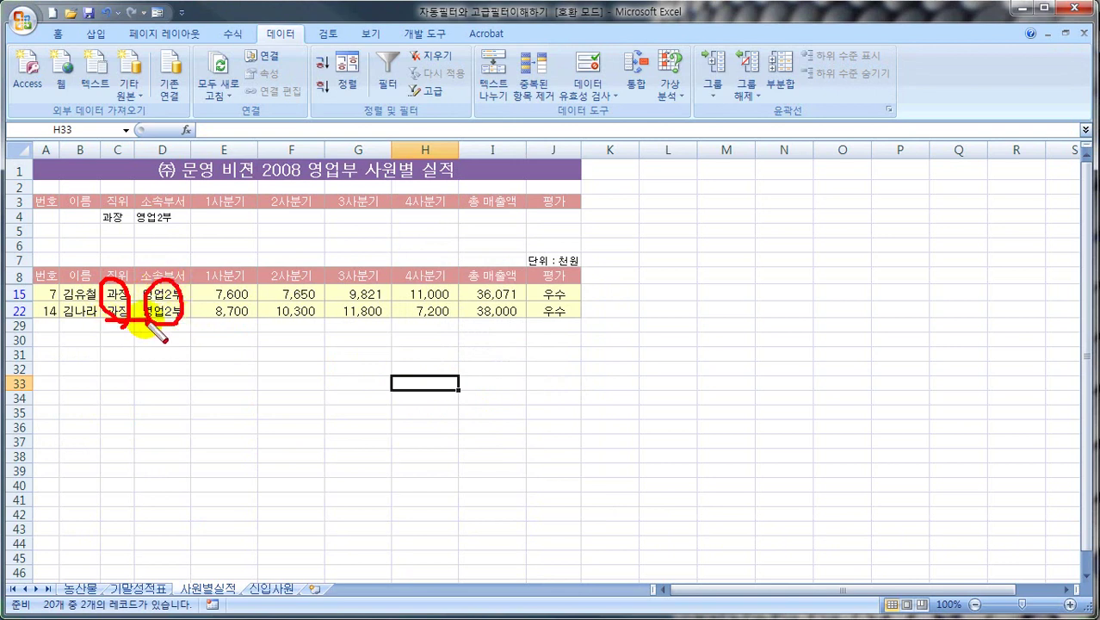
key("Escape")
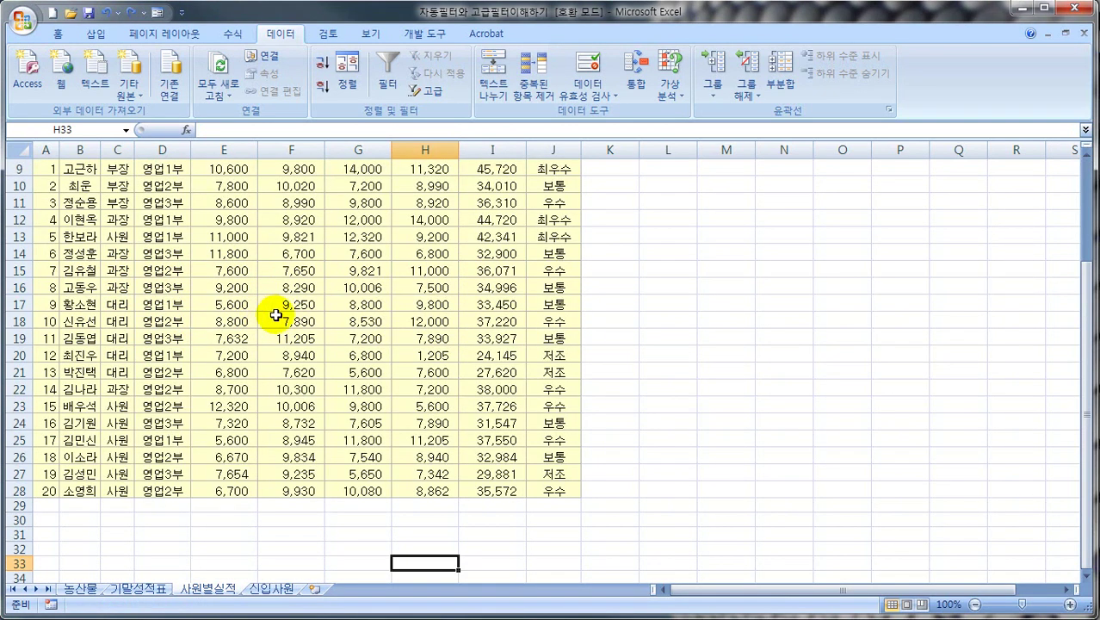
scroll(269, 316, "up", 3)
left_click(143, 219)
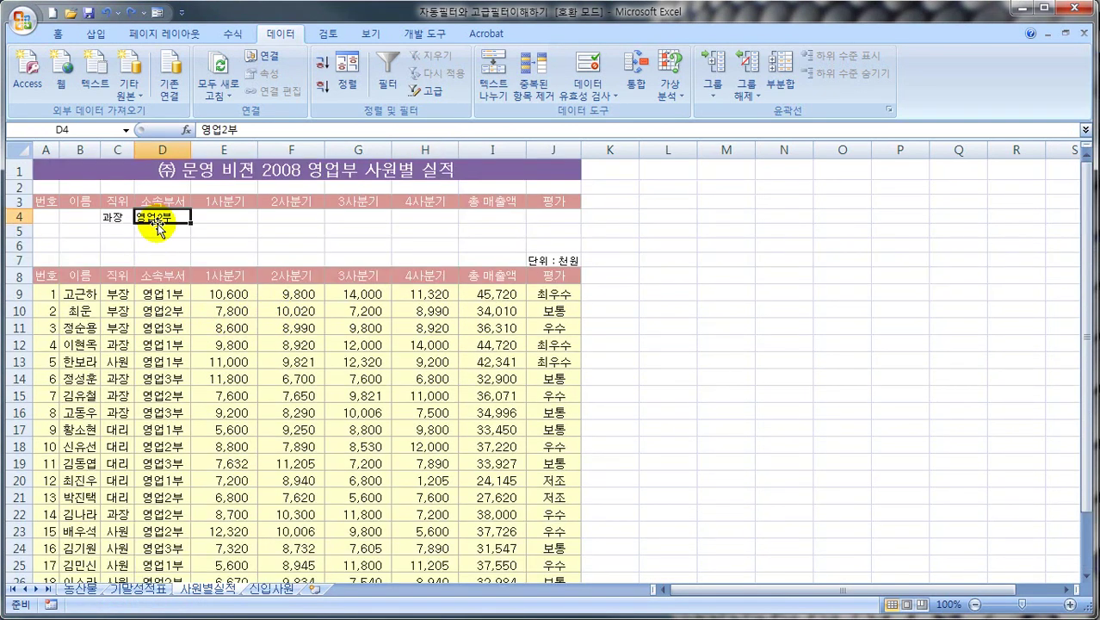
left_click_drag(159, 225, 160, 239)
left_click(180, 245)
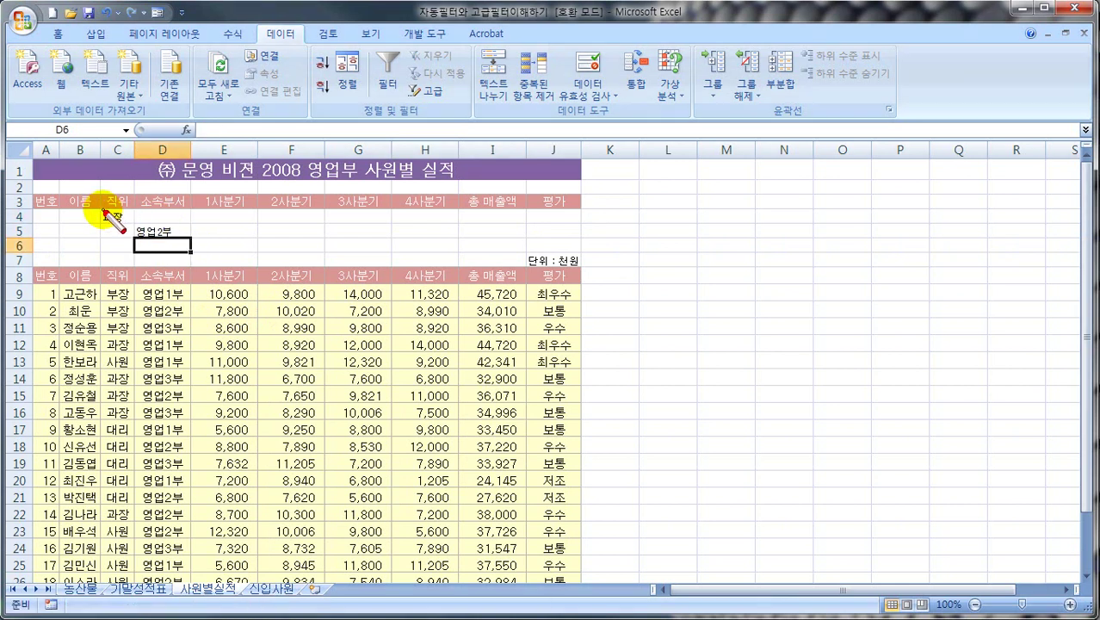
Apply an Advanced Filter in place to the employee sales table A8:J28 using the criteria range A3:J5.
left_click_drag(104, 214, 186, 231)
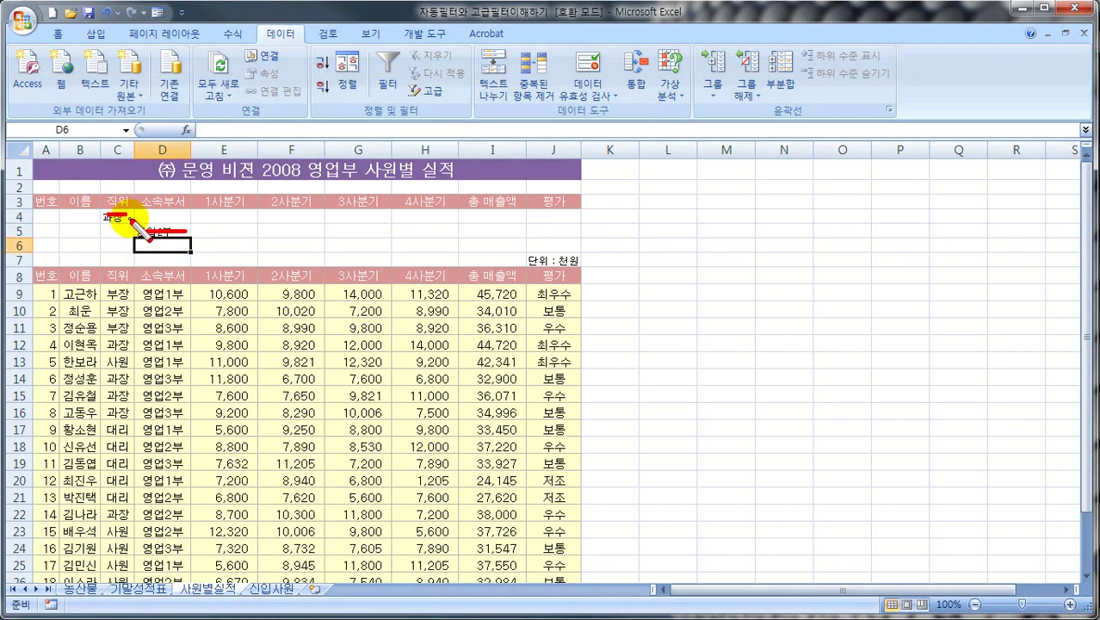
left_click(185, 361)
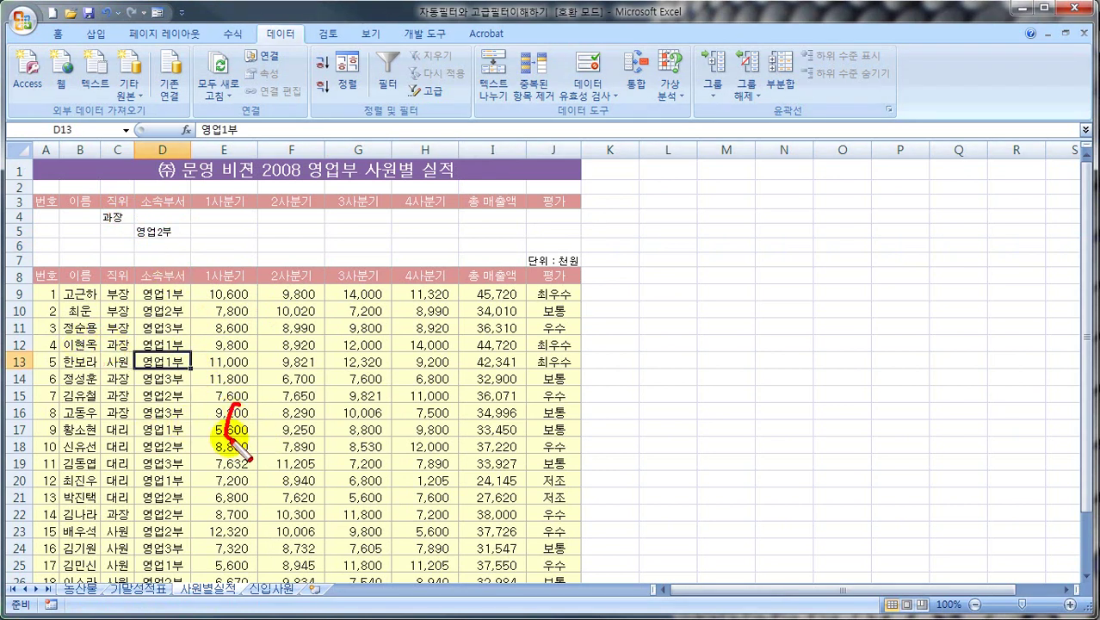
left_click(206, 417)
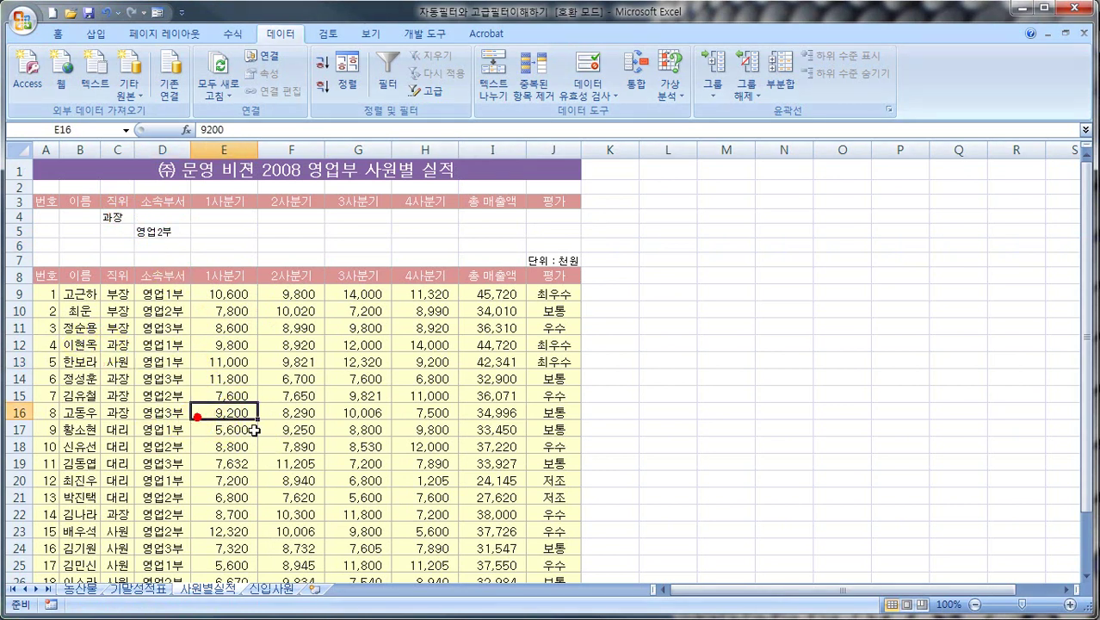
key("ctrl+shift+d")
mouse_move(301, 40)
left_mouse_down()
mouse_move(271, 48)
mouse_move(301, 41)
left_mouse_up()
left_click_drag(442, 99, 440, 101)
left_click(439, 98)
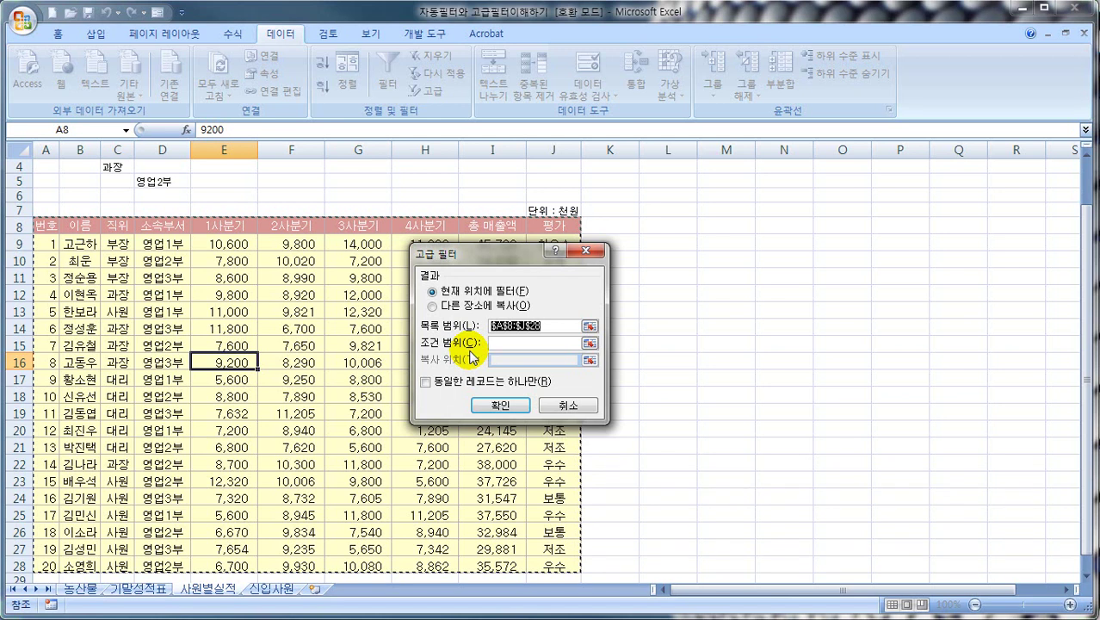
left_click(546, 325)
left_click(515, 343)
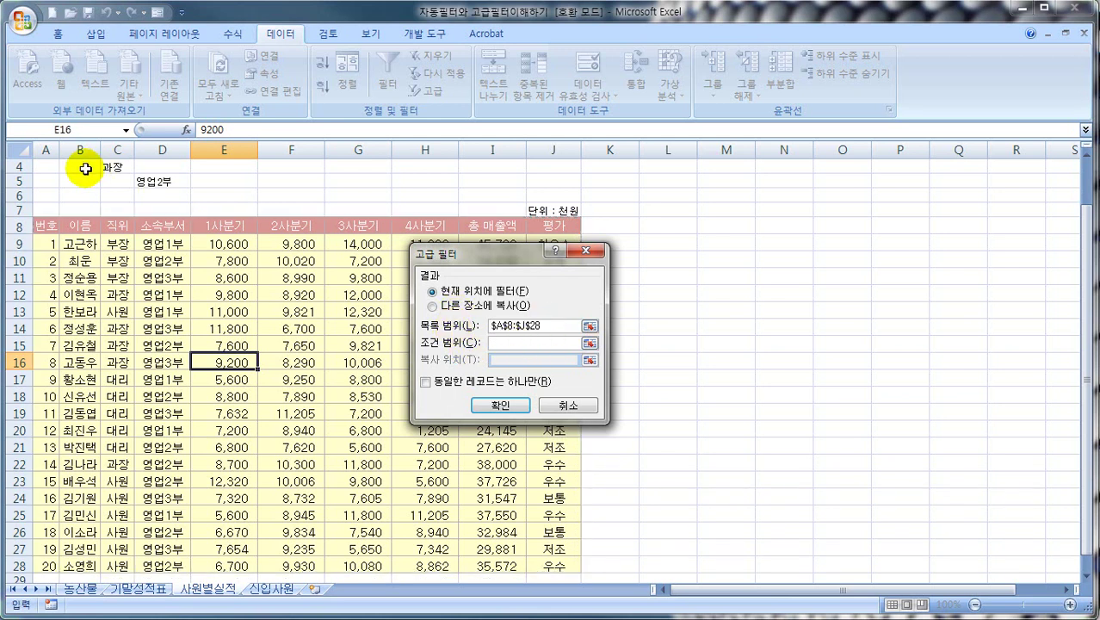
scroll(197, 199, "up", 1)
left_click_drag(44, 202, 557, 226)
left_click(498, 402)
left_click_drag(115, 282, 114, 482)
mouse_move(175, 277)
left_mouse_down()
mouse_move(178, 460)
mouse_move(191, 473)
mouse_move(113, 315)
mouse_move(189, 469)
mouse_move(93, 361)
mouse_move(158, 278)
left_mouse_up()
key("Escape")
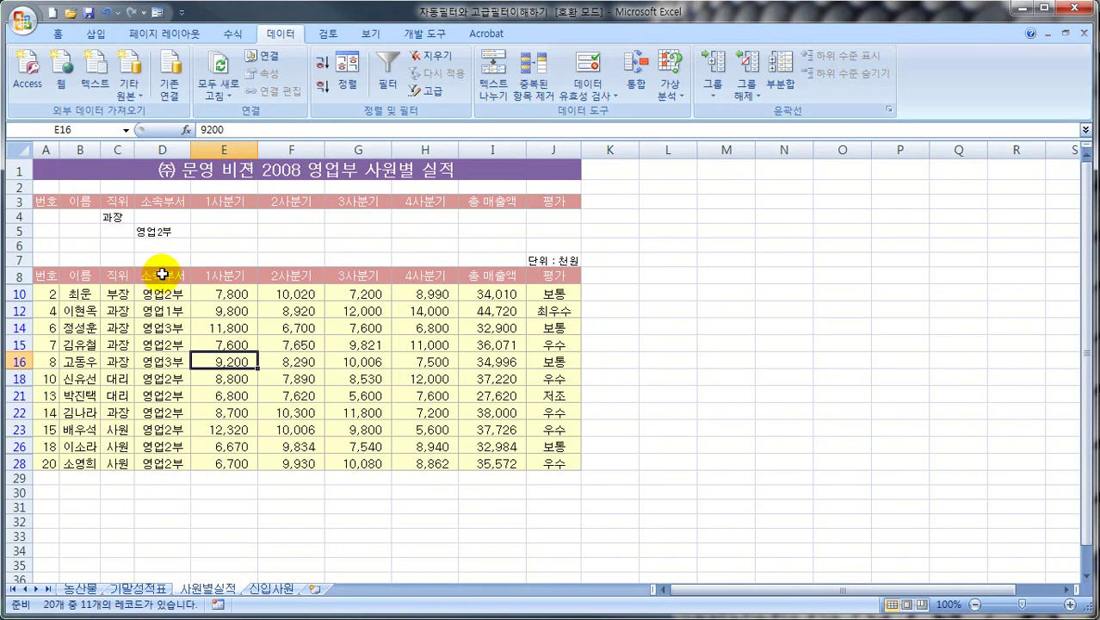
Clear the Advanced Filter and move the 영업2부 criterion from D5 back to D4, beside 과장.
left_click(164, 229)
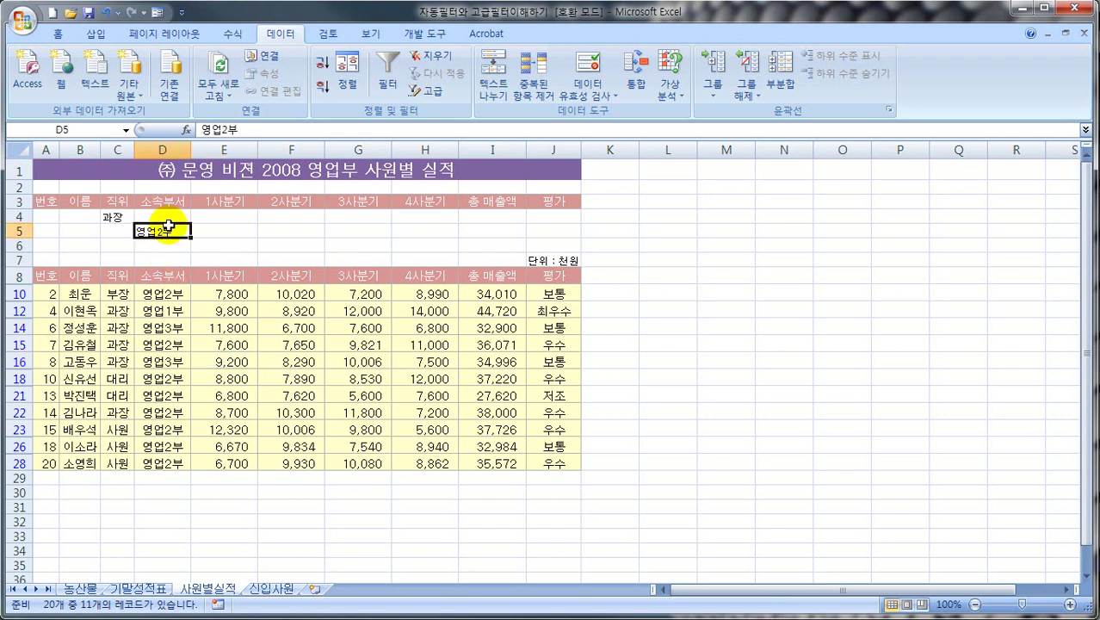
key("ctrl+z")
left_click(175, 378)
left_click(159, 233)
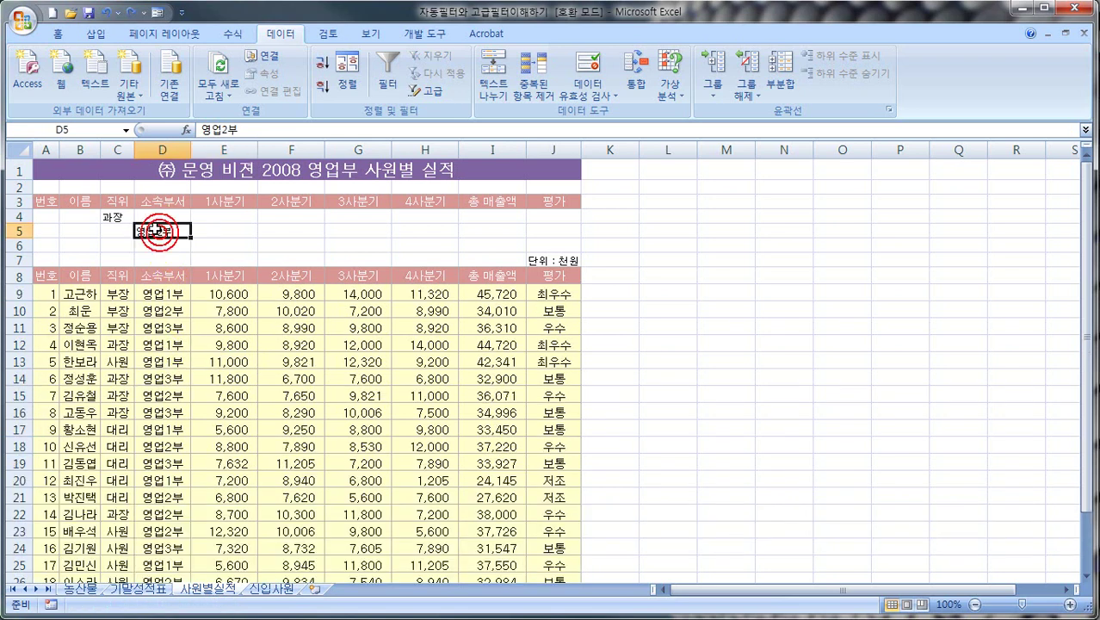
left_click_drag(154, 228, 158, 221)
left_click(160, 231)
left_click(228, 232)
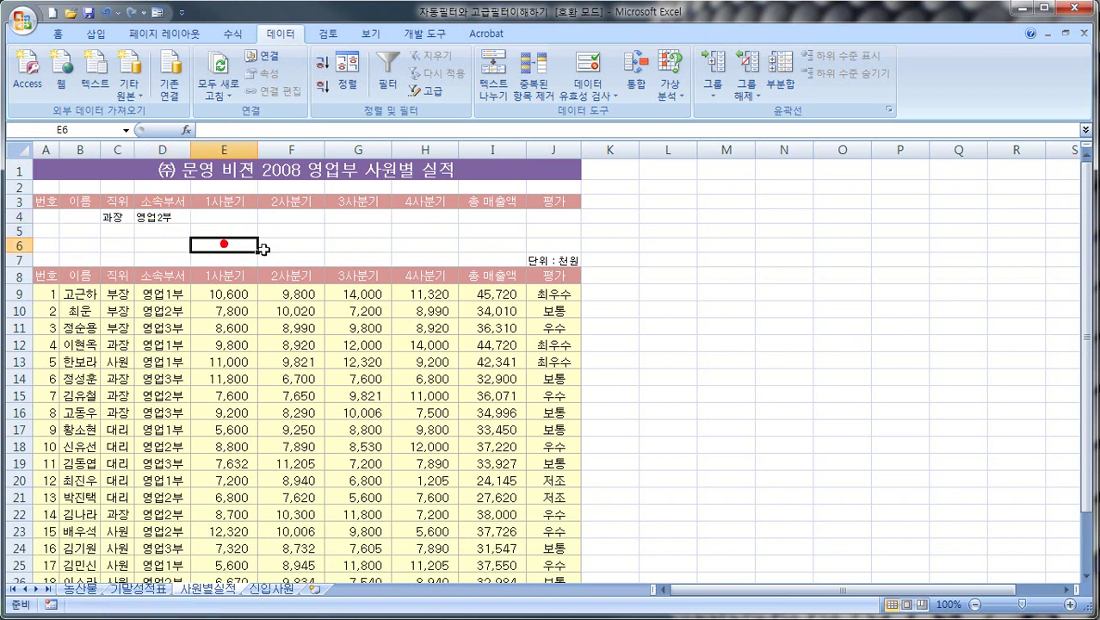
Enter the criterion >=40000 for 총 매출액 in I5, one row below the 과장 and 영업2부 criteria.
left_click(480, 231)
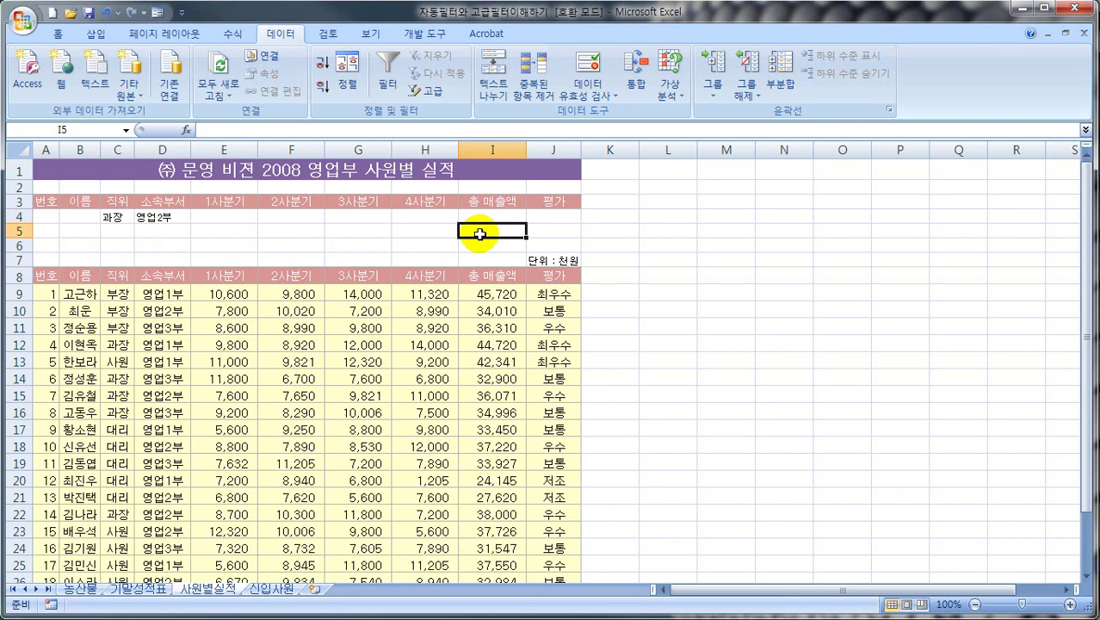
type(">=40000")
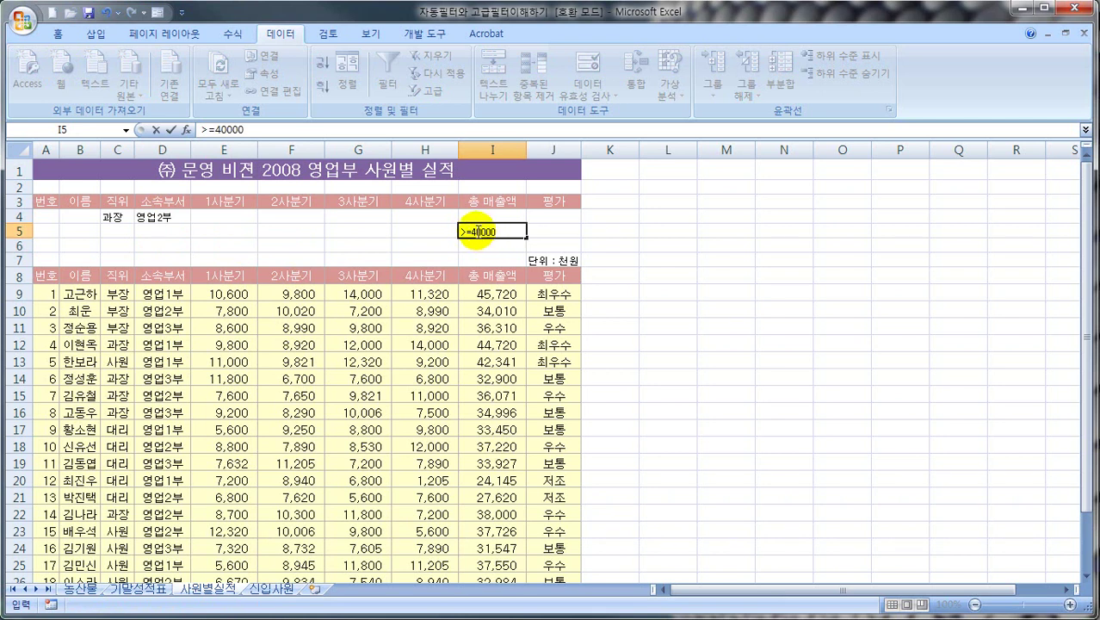
key("ctrl+Return")
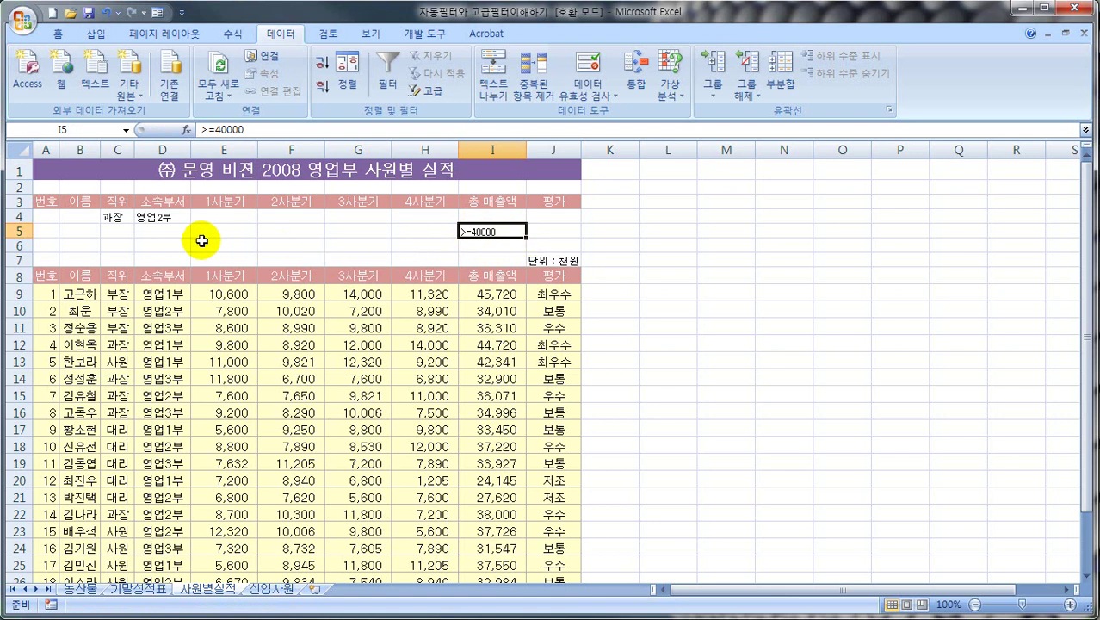
mouse_move(119, 224)
left_mouse_down()
mouse_move(98, 209)
mouse_move(126, 221)
mouse_move(155, 208)
mouse_move(170, 220)
left_mouse_up()
mouse_move(491, 241)
left_mouse_down()
mouse_move(445, 241)
mouse_move(527, 226)
mouse_move(461, 244)
left_mouse_up()
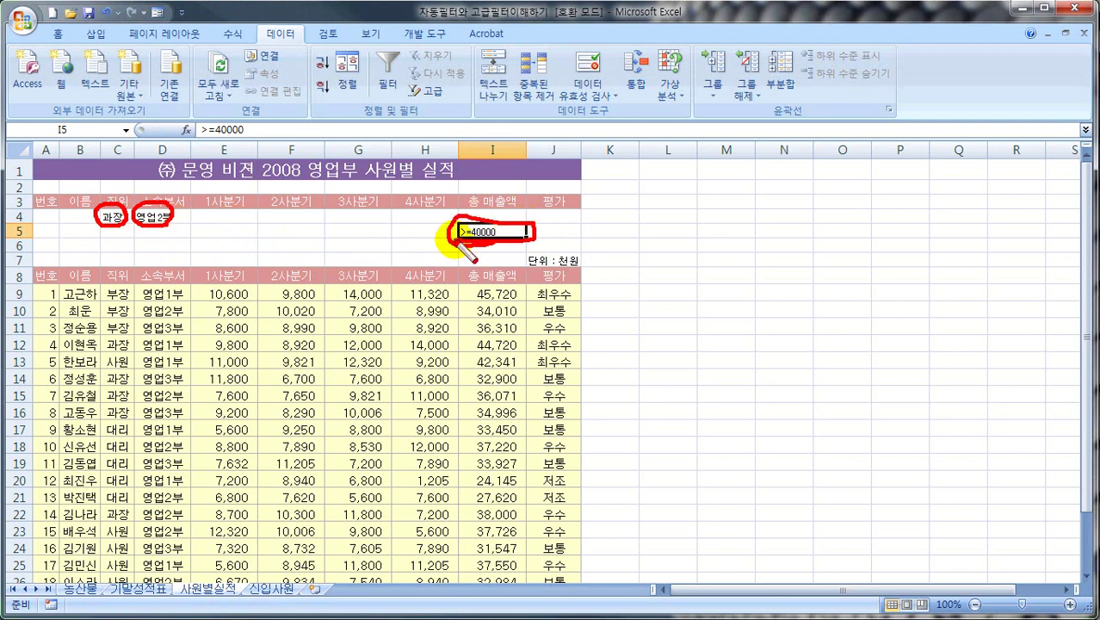
key("Escape")
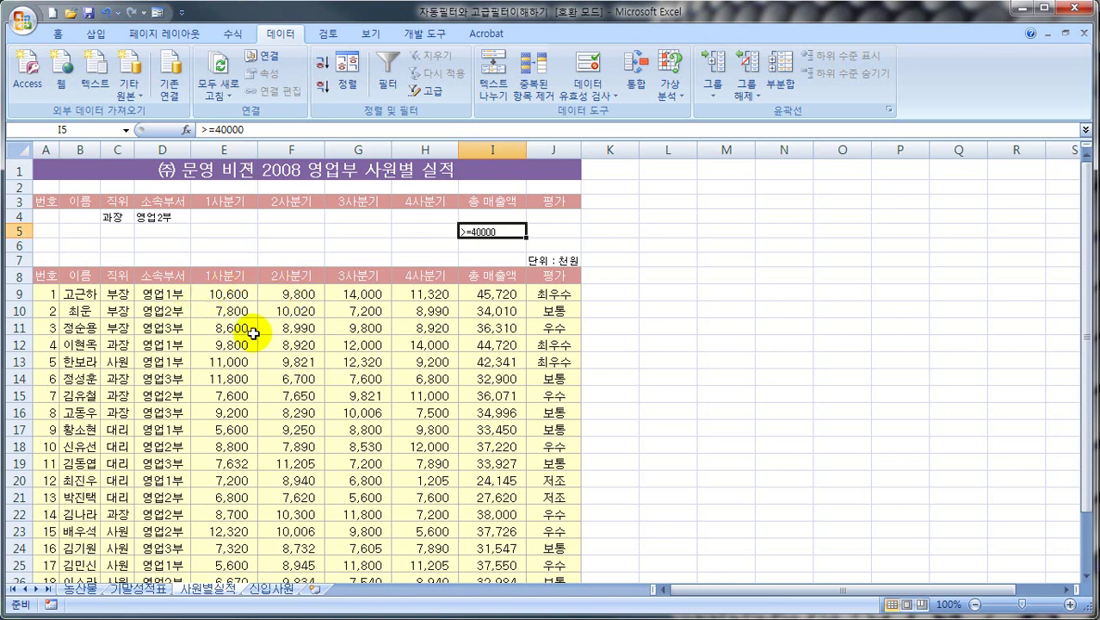
Open the Advanced Filter for the employee sales table and choose to copy the results to another location.
left_click(220, 373)
left_click(426, 90)
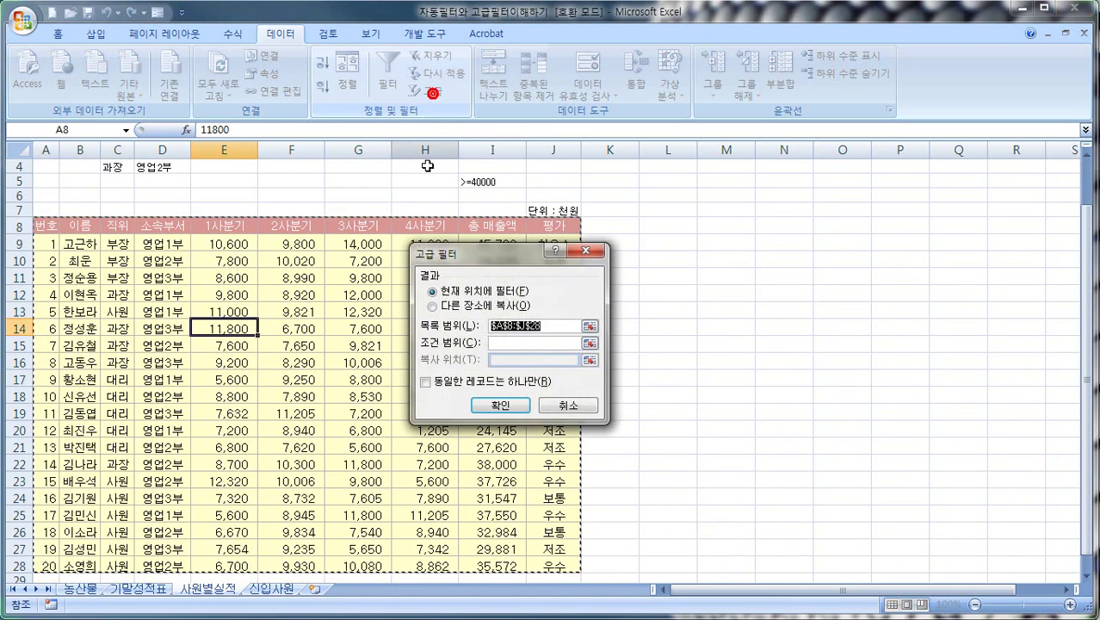
left_click_drag(449, 258, 475, 230)
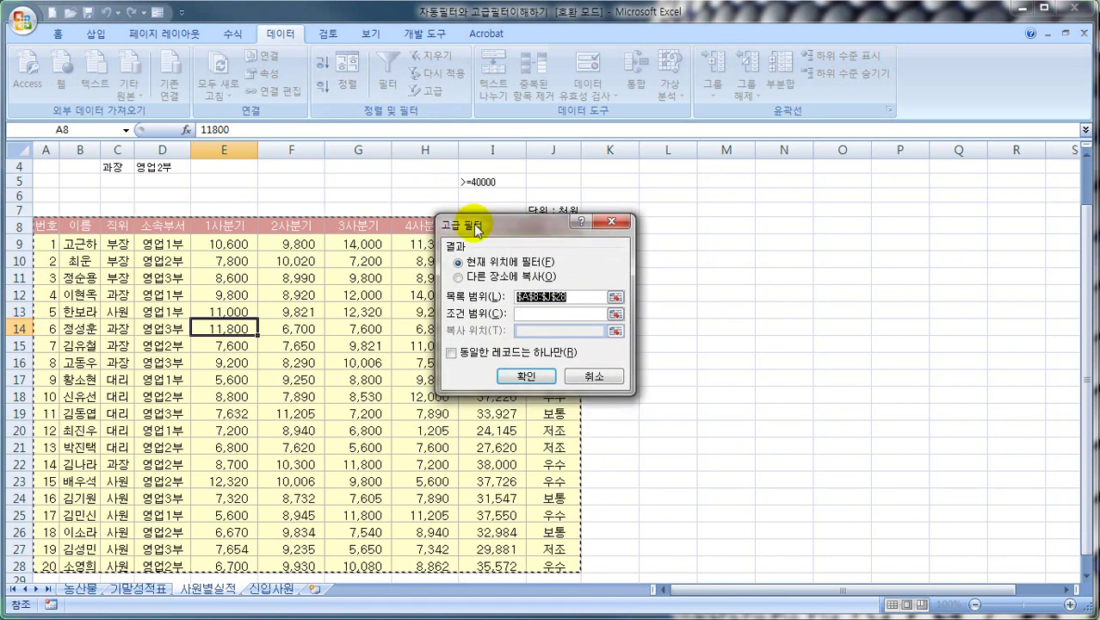
key("ctrl+shift+d")
mouse_move(458, 268)
left_mouse_down()
mouse_move(545, 267)
mouse_move(539, 277)
left_mouse_up()
left_click(458, 276)
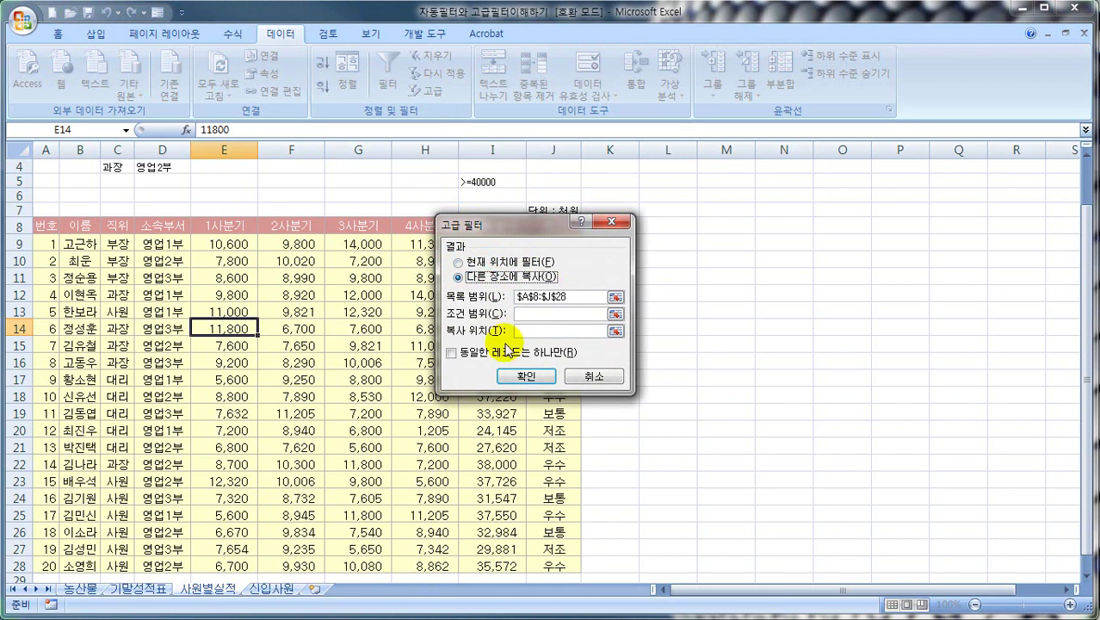
left_click_drag(446, 339, 609, 338)
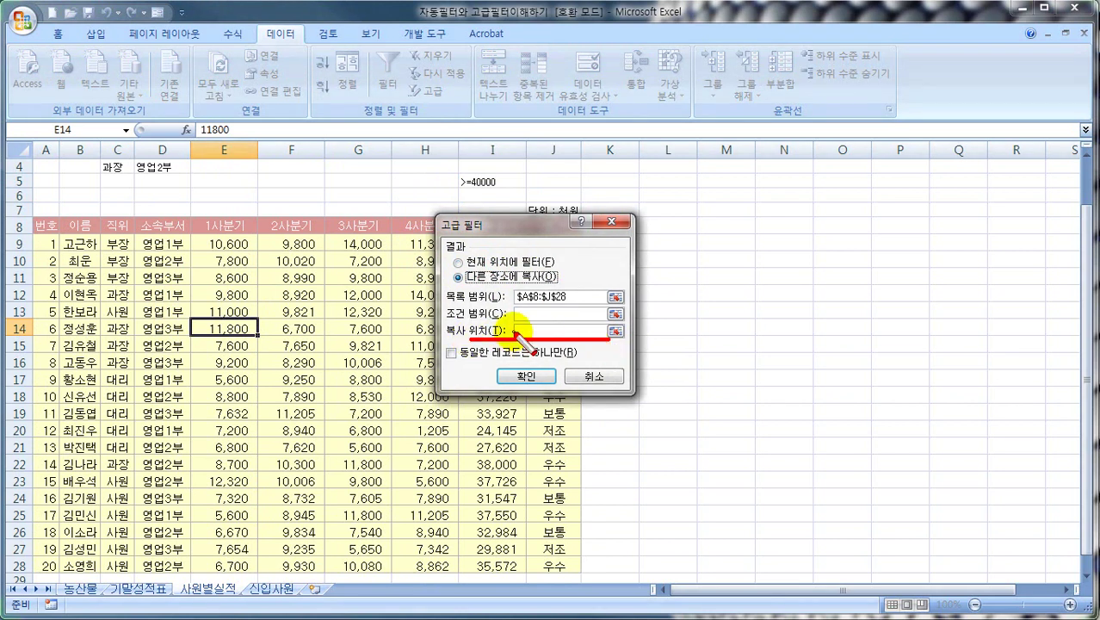
key("Escape")
Set the criteria range to A3:J4 and the copy destination to A31:J31, and run the Advanced Filter.
left_click(569, 296)
left_click(529, 314)
scroll(362, 263, "up", 1)
left_click_drag(45, 202, 554, 222)
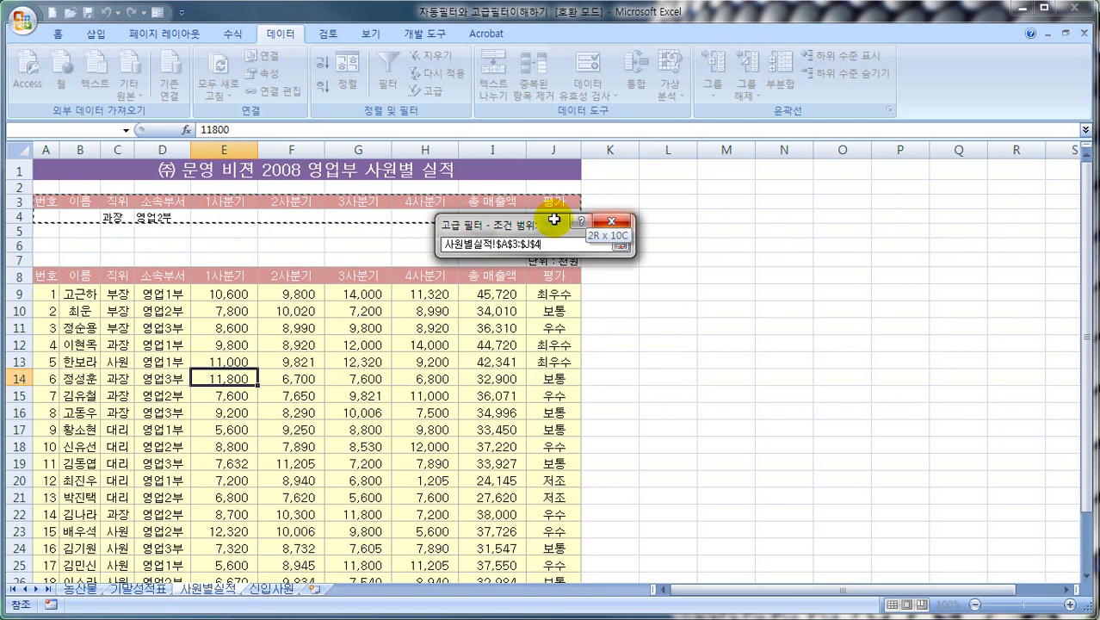
left_click_drag(554, 221, 553, 219)
left_click(531, 329)
scroll(359, 360, "down", 3)
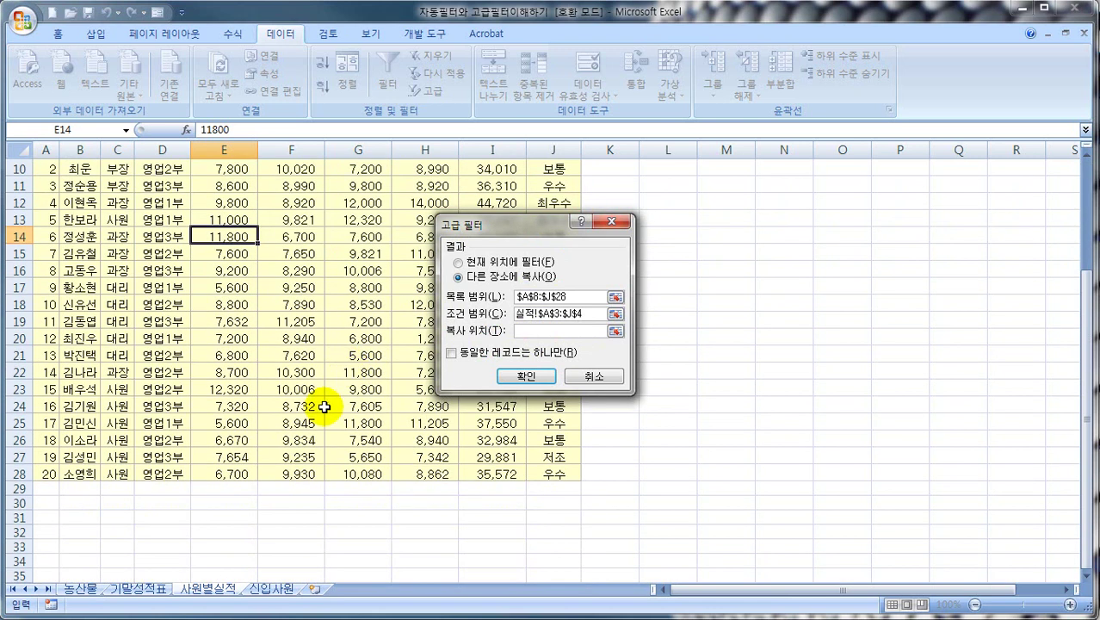
left_click(43, 517)
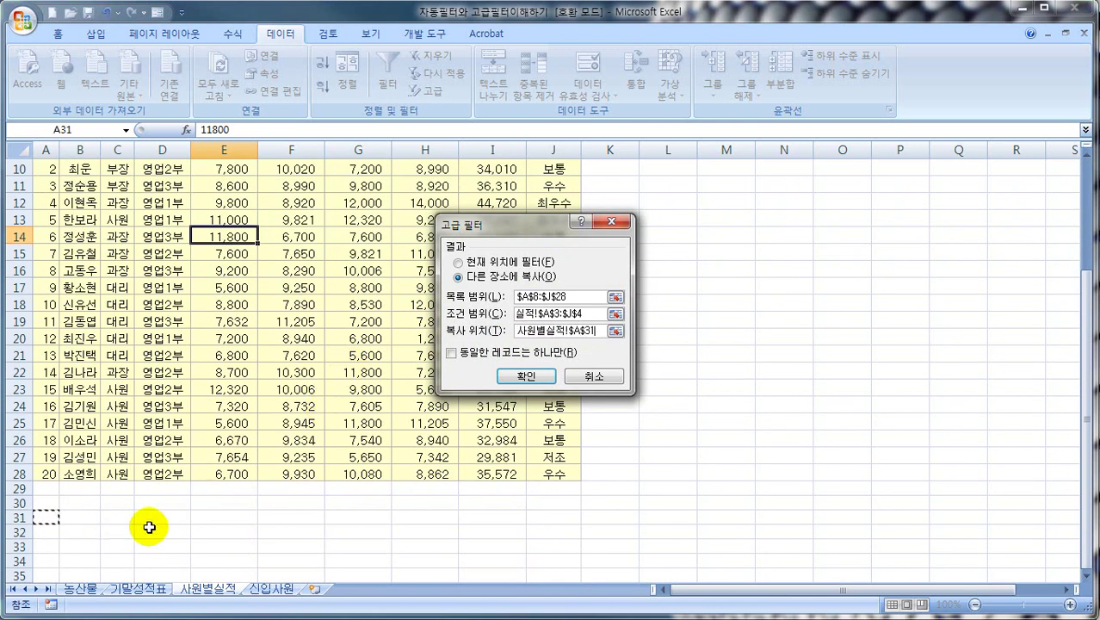
left_click_drag(45, 515, 559, 520)
left_click(526, 377)
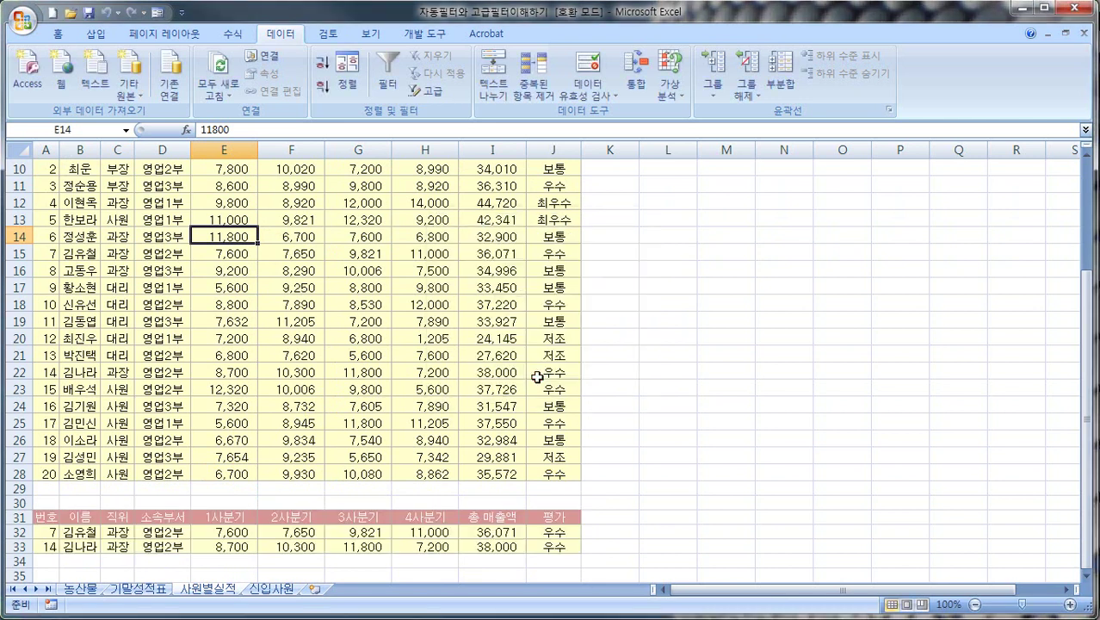
Compare the extracted records in rows 31 to 33 with the source table and the criteria above it.
scroll(540, 417, "up", 3)
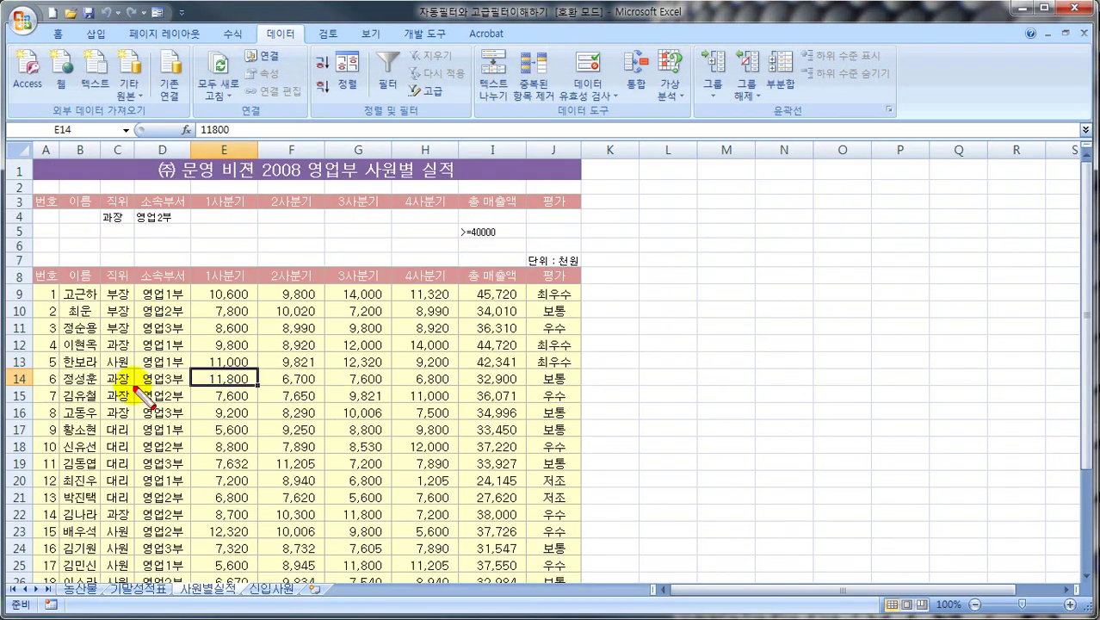
mouse_move(340, 378)
left_mouse_down()
mouse_move(267, 538)
mouse_move(314, 357)
left_mouse_up()
mouse_move(186, 184)
left_mouse_down()
mouse_move(163, 258)
mouse_move(198, 220)
mouse_move(245, 366)
left_mouse_up()
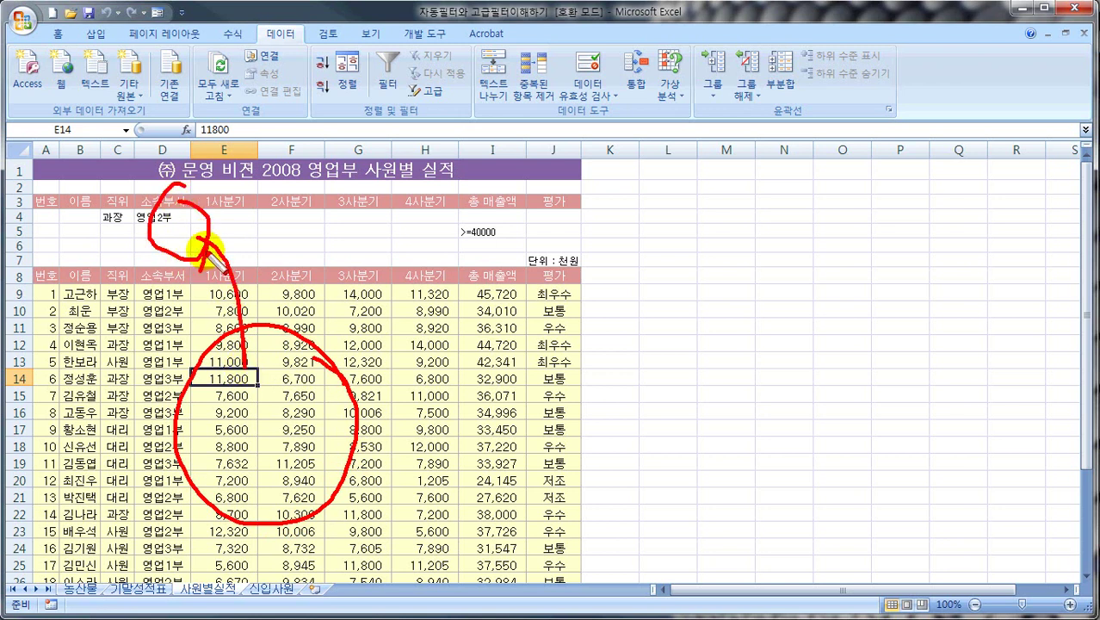
scroll(119, 577, "down", 3)
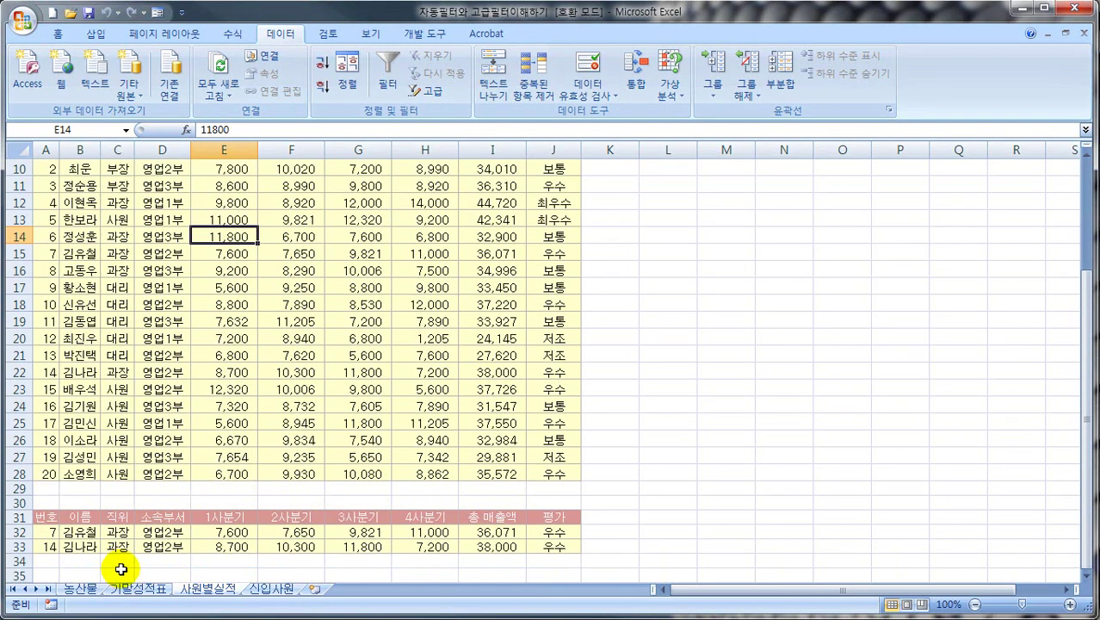
mouse_move(25, 503)
left_mouse_down()
mouse_move(553, 503)
mouse_move(586, 522)
mouse_move(586, 555)
mouse_move(542, 561)
mouse_move(33, 561)
left_mouse_up()
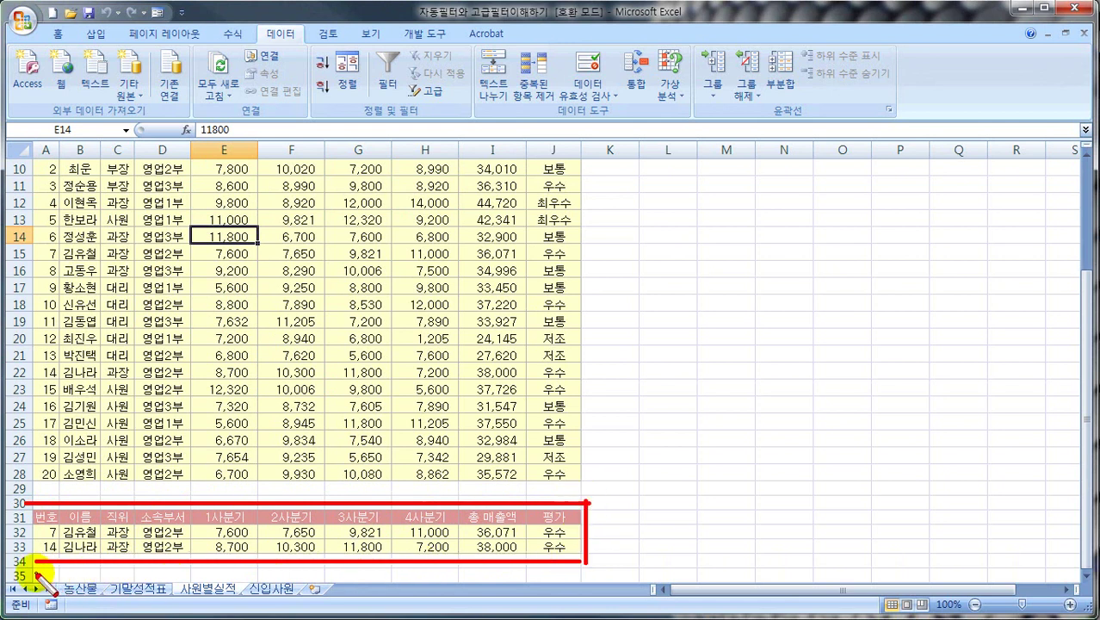
left_click_drag(38, 504, 35, 555)
key("Escape")
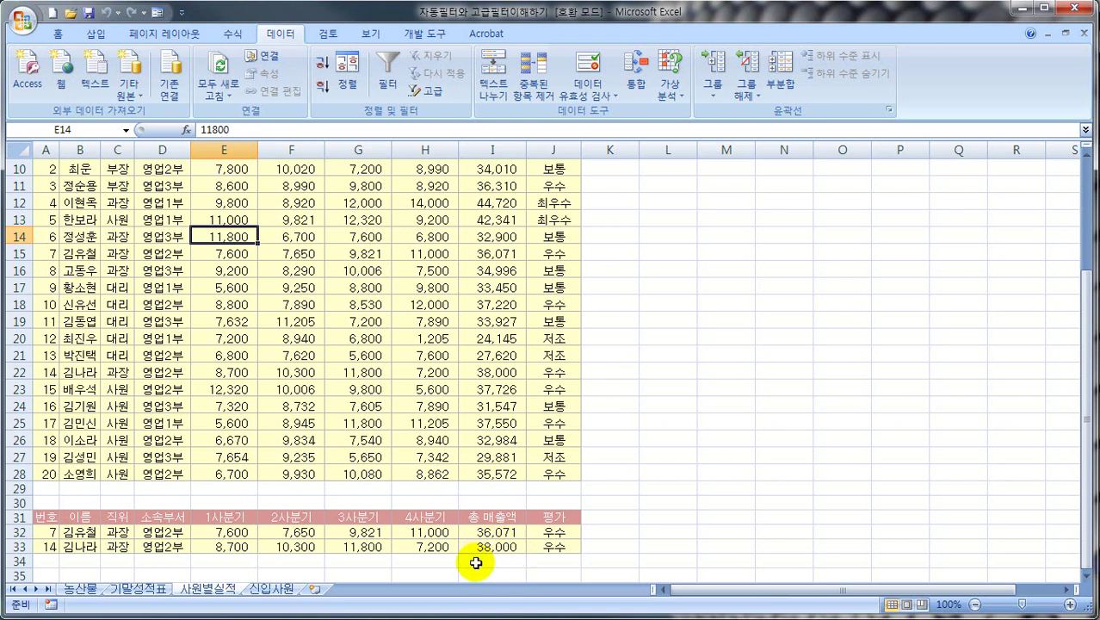
scroll(477, 558, "up", 3)
scroll(477, 545, "down", 2)
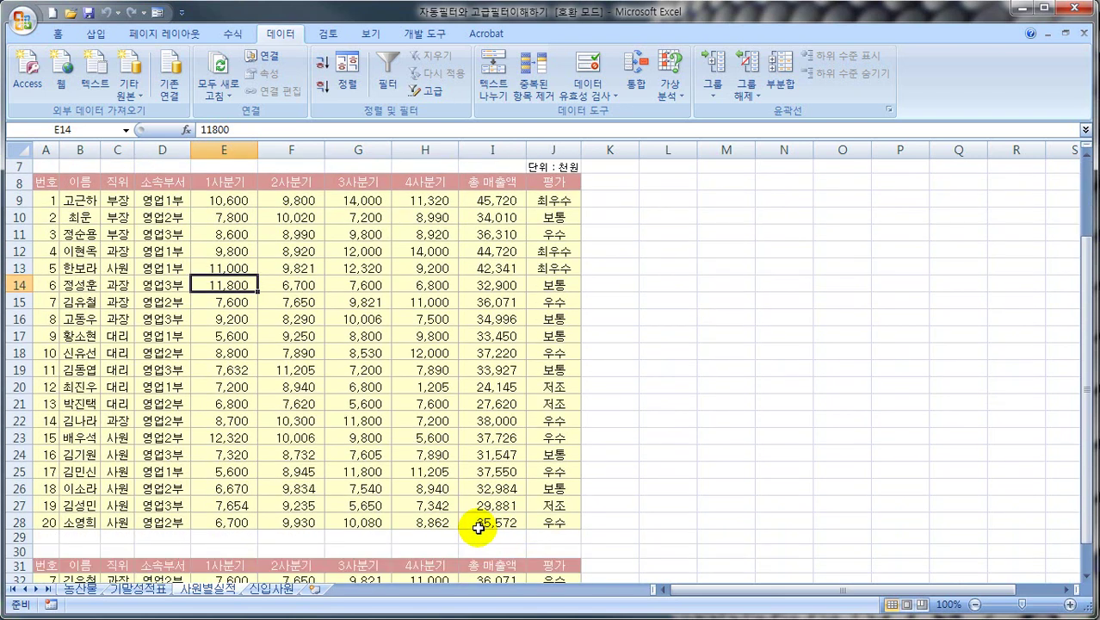
scroll(476, 525, "down", 1)
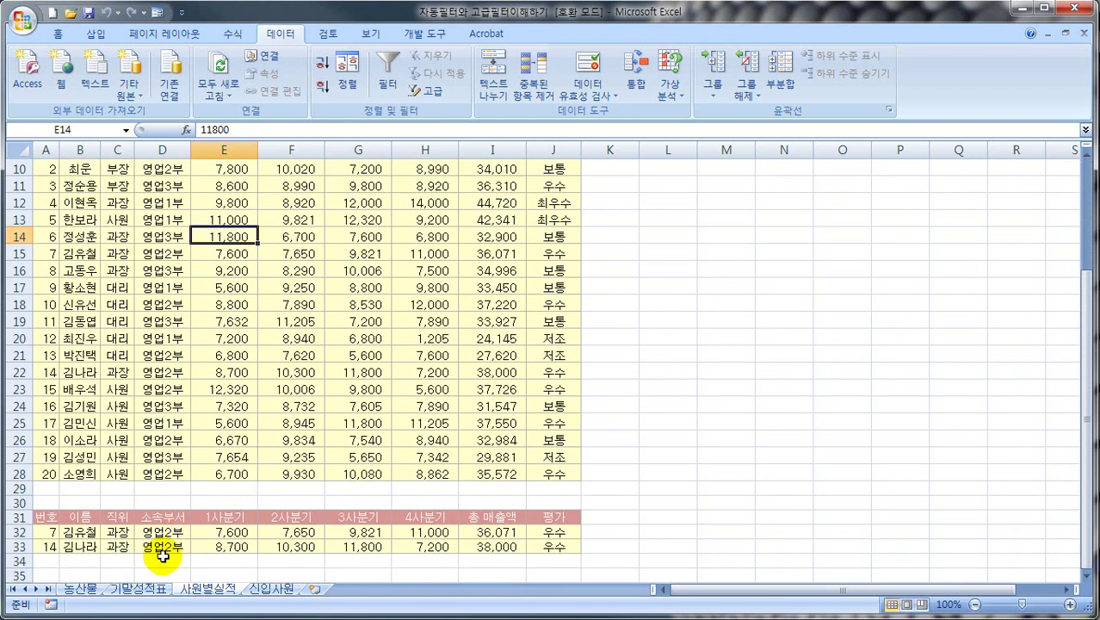
scroll(163, 556, "up", 1)
scroll(162, 556, "up", 2)
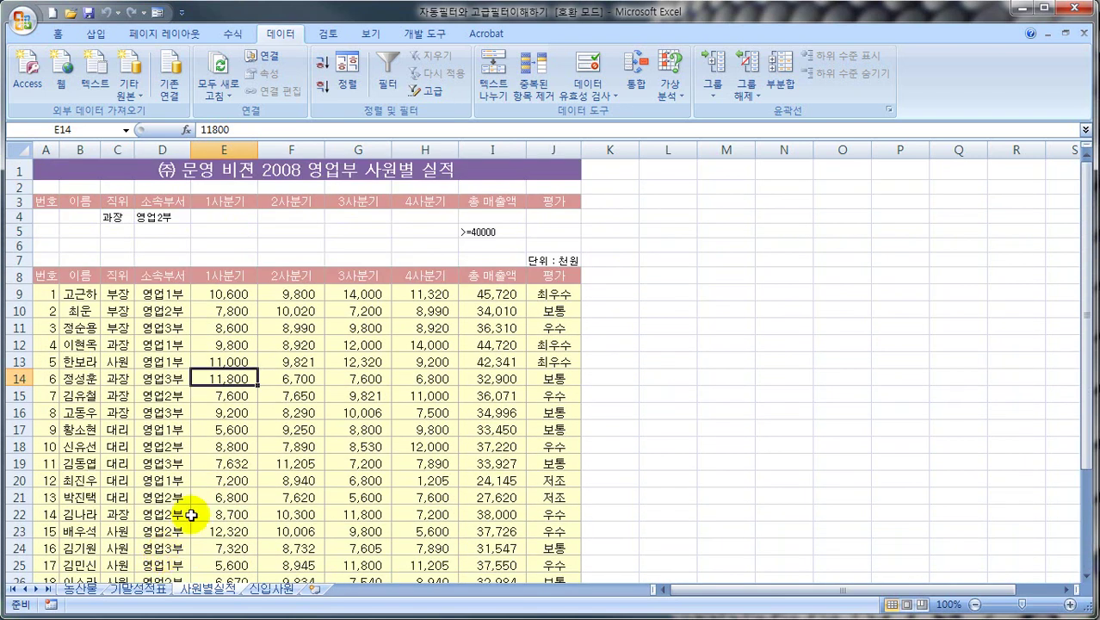
Change the 소속부서 criterion in D4 to 영업1부.
left_click(155, 217)
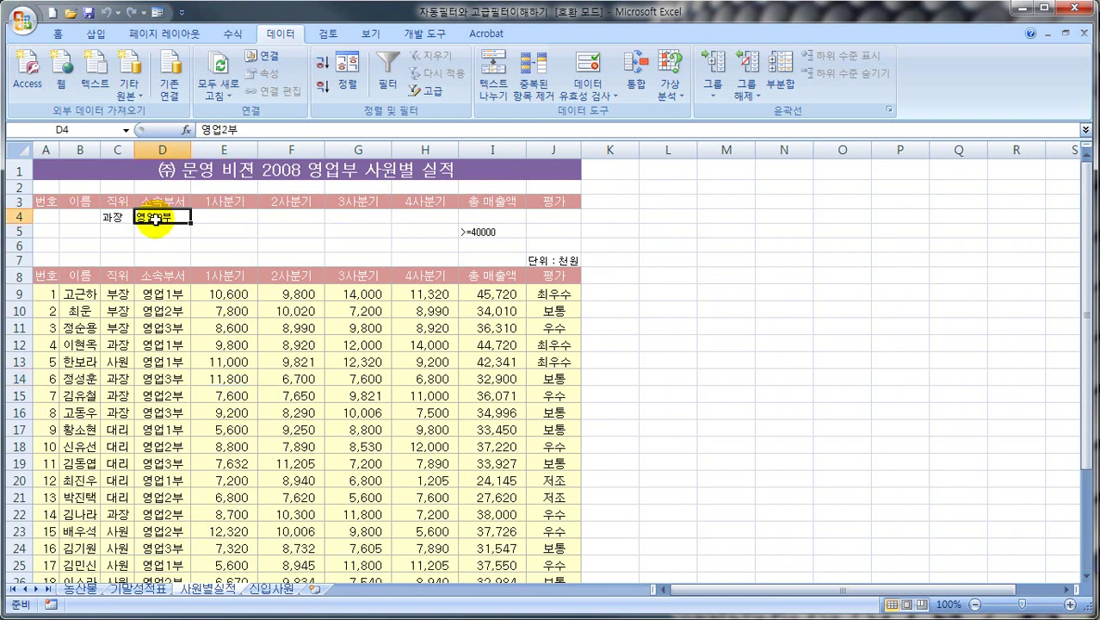
double_click(162, 217)
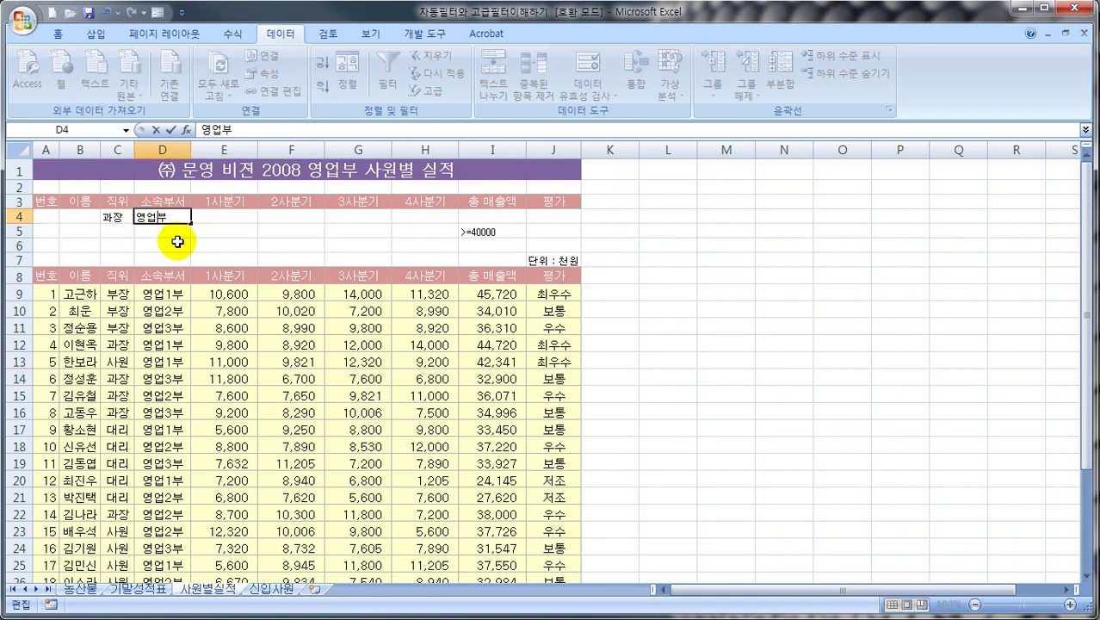
left_click(164, 379)
Delete rows 31 to 33, which hold the extracted header and records below the table.
scroll(163, 370, "down", 6)
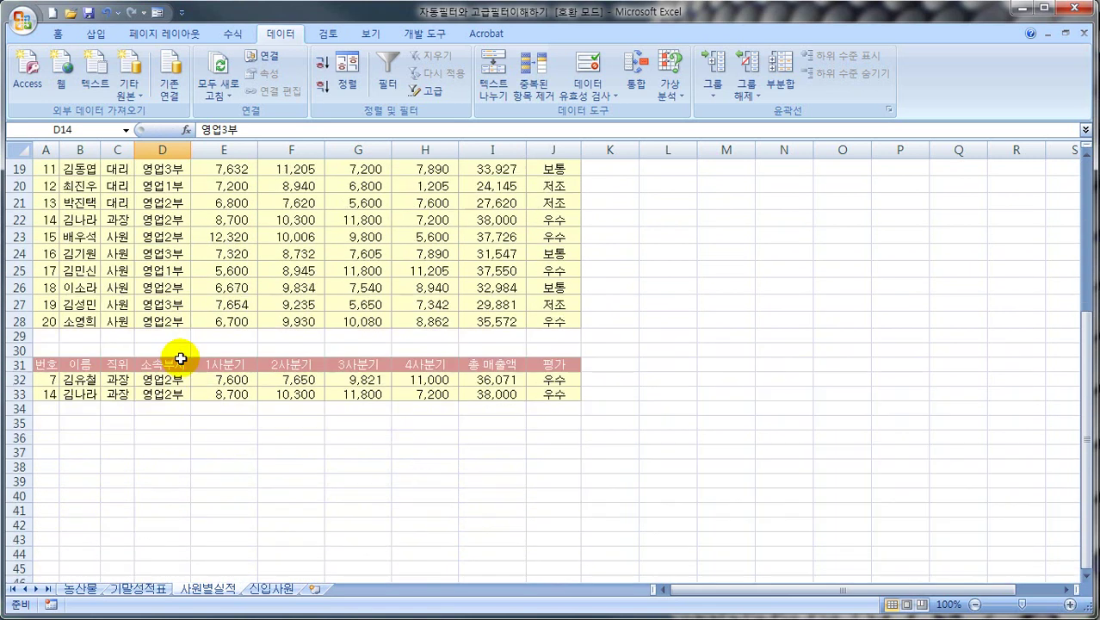
left_click_drag(47, 365, 551, 394)
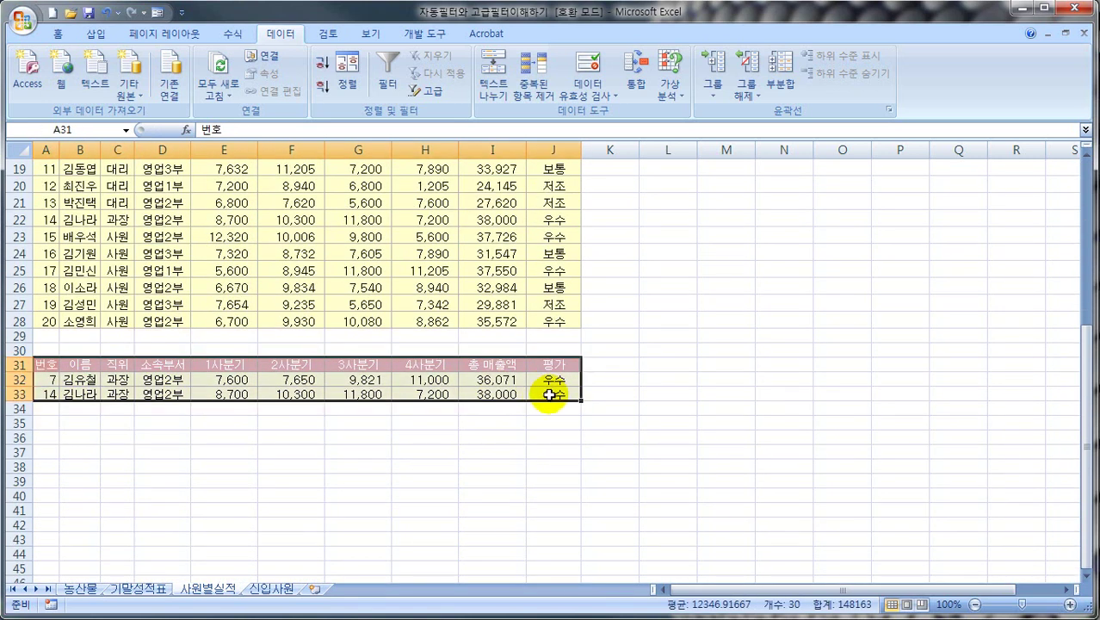
right_click(18, 365)
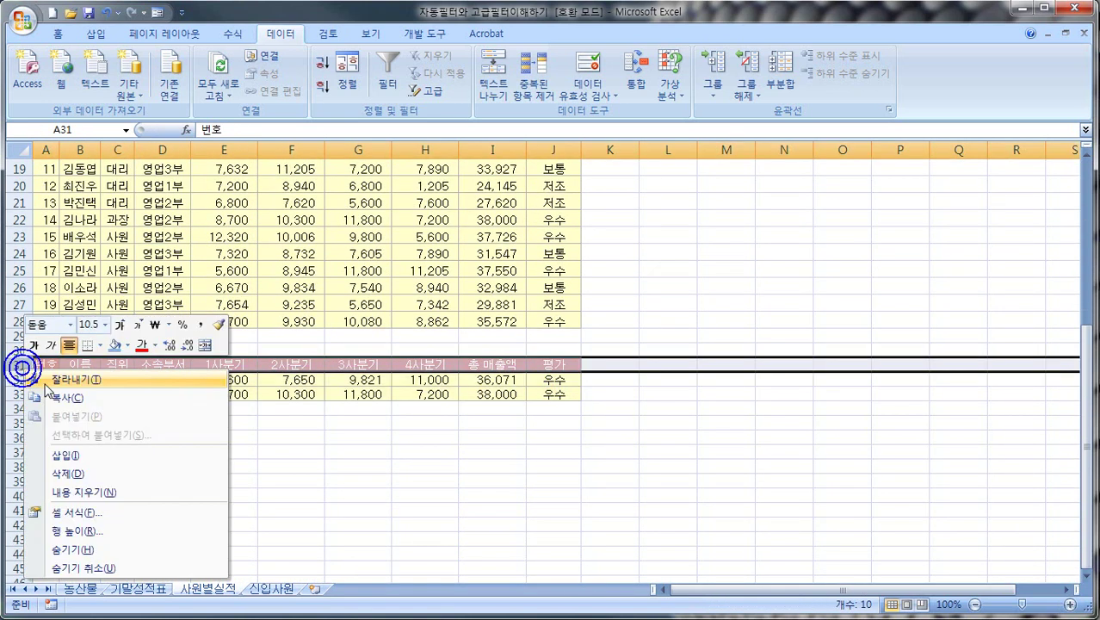
left_click(63, 472)
left_click_drag(17, 365, 18, 379)
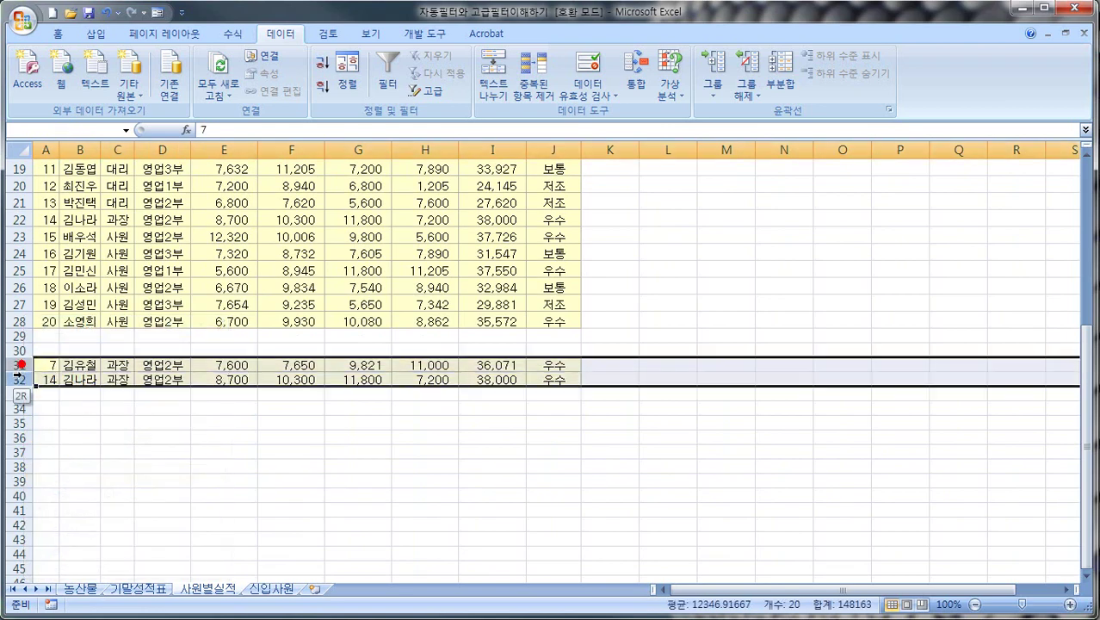
right_click(26, 380)
left_click(63, 481)
left_click(155, 439)
Set the 직위 criterion in C4 to 사원.
scroll(157, 456, "up", 6)
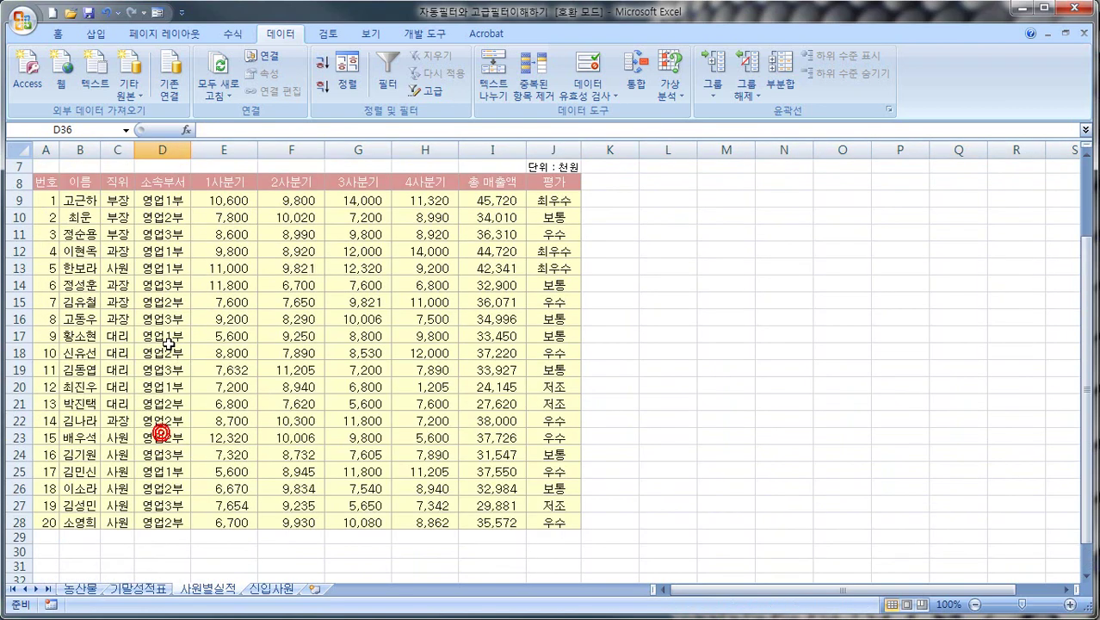
left_click(117, 217)
type("ㅅㅏ우ㅓㄴ")
key("Return")
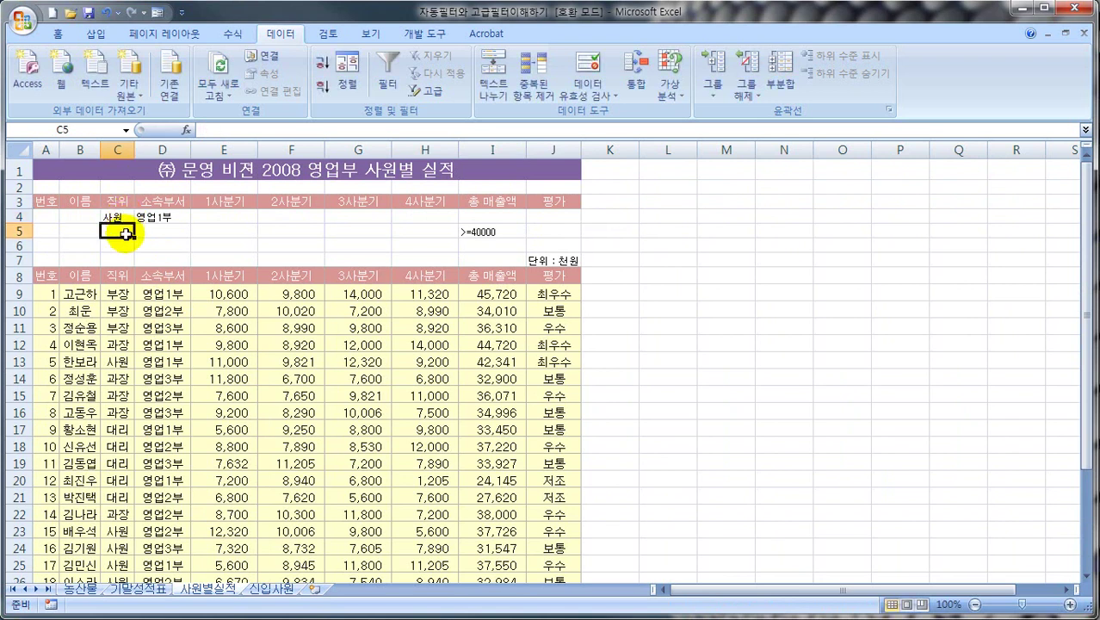
Run the Advanced Filter on A8:J28 with criteria A3:J4, copying the results to A31:J31.
left_click(161, 344)
left_click(427, 90)
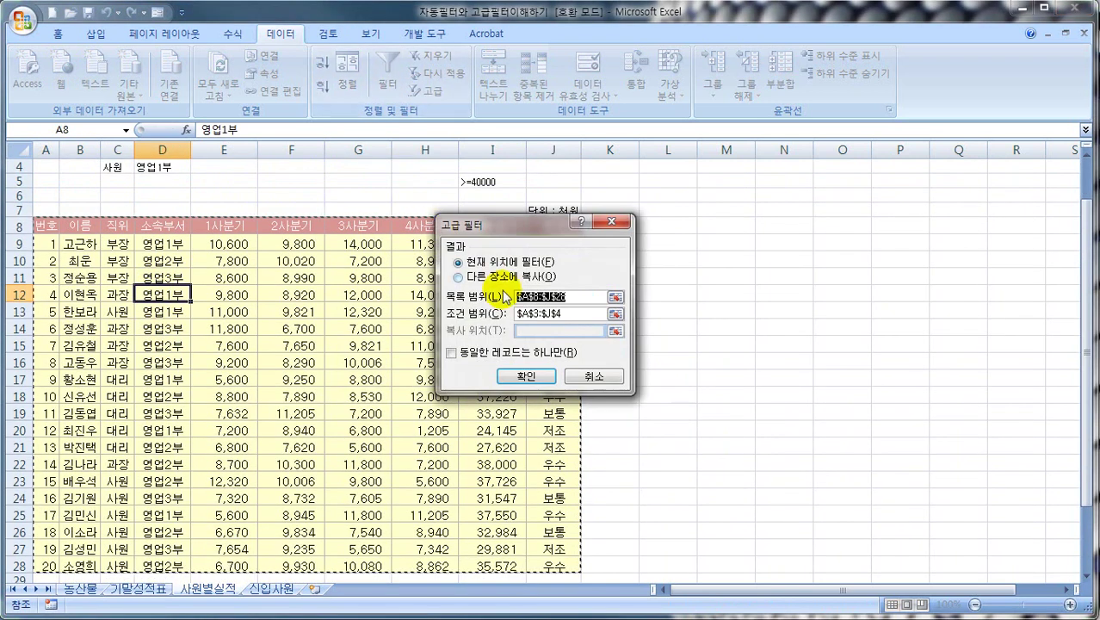
left_click(459, 276)
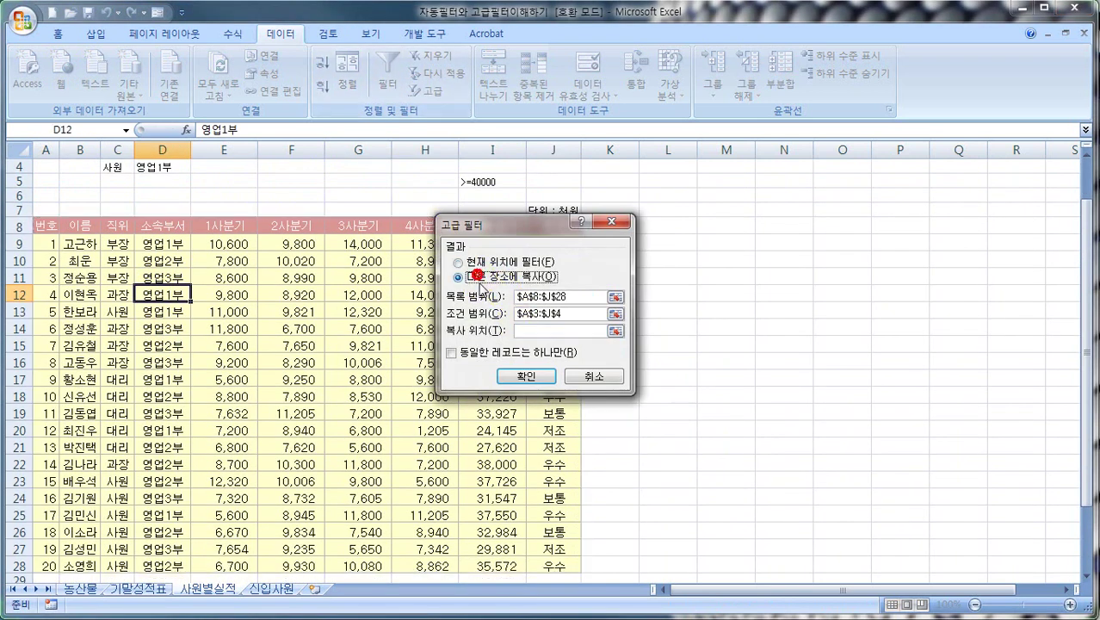
left_click(567, 315)
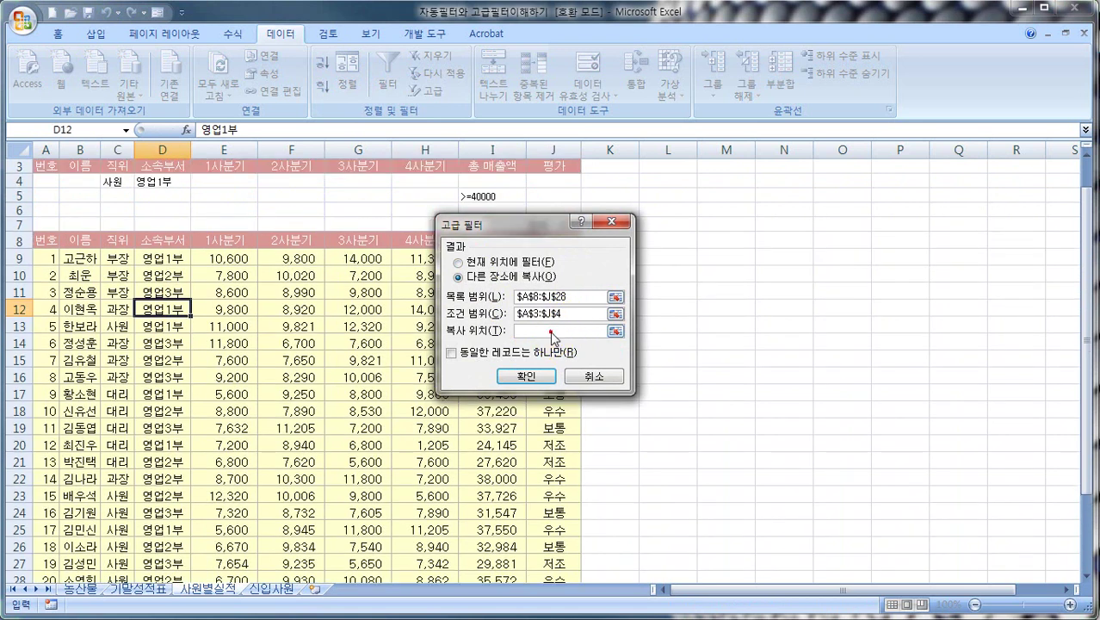
scroll(355, 405, "down", 3)
left_click_drag(38, 488, 535, 482)
left_click(523, 375)
left_click(354, 542)
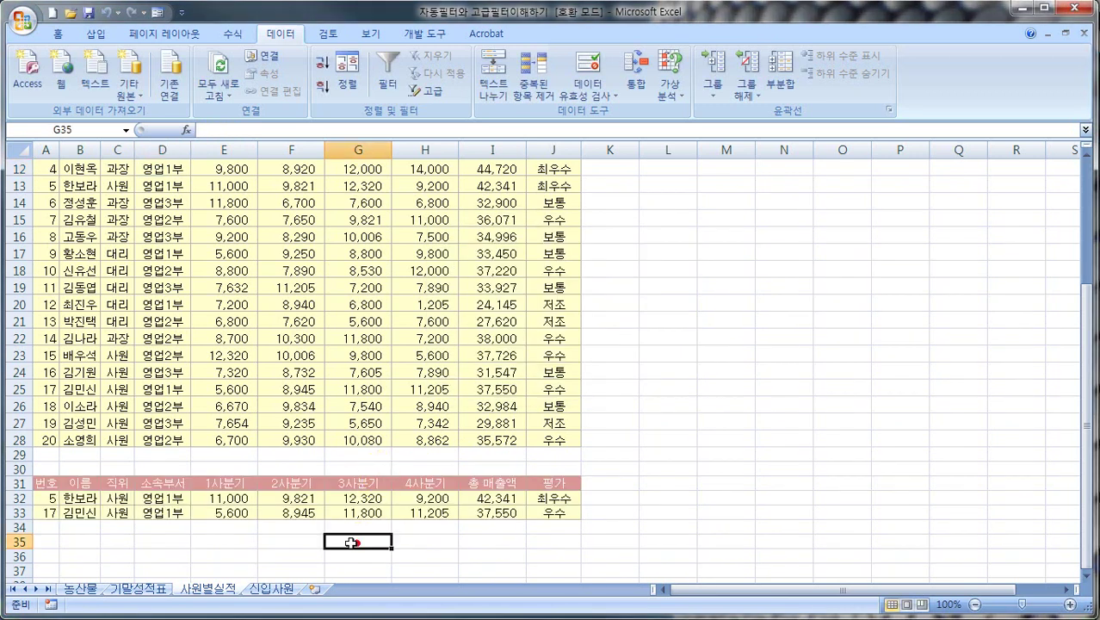
Check the 직위, 소속부서 and 총 매출액 values of the newly extracted records against the criteria rows.
mouse_move(105, 505)
left_mouse_down()
mouse_move(157, 506)
mouse_move(182, 485)
mouse_move(184, 506)
left_mouse_up()
left_click_drag(520, 504, 501, 503)
mouse_move(145, 516)
left_mouse_down()
mouse_move(113, 530)
mouse_move(172, 515)
left_mouse_up()
left_click_drag(487, 540, 441, 488)
key("Escape")
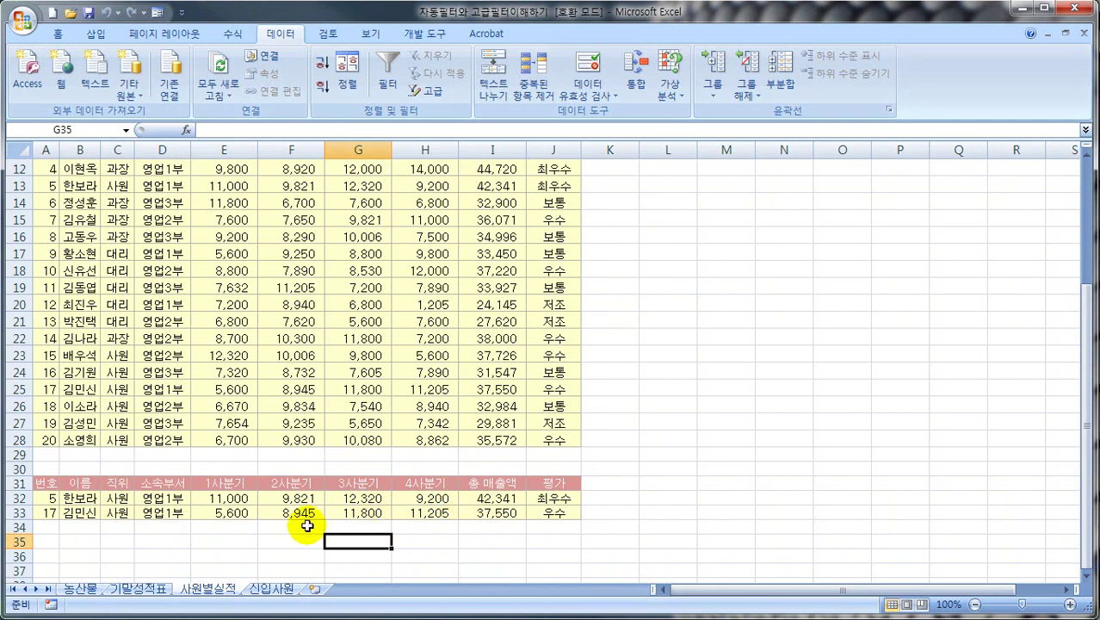
left_click(279, 515)
scroll(262, 499, "up", 4)
left_click(222, 463)
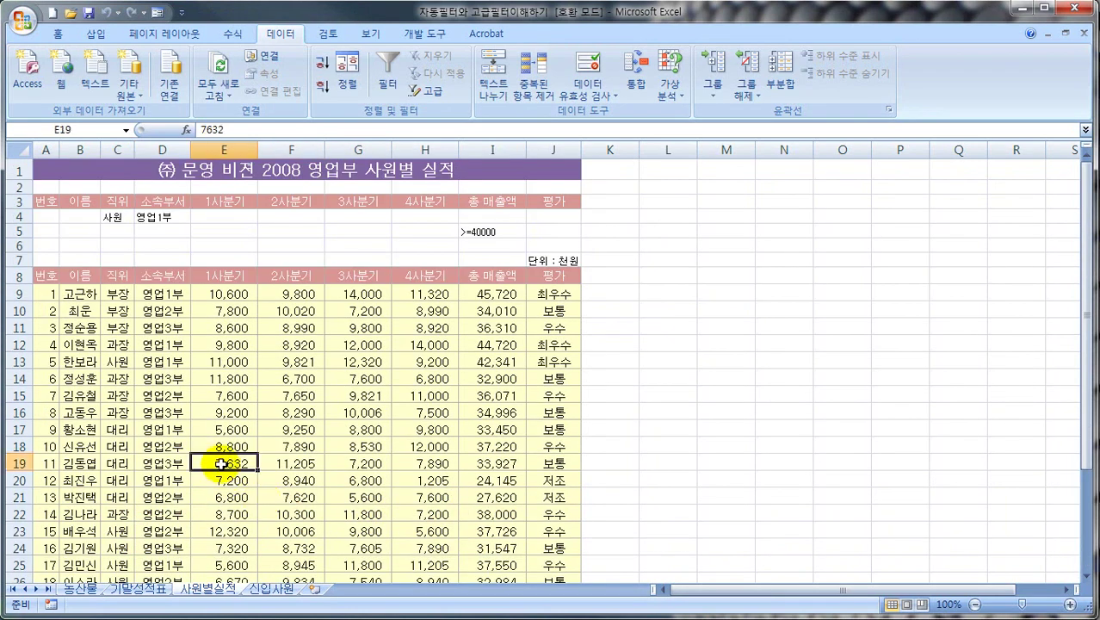